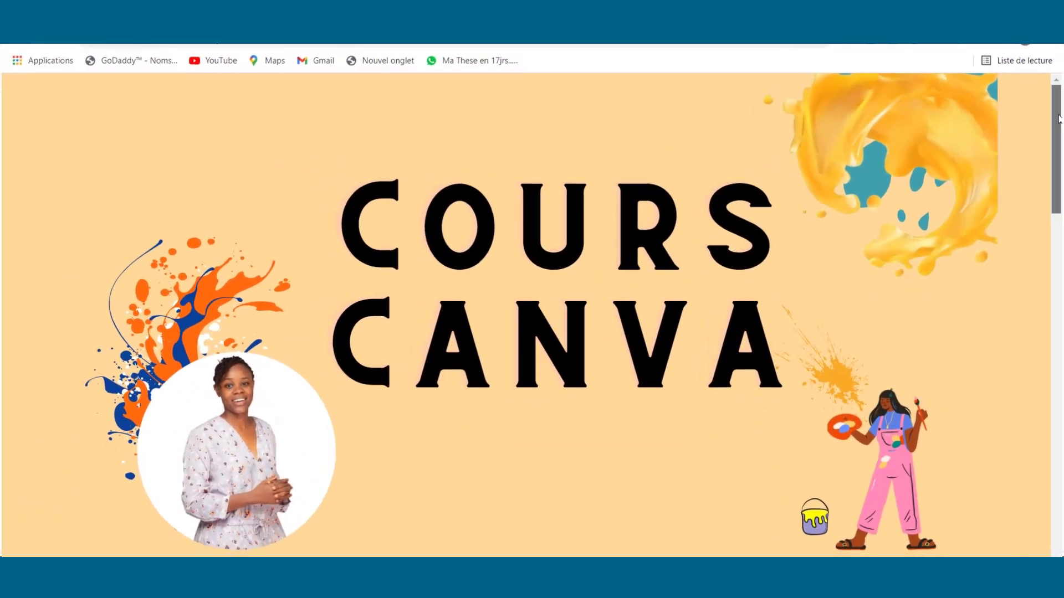
# Examine the published Canva course page down to its embedded feedback form and return to its beginning.
pyautogui.scroll(-10, 532, 332)
pyautogui.moveTo(1061, 194); pyautogui.dragTo(1061, 490)
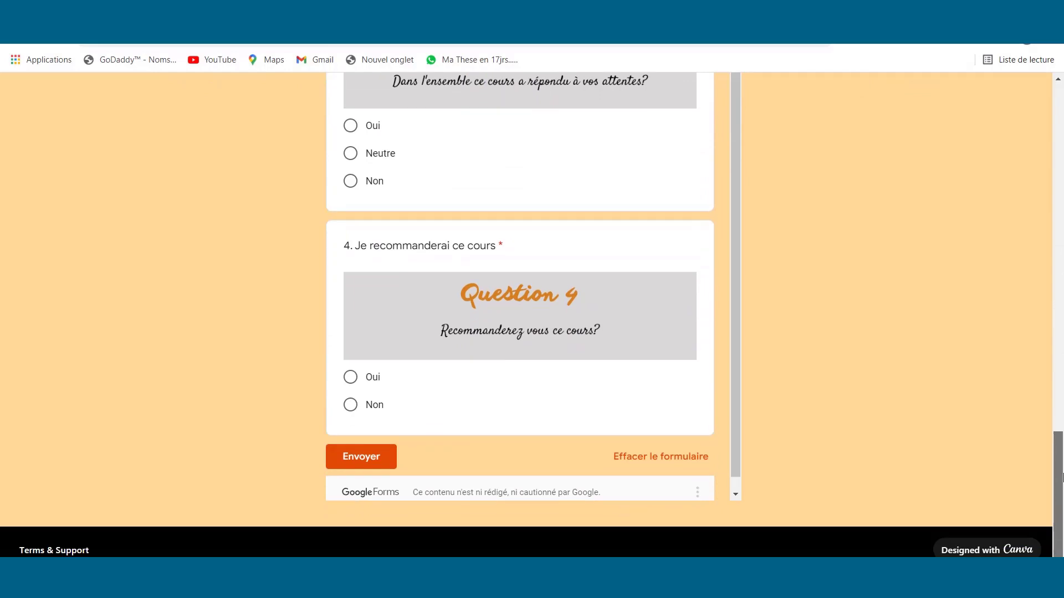
pyautogui.moveTo(1062, 478); pyautogui.dragTo(1062, 515)
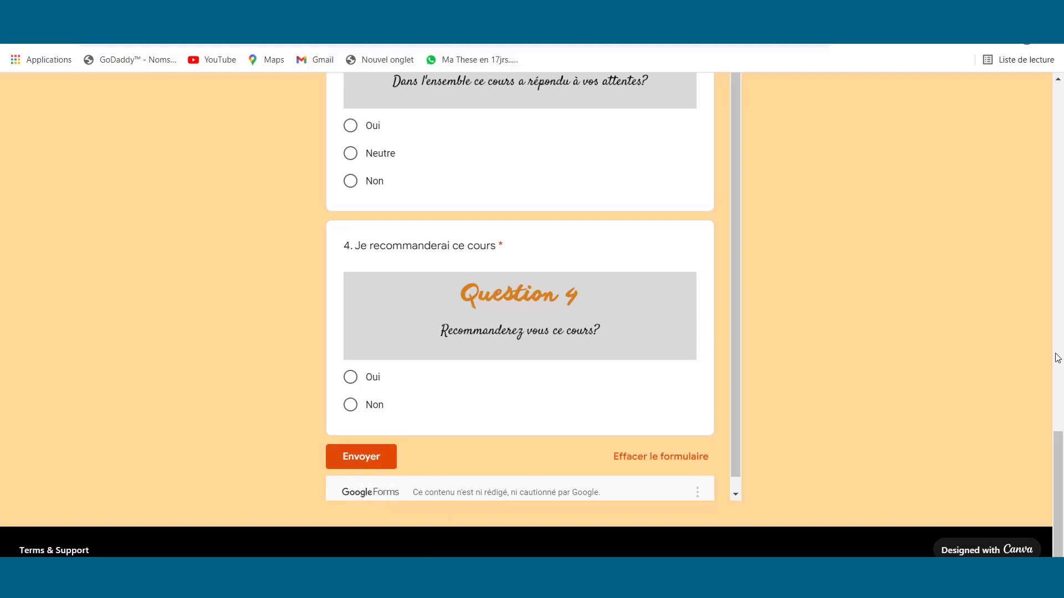
pyautogui.moveTo(1056, 450); pyautogui.dragTo(1059, 92)
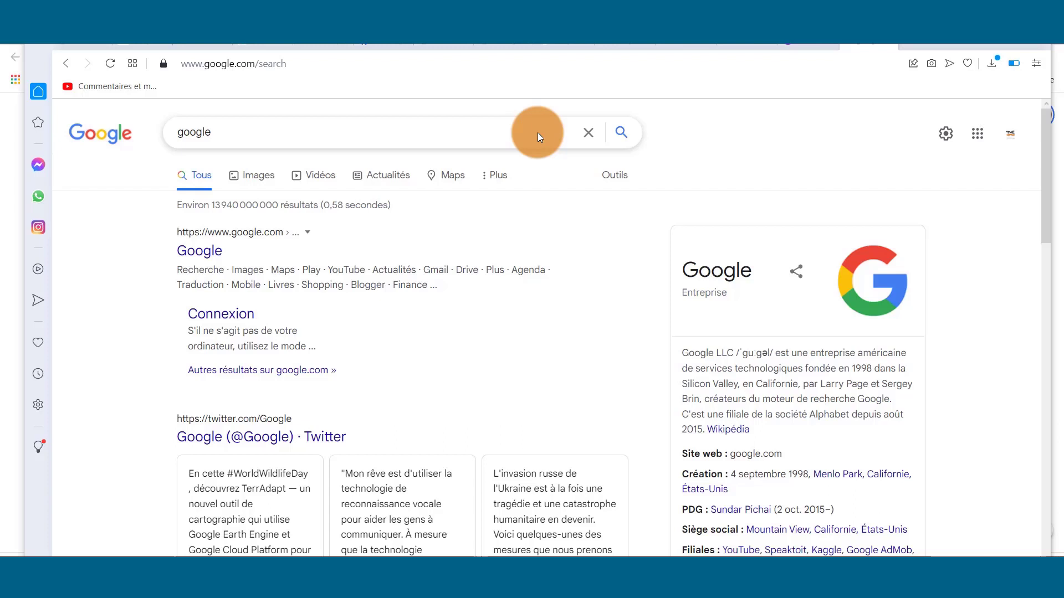
# Open Google Forms from the list of Google apps and return to the Google search results.
pyautogui.click(981, 138)
pyautogui.scroll(-8, 886, 277)
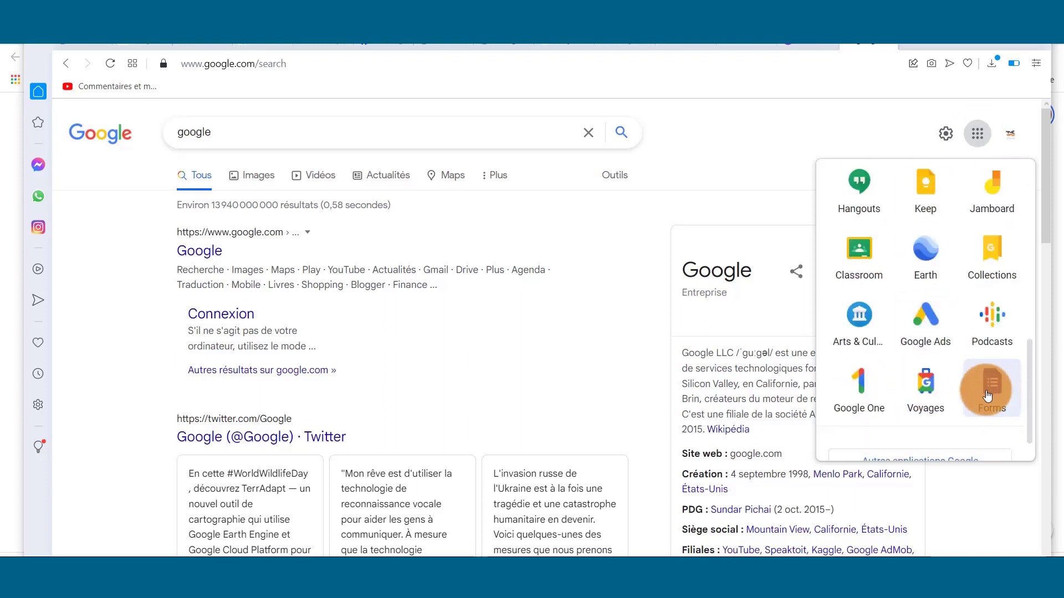
pyautogui.click(990, 393)
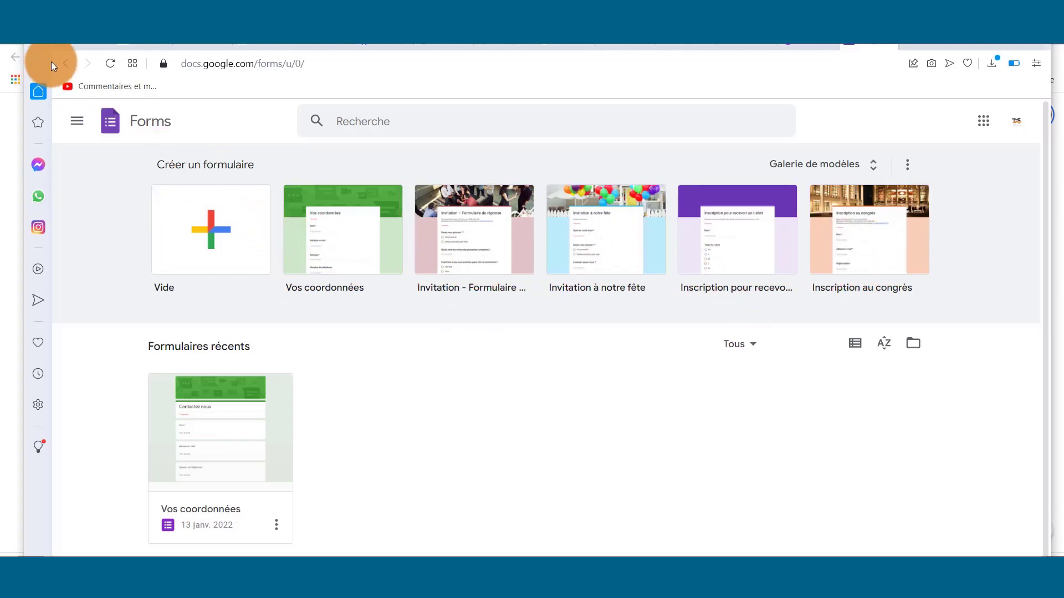
pyautogui.click(68, 57)
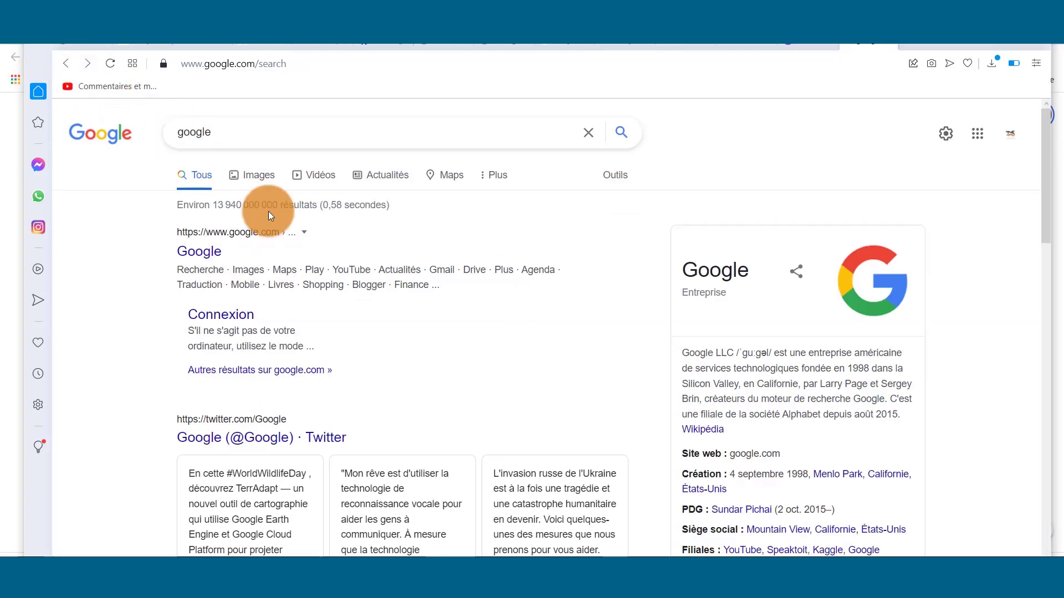
# Search Google for "docs.google.com/form".
pyautogui.click(229, 134)
pyautogui.press('BackSpace')
pyautogui.press('BackSpace')
pyautogui.press('BackSpace')
pyautogui.press('BackSpace')
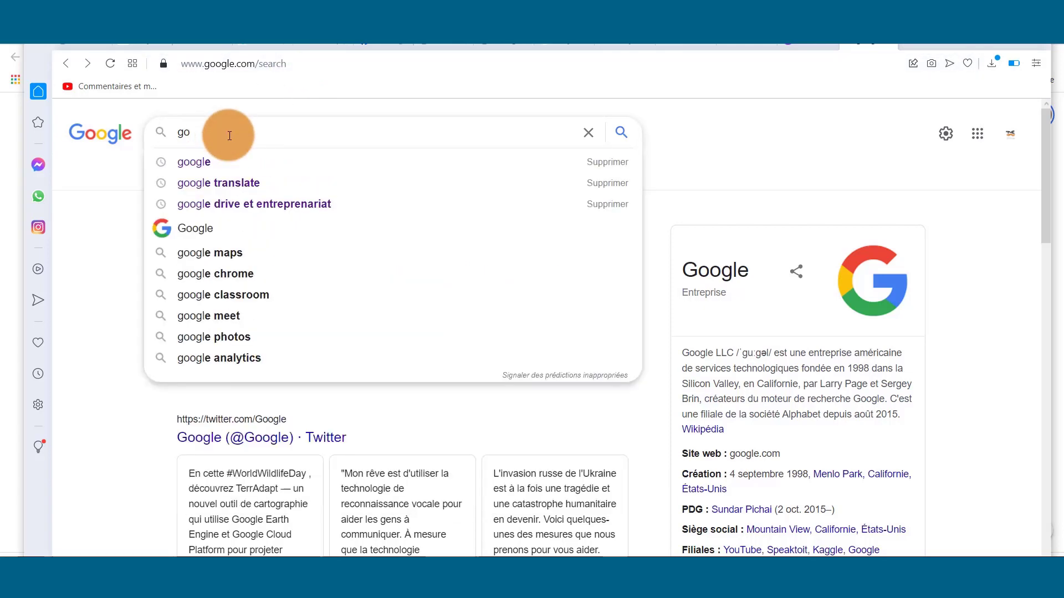
pyautogui.write('docs.google.form')
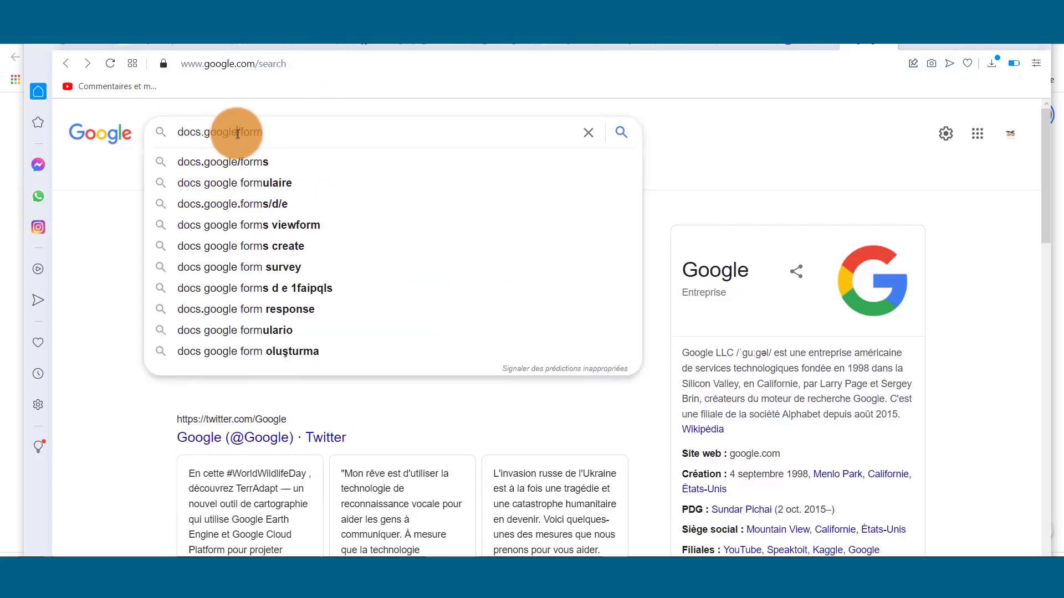
pyautogui.click(238, 134)
pyautogui.write('.com')
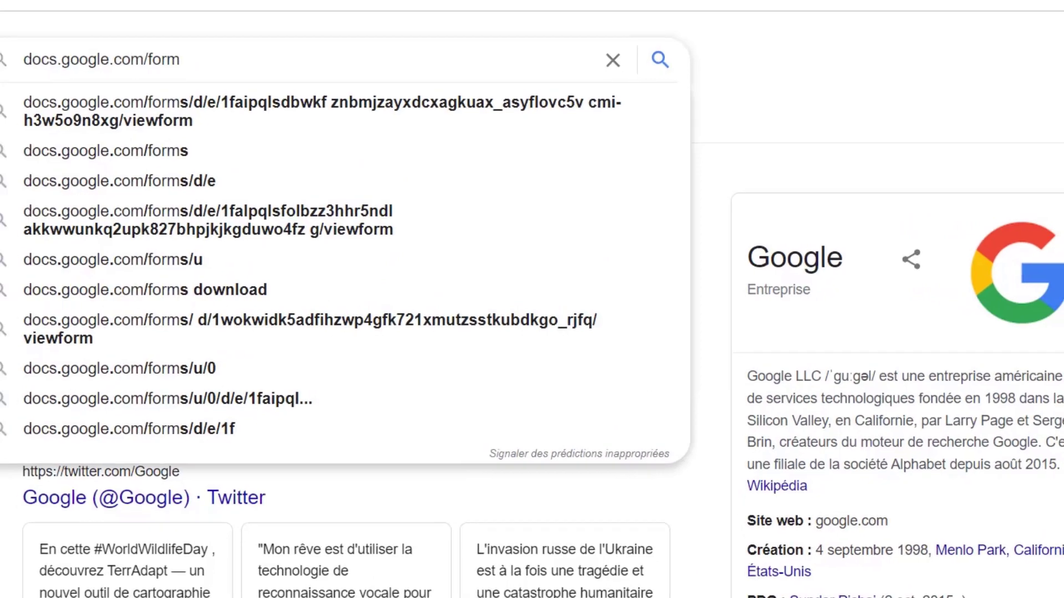
pyautogui.press('Return')
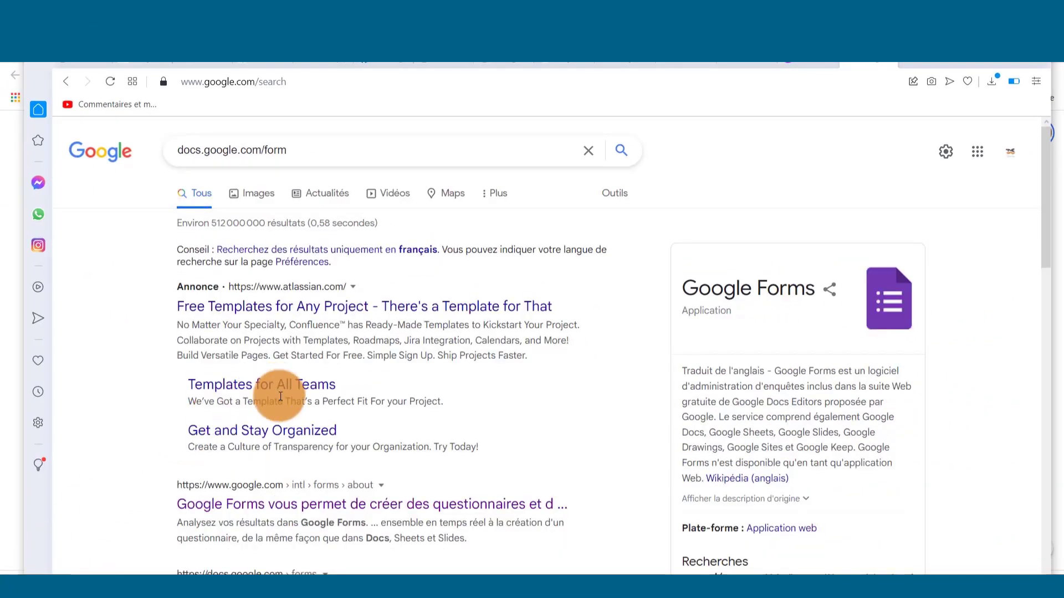
# Open the "Google Forms: Sign-in" result, create a blank form and dismiss the tip about reusing questions.
pyautogui.scroll(-5, 277, 392)
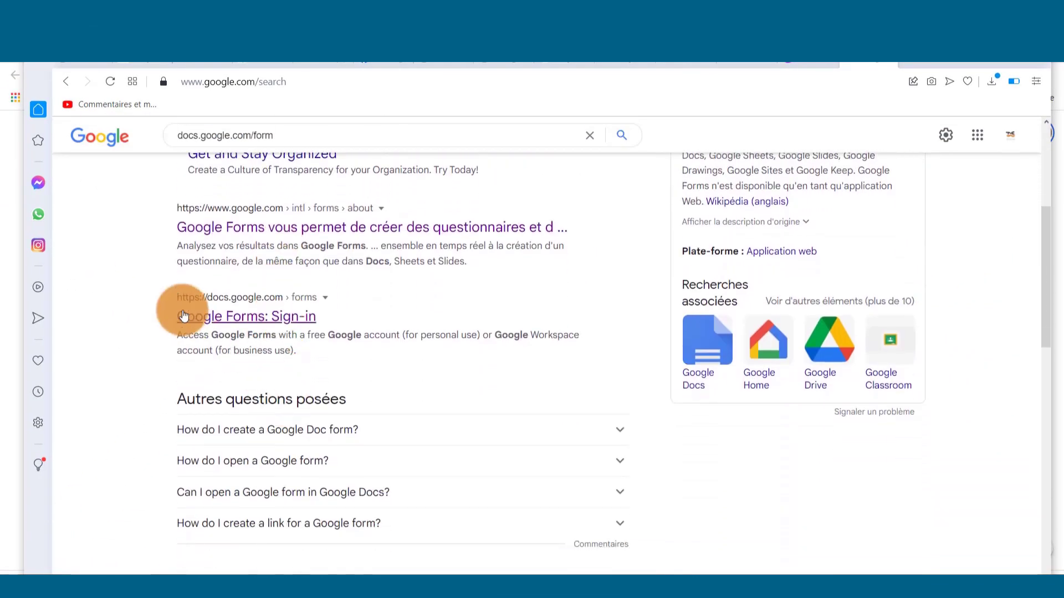
pyautogui.click(233, 322)
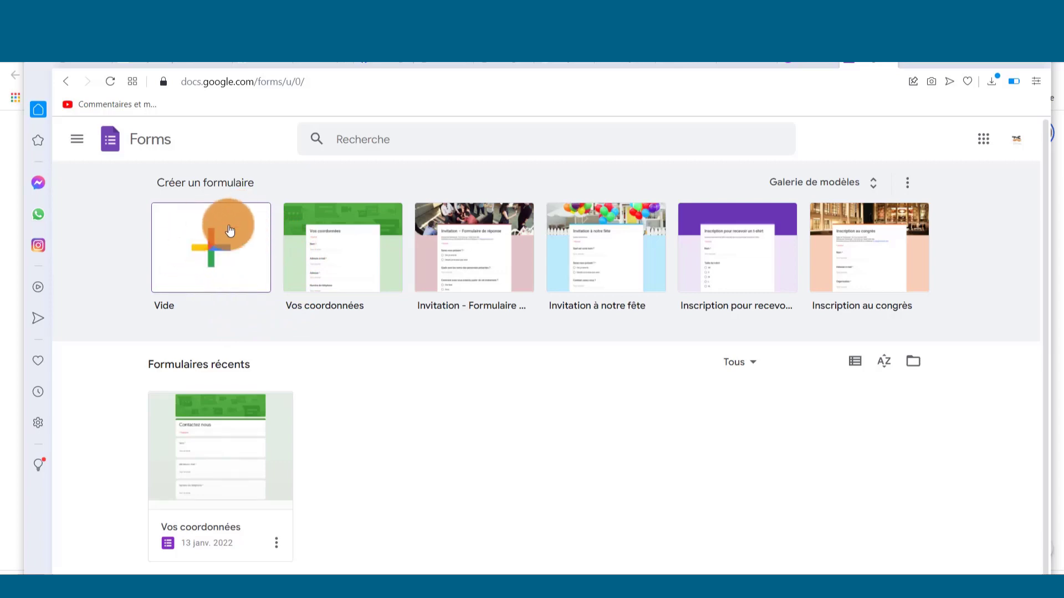
pyautogui.click(209, 253)
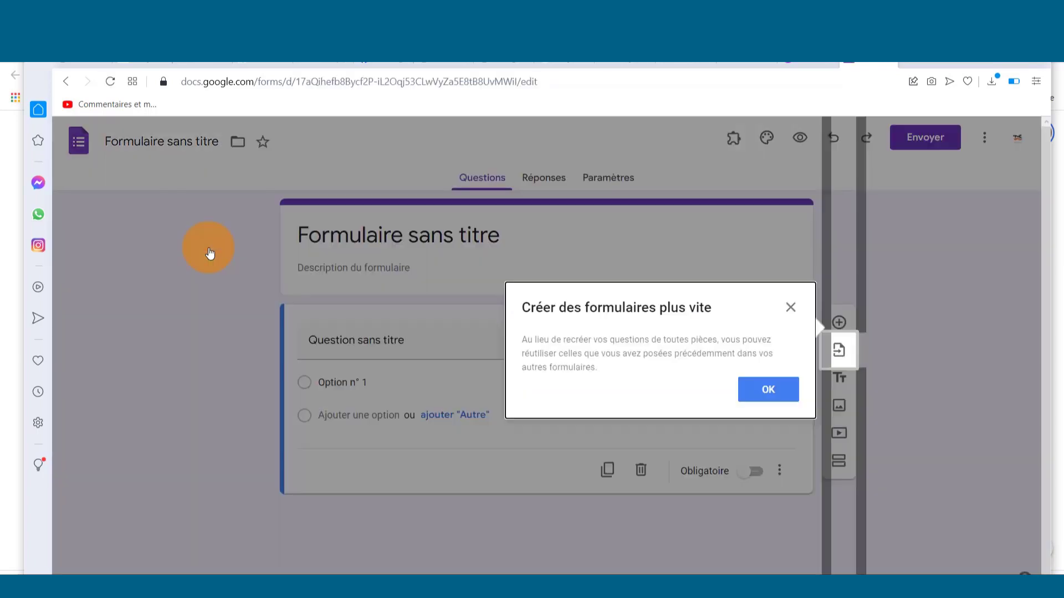
pyautogui.click(768, 391)
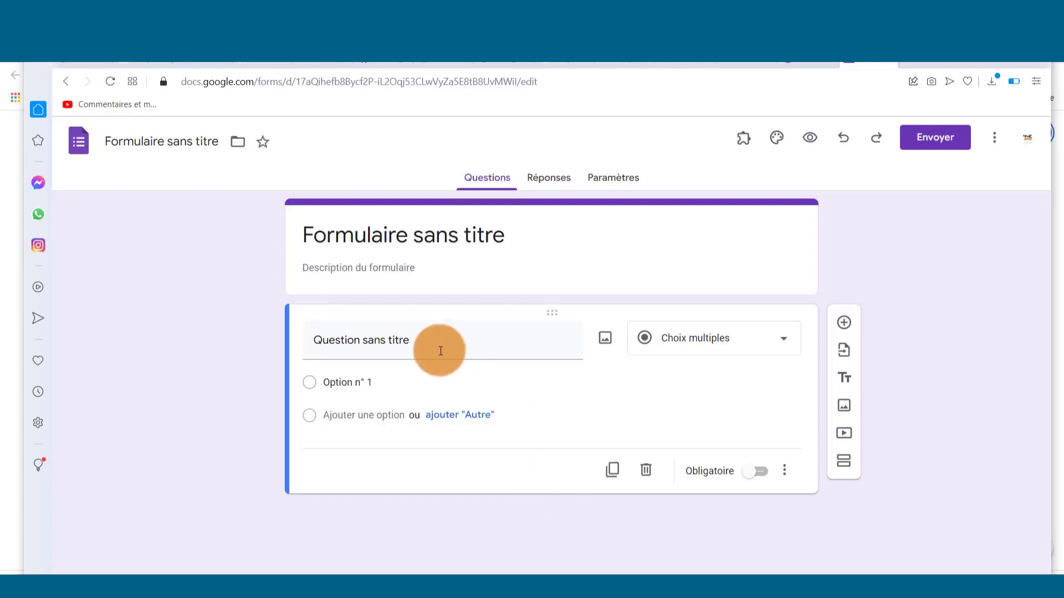
# Replace the form's title with "Quelques questions sur le cours Canva".
pyautogui.moveTo(506, 235); pyautogui.dragTo(276, 264)
pyautogui.press('BackSpace')
pyautogui.write('Quel')
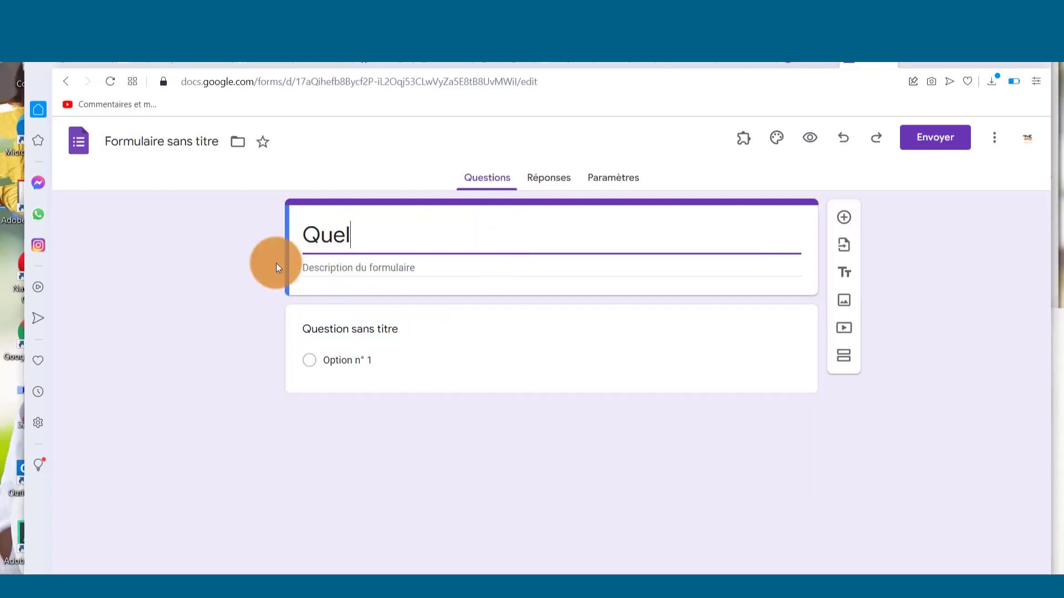
pyautogui.write('ques questions sur le cours Canva')
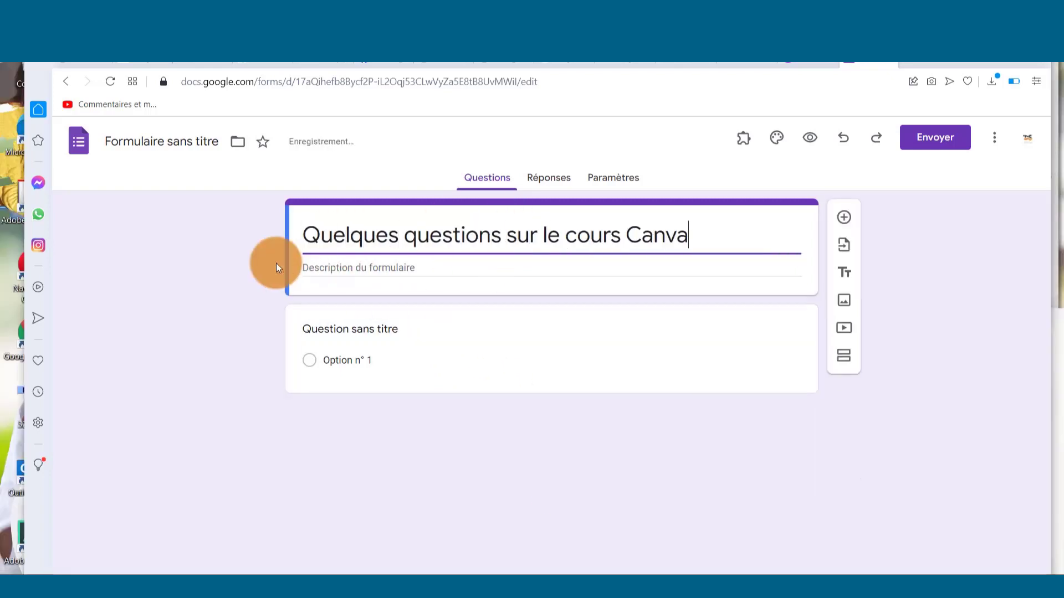
# Enter the form description "Ce formulaire a été conçu pour que vous puissiez donner vos avis à propos de notre cours Canva".
pyautogui.click(312, 269)
pyautogui.click(357, 188)
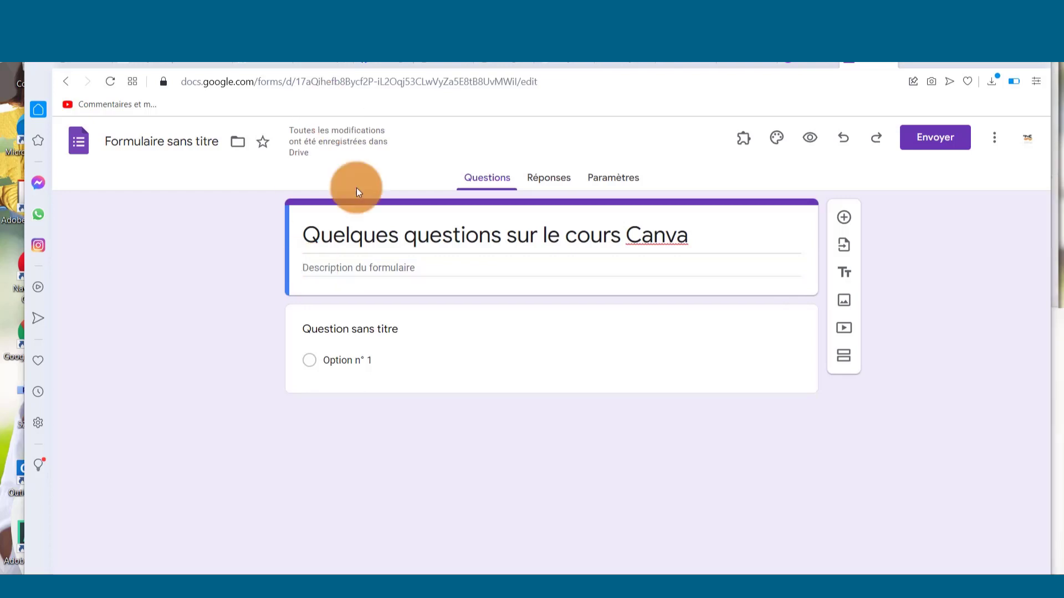
pyautogui.click(347, 269)
pyautogui.write('Ce formulaire a été con')
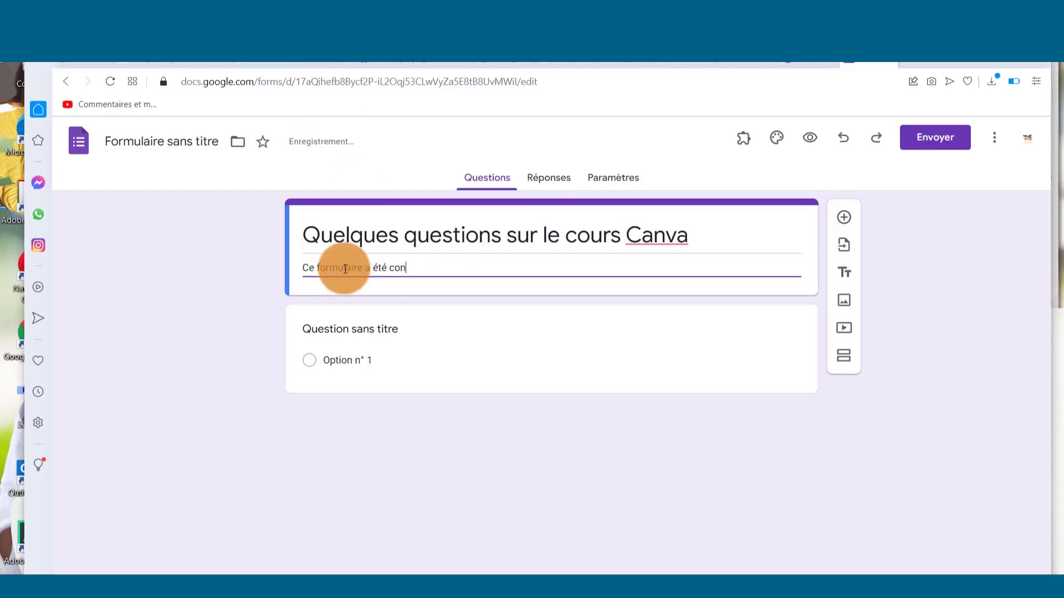
pyautogui.write('çu pour que vous puissiez ')
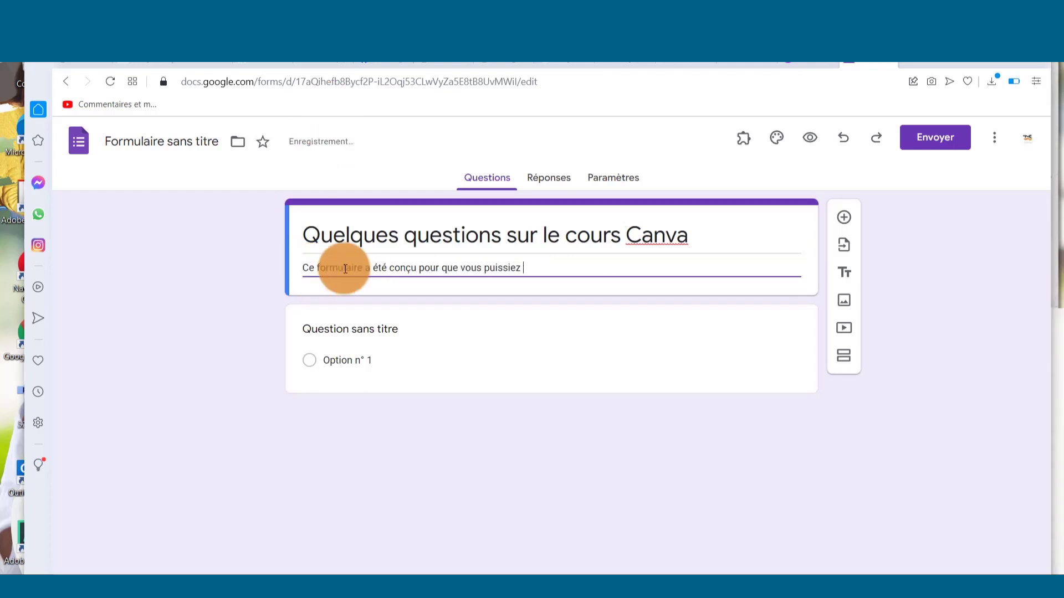
pyautogui.write('donner vos avis à pro')
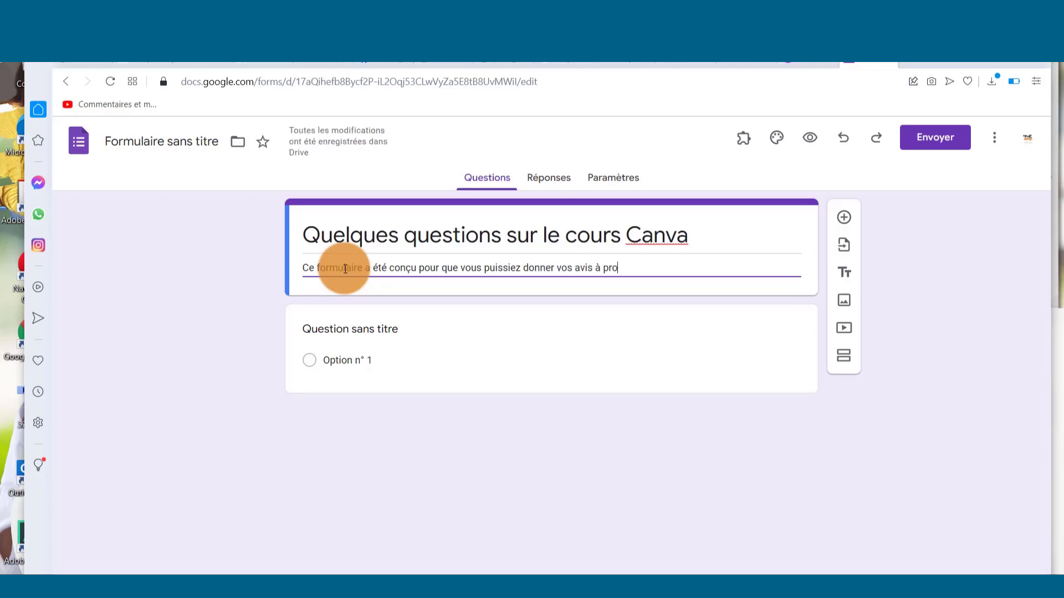
pyautogui.write('pos de notre cours Canva')
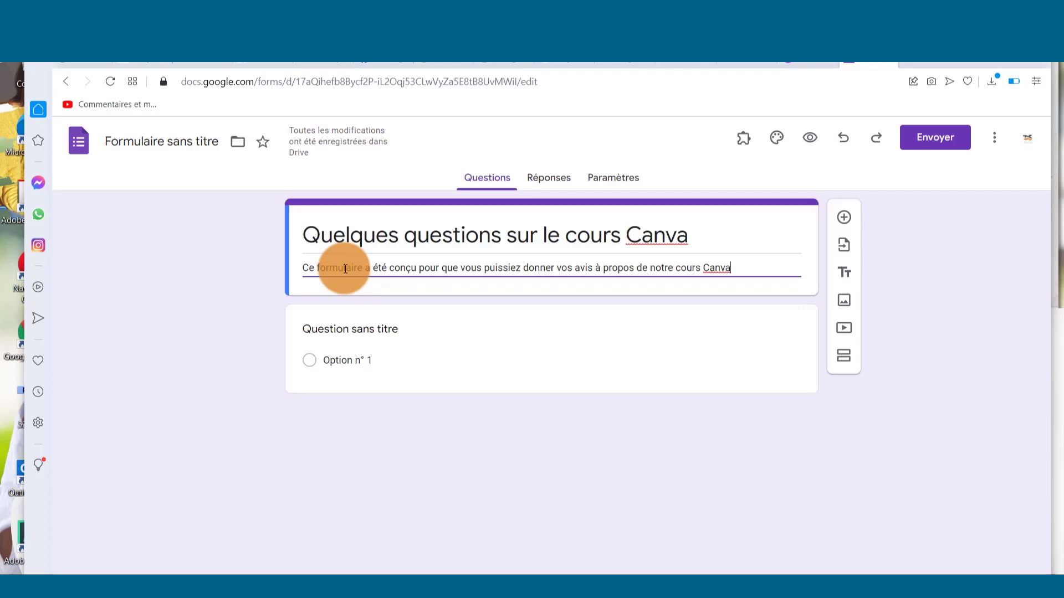
# Examine the question types available for the first question.
pyautogui.click(412, 328)
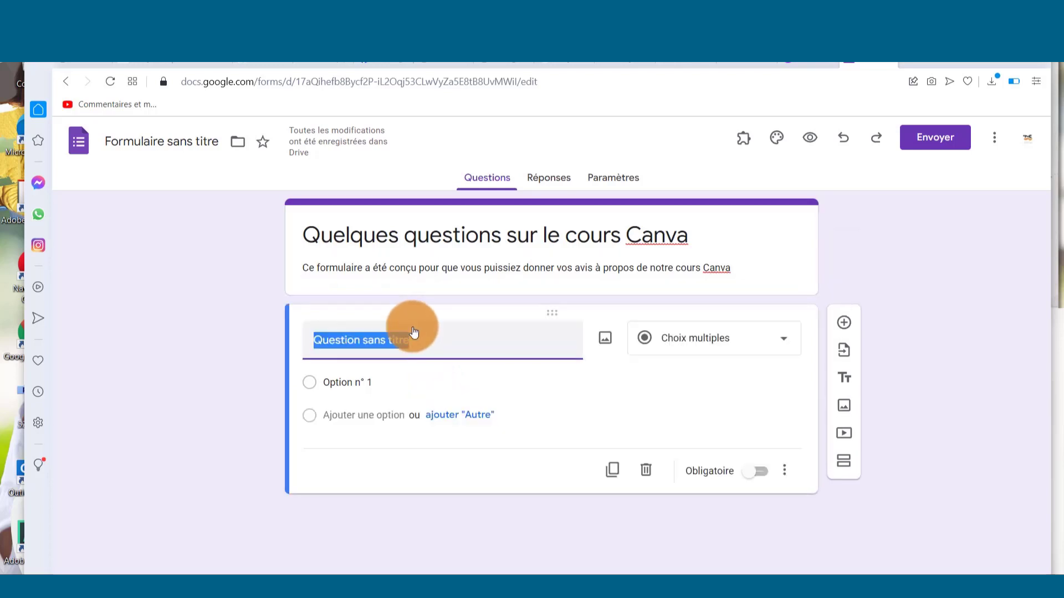
pyautogui.click(784, 336)
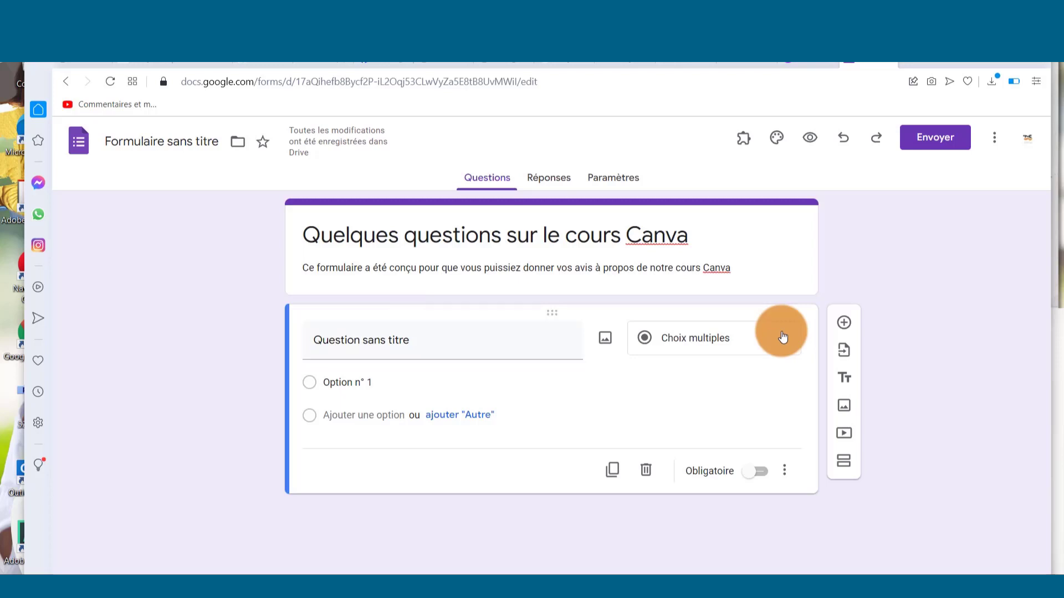
pyautogui.click(782, 337)
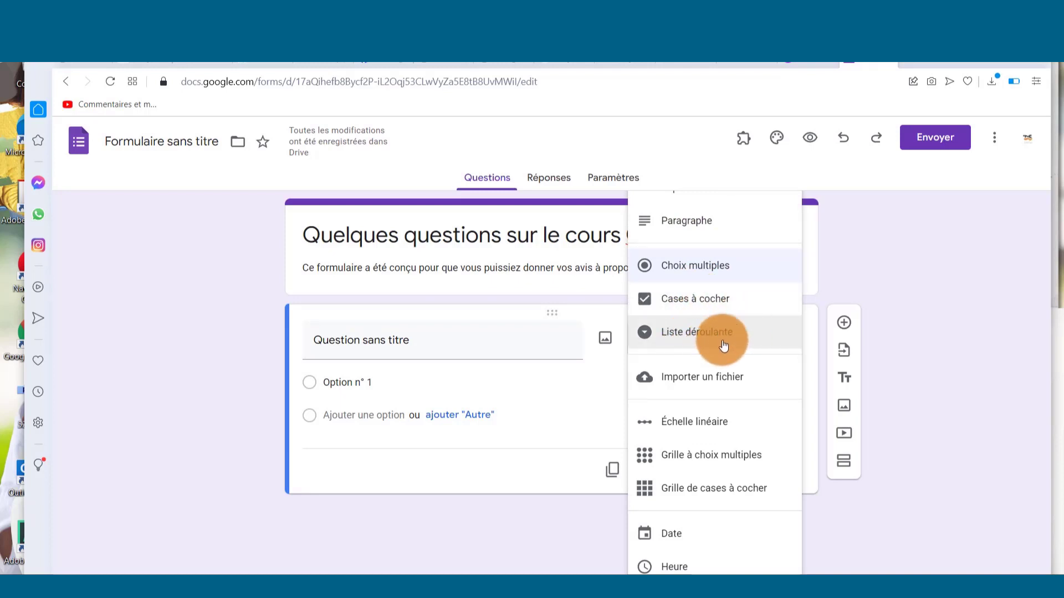
pyautogui.click(554, 396)
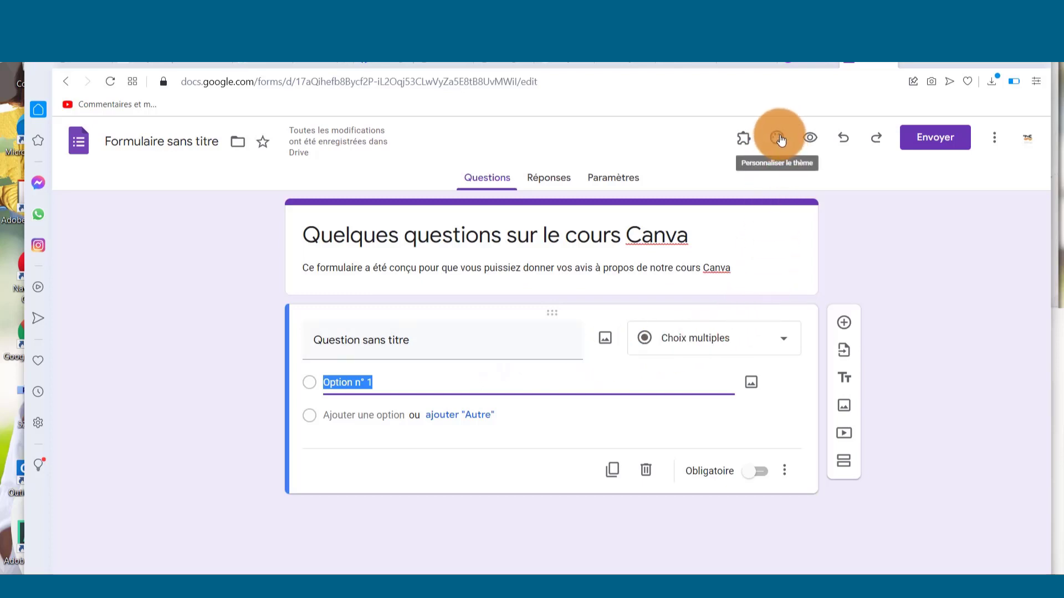
# Try the green and blue-grey theme colours on the form and settle on orange.
pyautogui.click(778, 147)
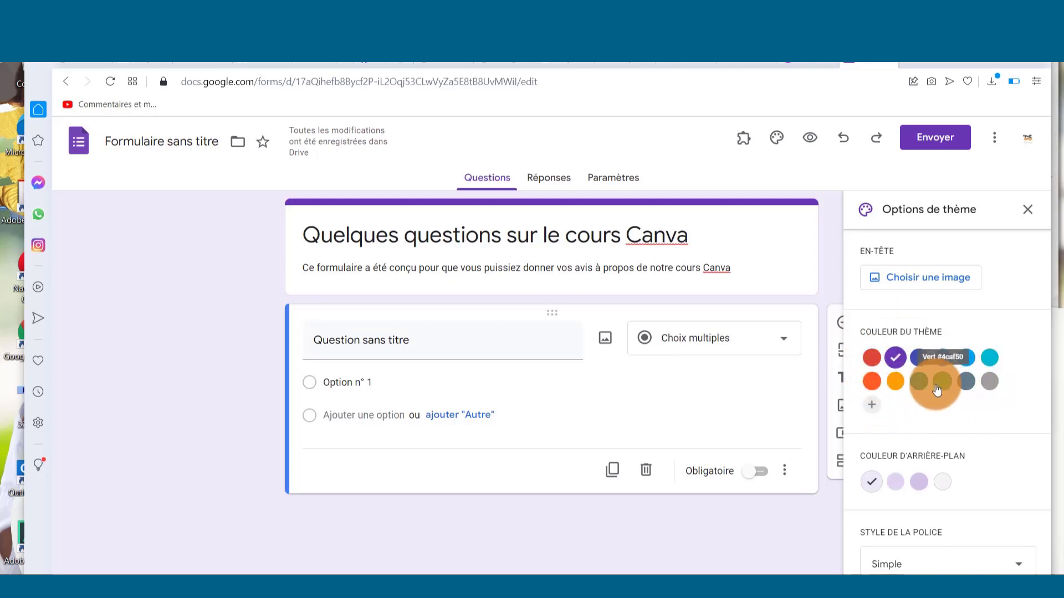
pyautogui.click(872, 410)
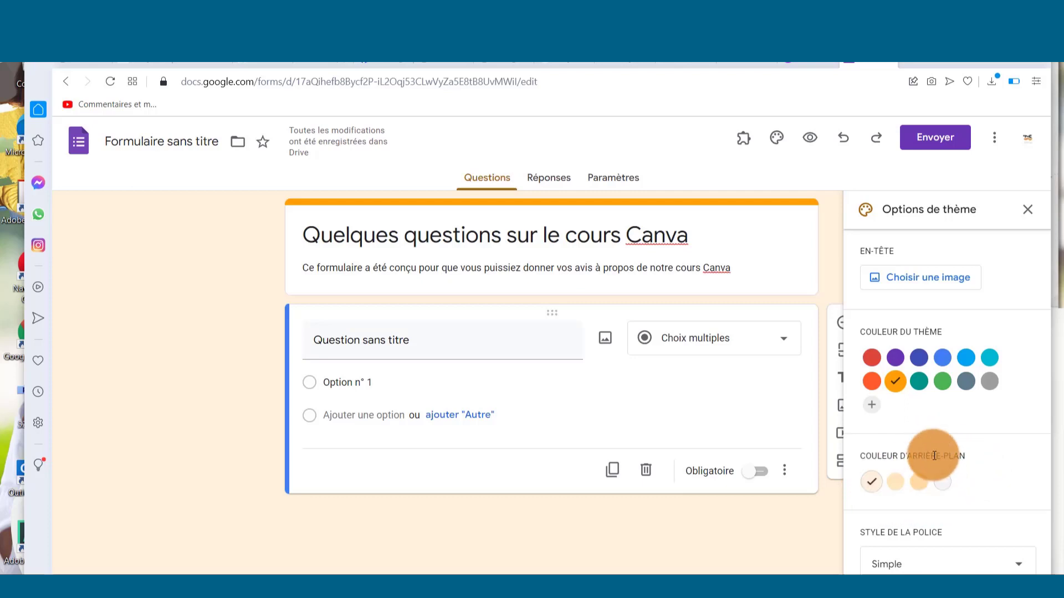
pyautogui.click(944, 382)
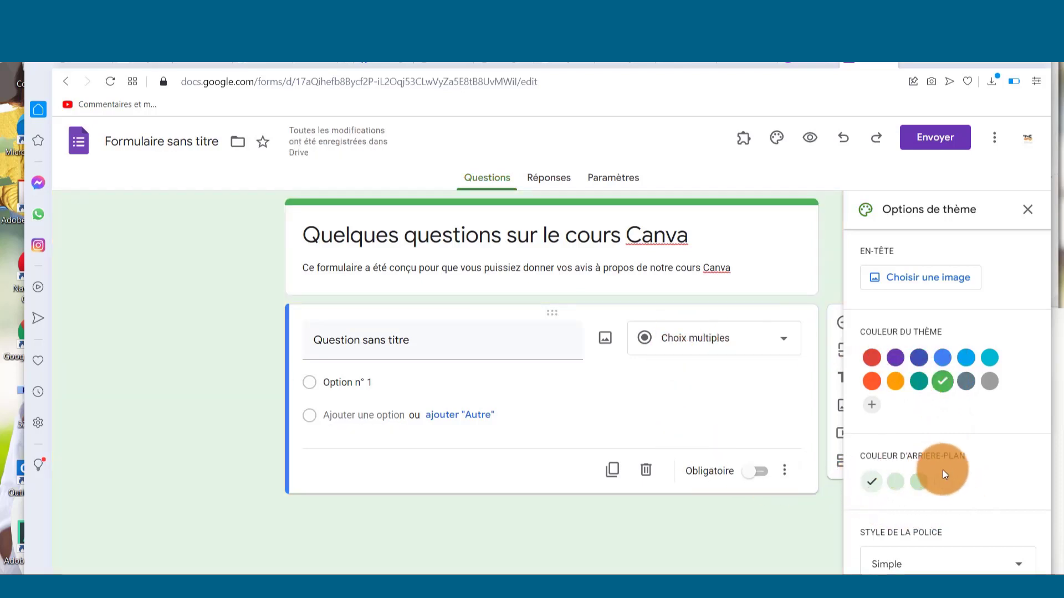
pyautogui.click(969, 385)
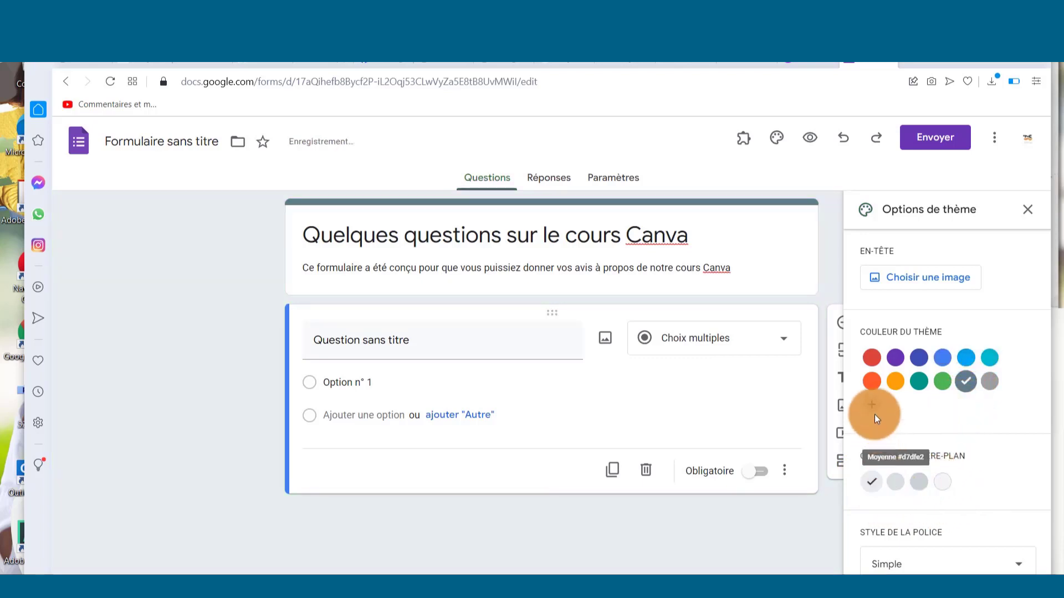
pyautogui.click(895, 382)
# Try the background shades of the orange theme, settle on light grey, and keep the font style Simple.
pyautogui.click(946, 484)
pyautogui.click(873, 483)
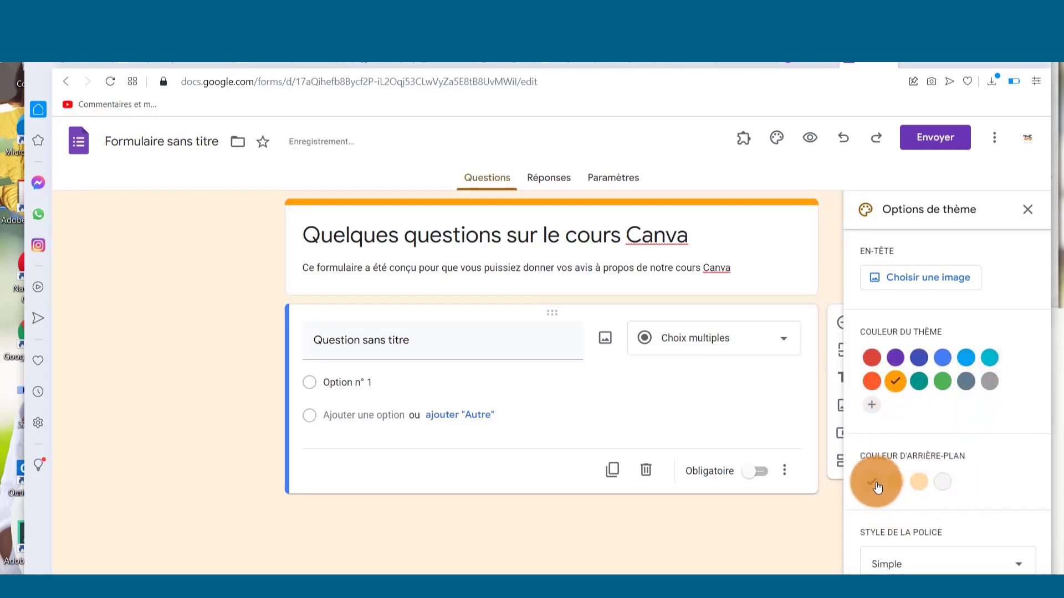
pyautogui.click(897, 484)
pyautogui.click(920, 485)
pyautogui.click(893, 485)
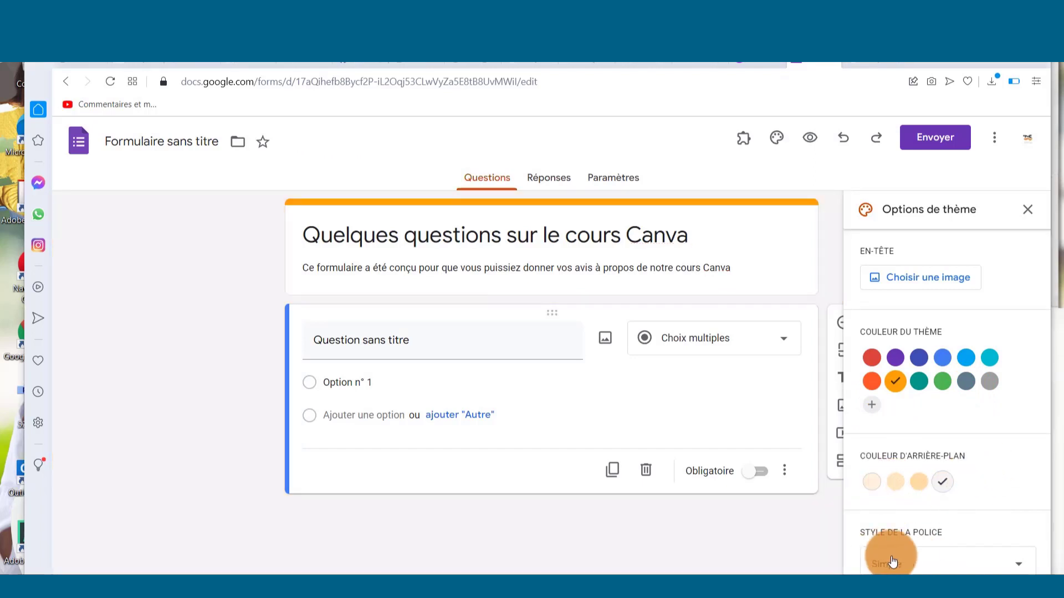
pyautogui.click(1023, 565)
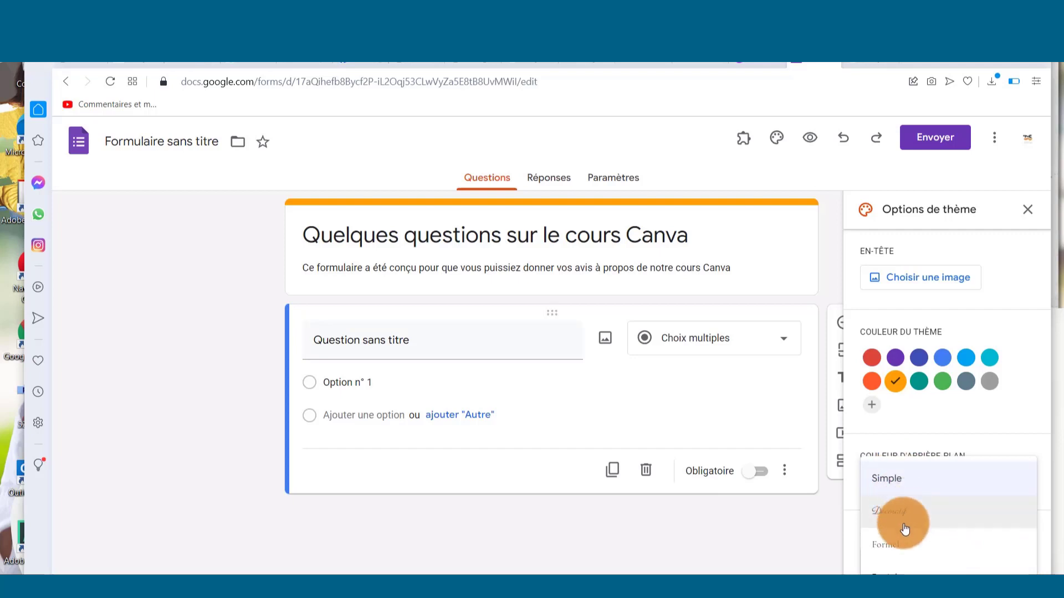
pyautogui.click(908, 483)
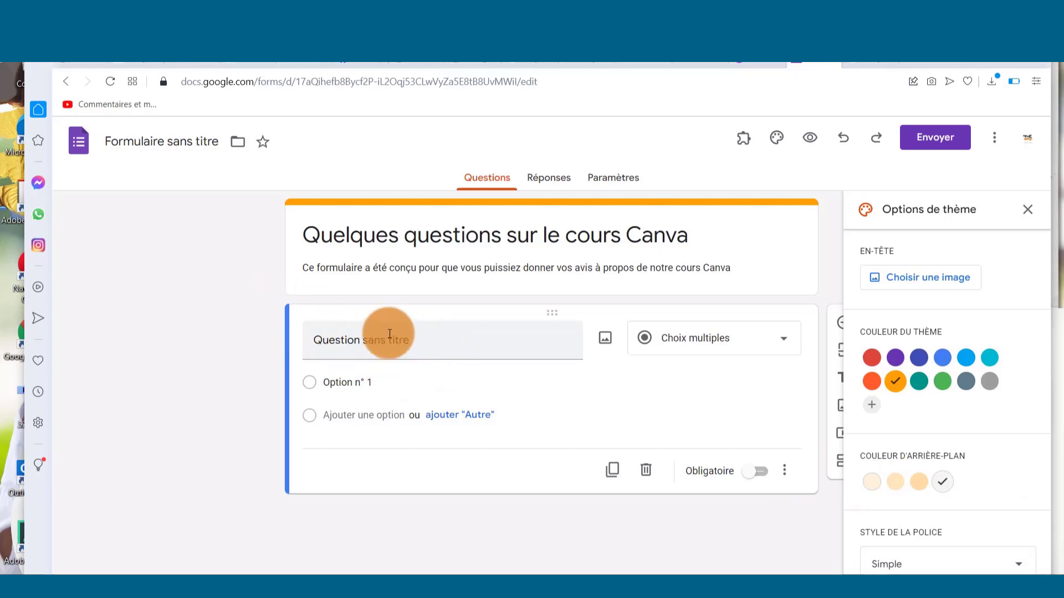
# Replace the first question's title with "1. Avez-vous aimé apprendre avec nous".
pyautogui.click(419, 343)
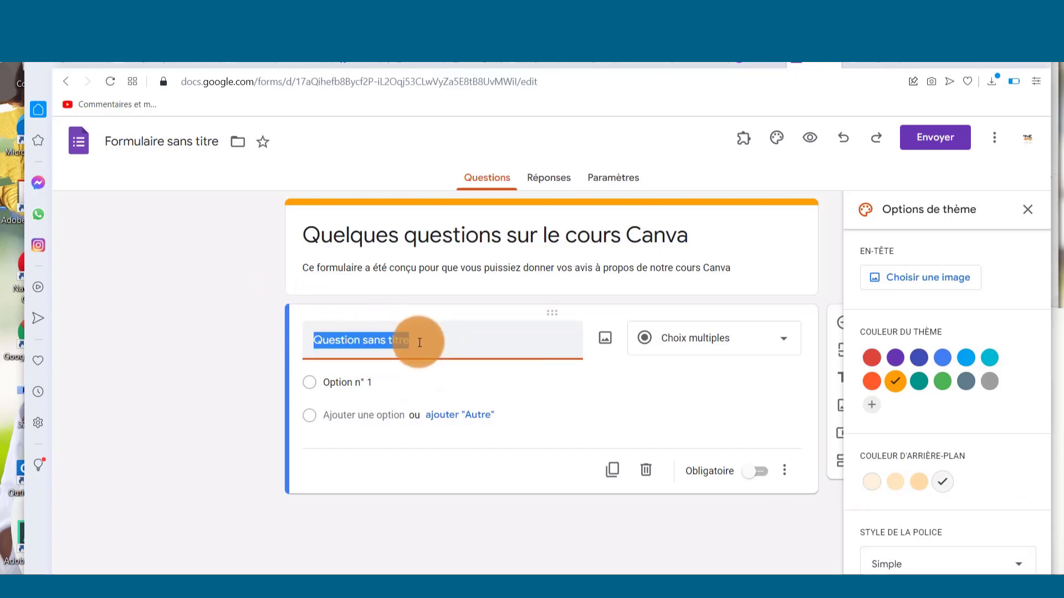
pyautogui.press('BackSpace')
pyautogui.write('1. Avez-vous aimé apprendre avec nous')
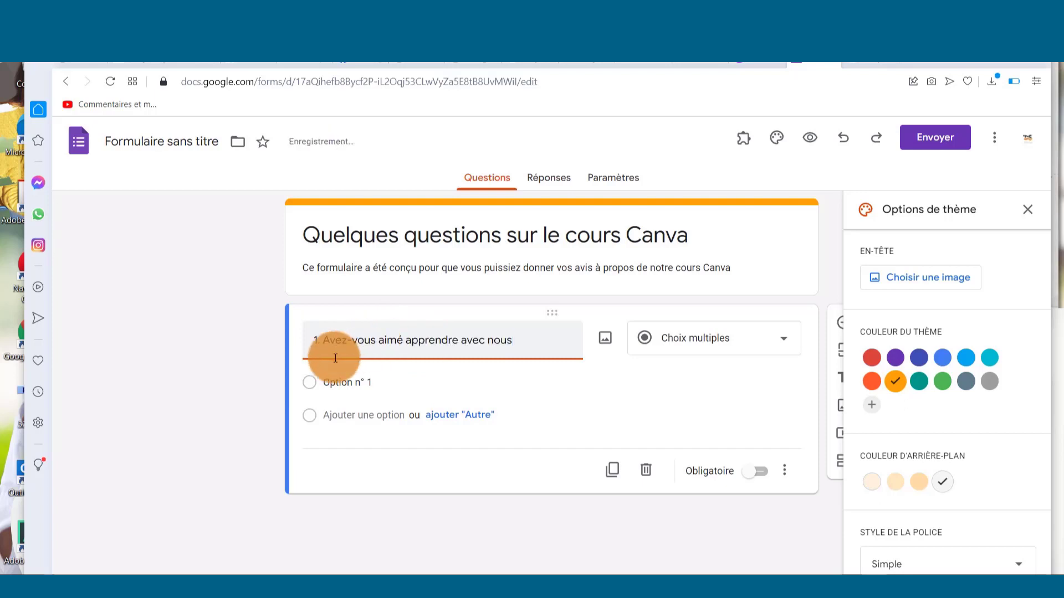
# Give the first question the answer options "Oui" and "Non", make it required, and close the theme options.
pyautogui.click(373, 382)
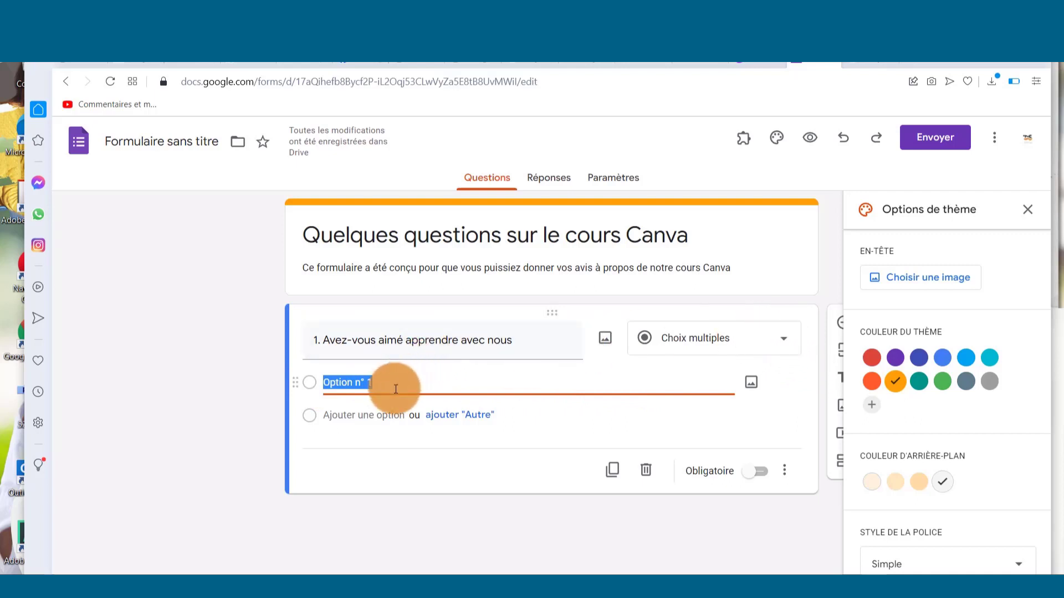
pyautogui.write('Oui')
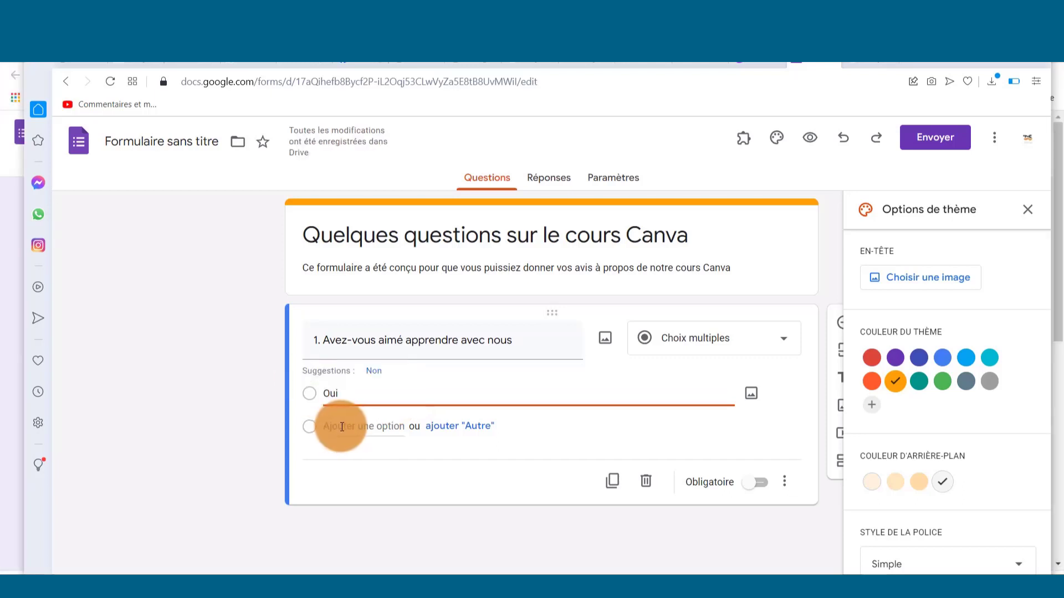
pyautogui.click(375, 428)
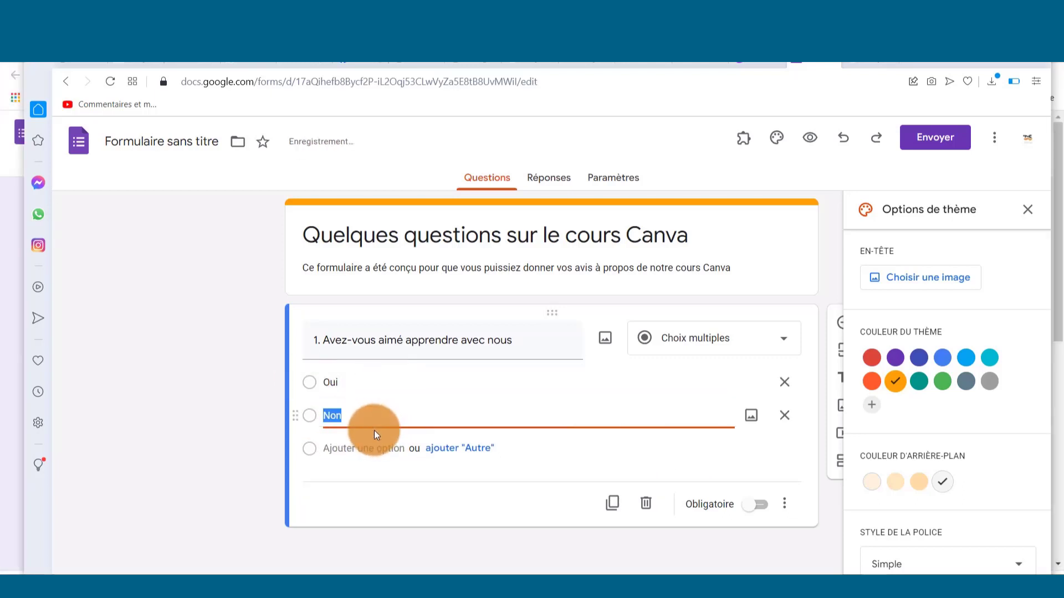
pyautogui.click(391, 425)
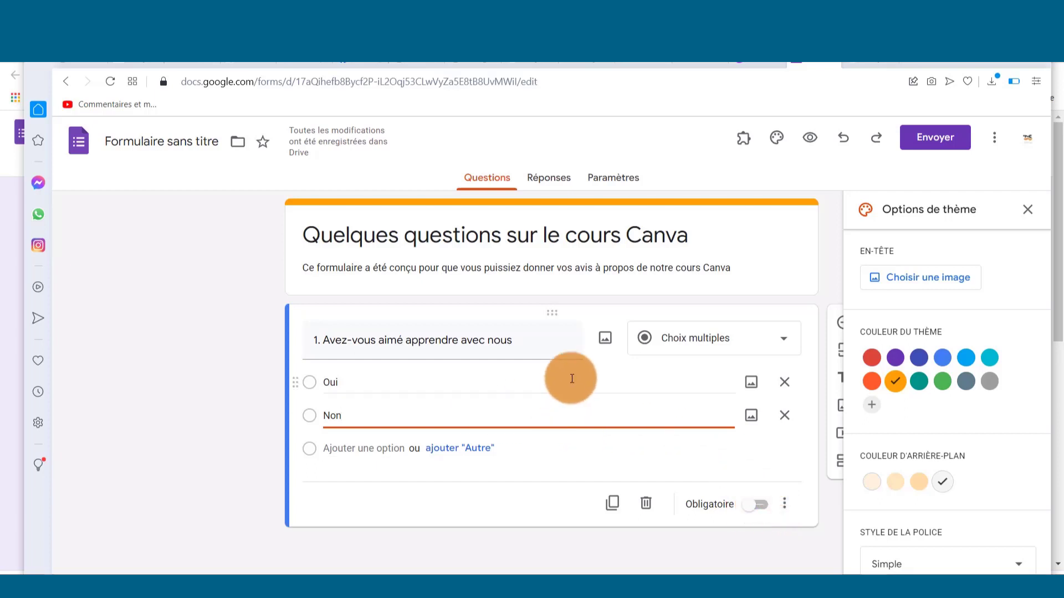
pyautogui.click(758, 504)
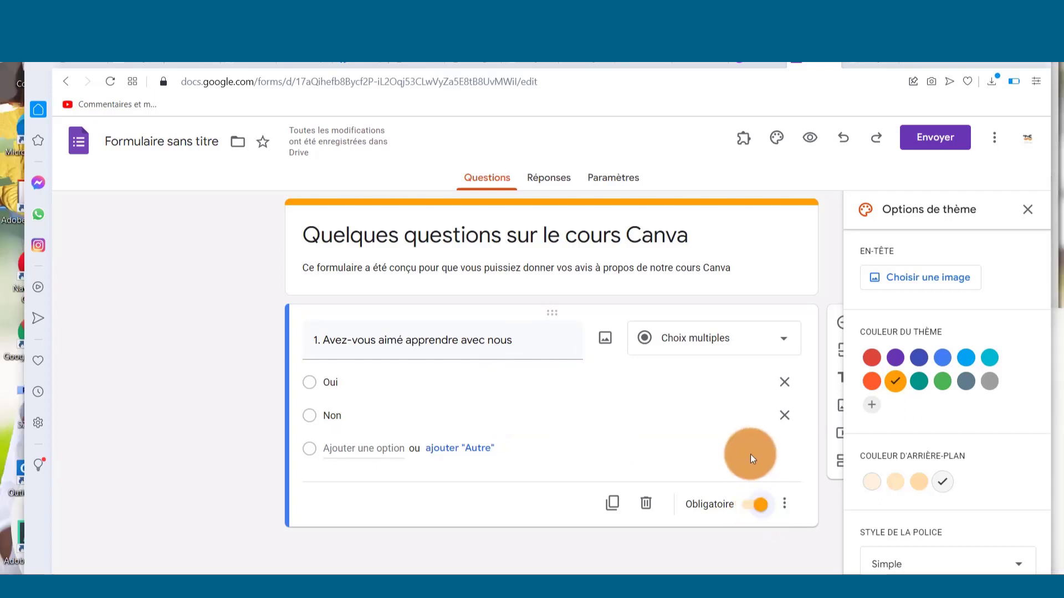
pyautogui.click(1028, 211)
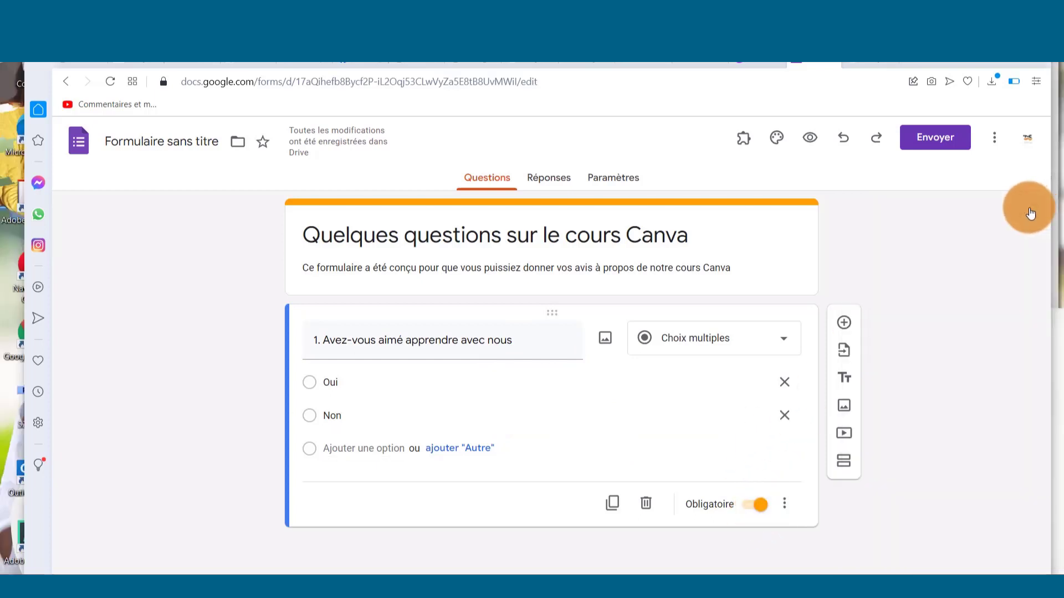
# Add the required question "2. Les informations contenues dans le cours étaient facilement compréhensibles" with the options Toujours, Souvent and Rarement.
pyautogui.click(844, 322)
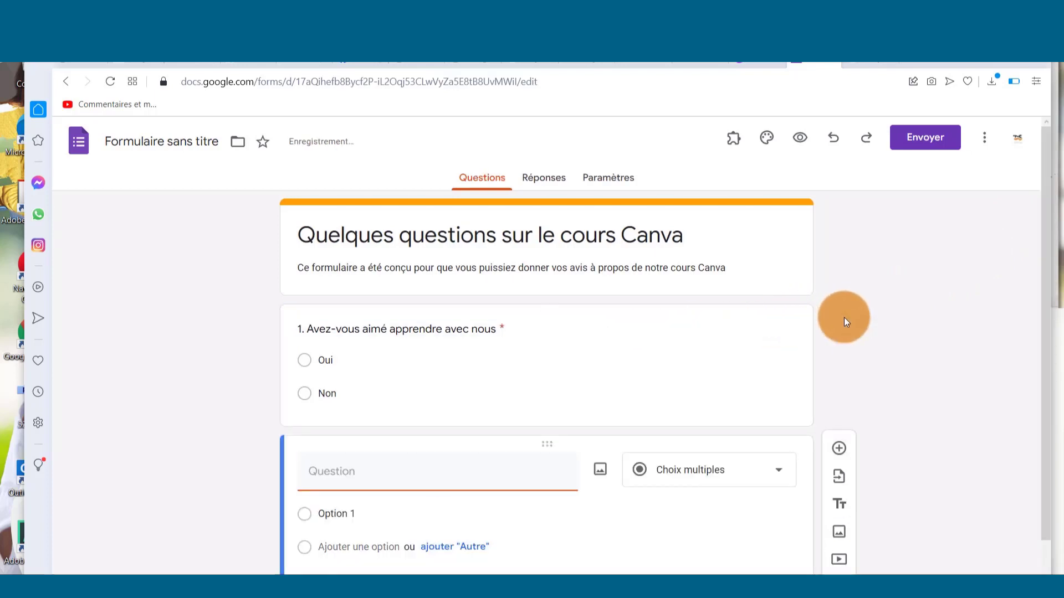
pyautogui.write('2. Les informations contenues dans le cours étaient facilement compréhensibles')
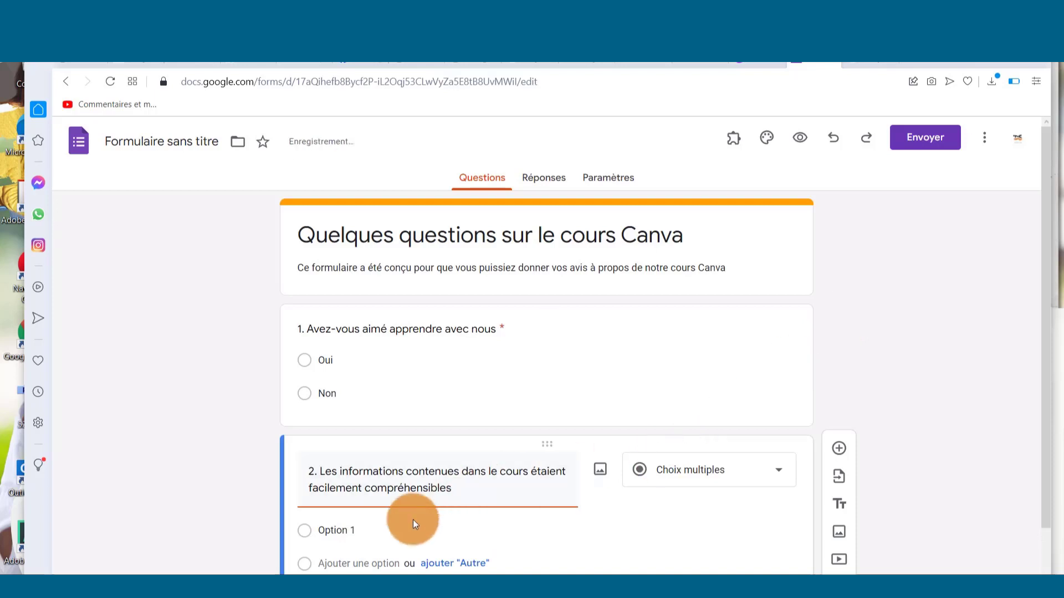
pyautogui.click(364, 461)
pyautogui.write('Toujours')
pyautogui.click(339, 493)
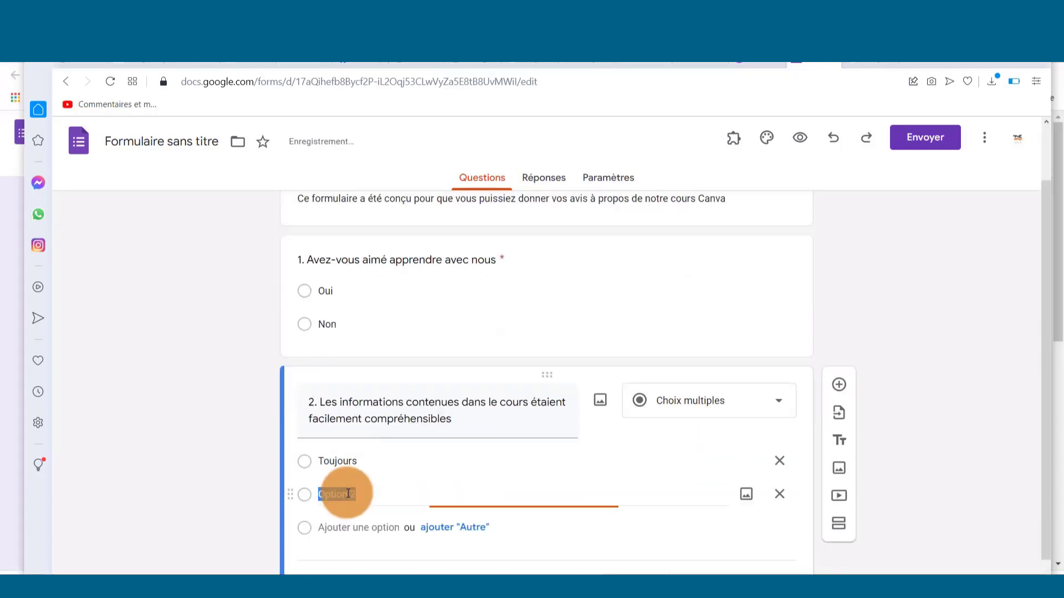
pyautogui.write('Souvent')
pyautogui.click(341, 526)
pyautogui.write('Rarement')
pyautogui.scroll(-2, 702, 532)
pyautogui.click(750, 536)
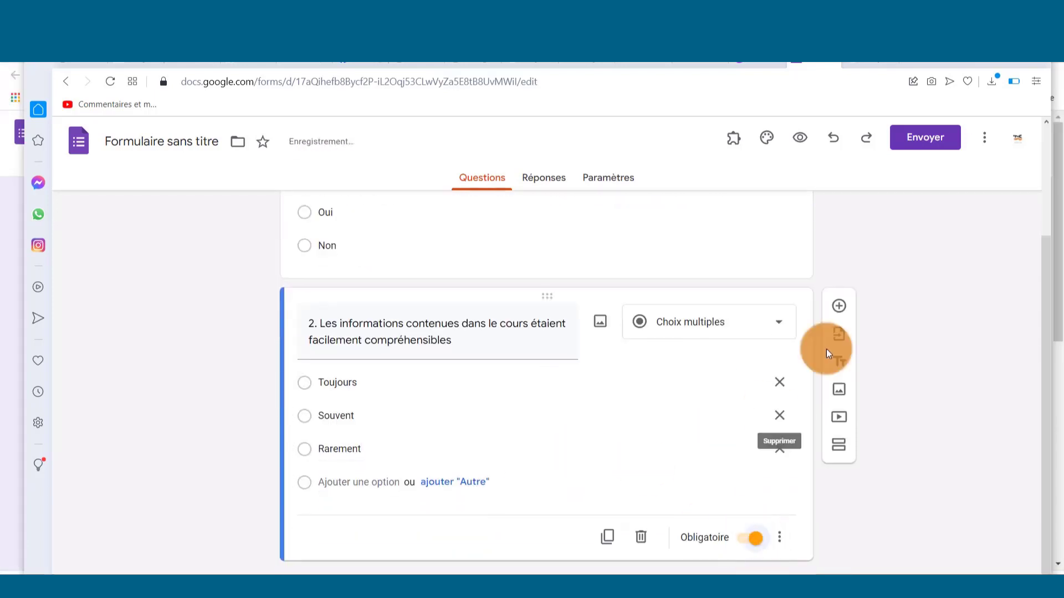
# Add the required question "3. Dans l'ensemble ce cours a répondu à mes attentes" with the options Oui, Neutre and Non.
pyautogui.click(838, 304)
pyautogui.write("3. Dans l'ensemble ce cours a répondu à mes attentes")
pyautogui.click(355, 464)
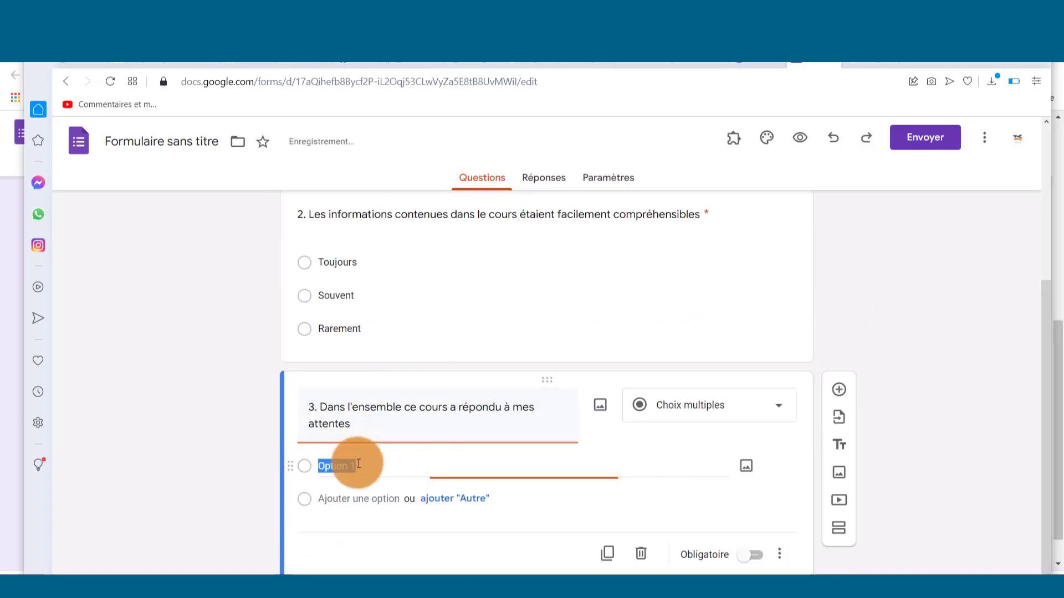
pyautogui.write('Oui')
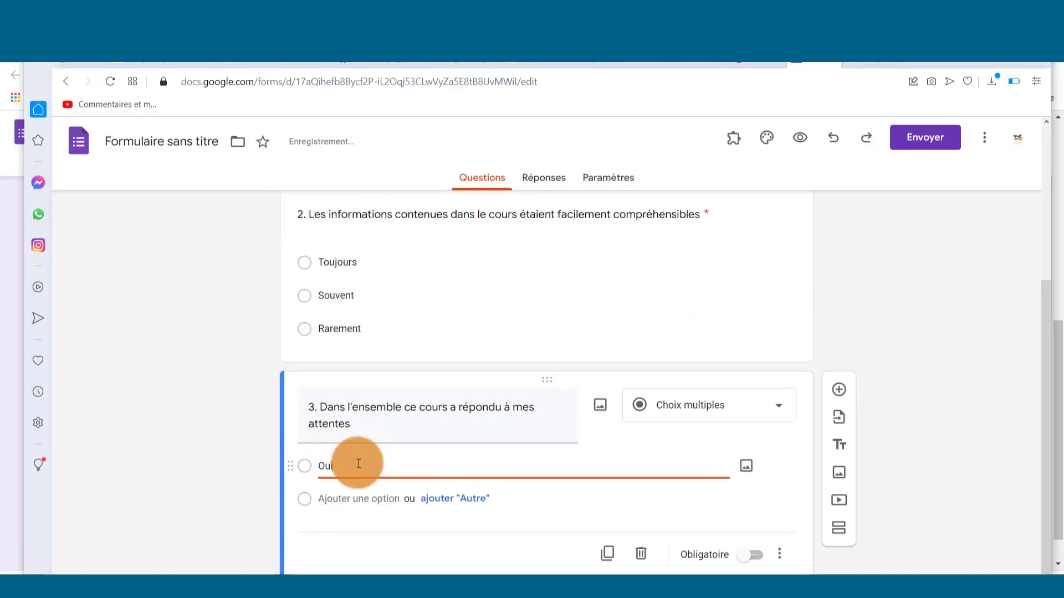
pyautogui.press('Return')
pyautogui.write('Neutre')
pyautogui.press('Return')
pyautogui.write('Non')
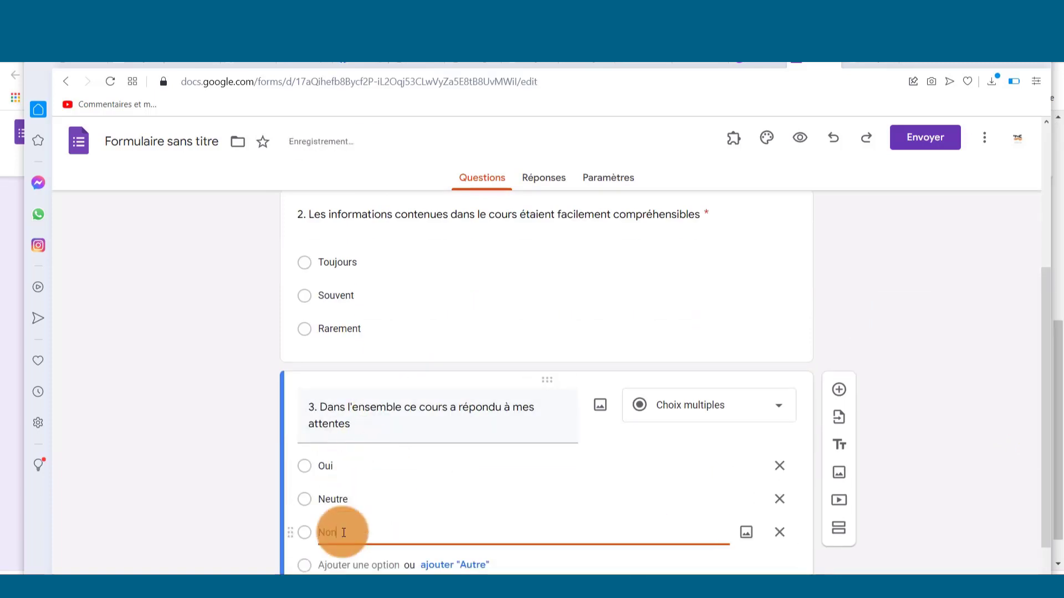
pyautogui.scroll(-2, 387, 520)
pyautogui.click(755, 538)
# Add the required question "4. Je recommanderai ce cours" with the options Oui and Non.
pyautogui.click(838, 307)
pyautogui.write('4. Je recommanderai ce cours')
pyautogui.click(333, 448)
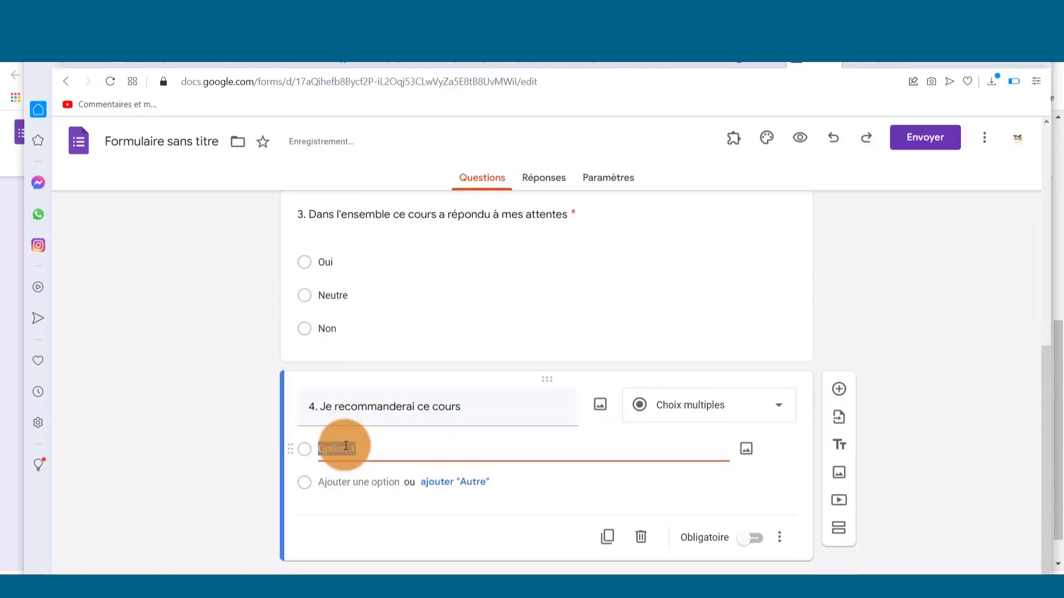
pyautogui.write('Oui')
pyautogui.press('Return')
pyautogui.write('Non')
pyautogui.scroll(-1, 609, 499)
pyautogui.click(755, 538)
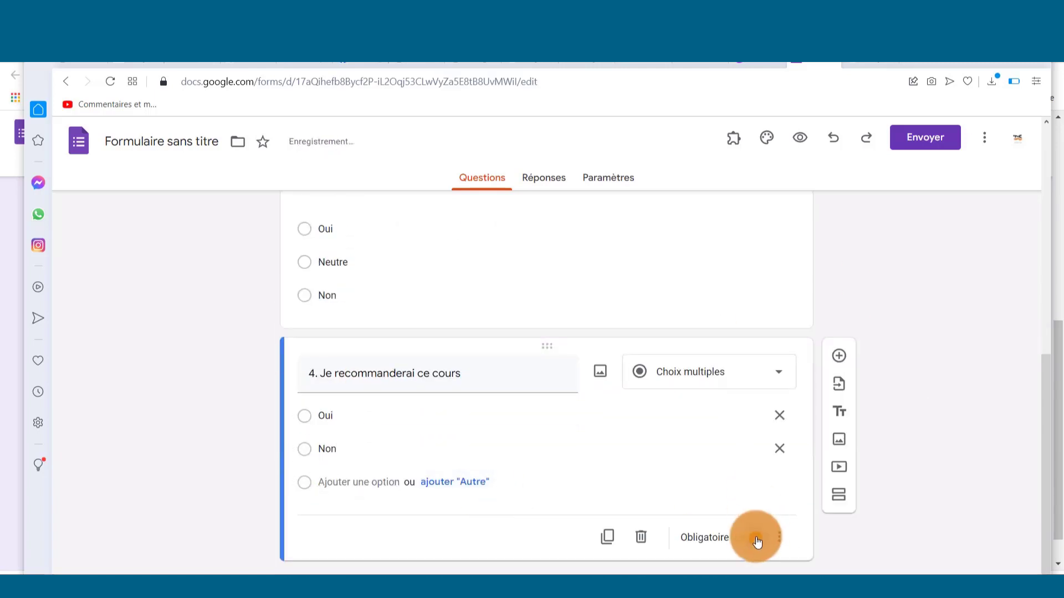
# Switch to Canva, search for "goog", choose the En-tête Google Classroom format and start a blank design.
pyautogui.scroll(10, 790, 394)
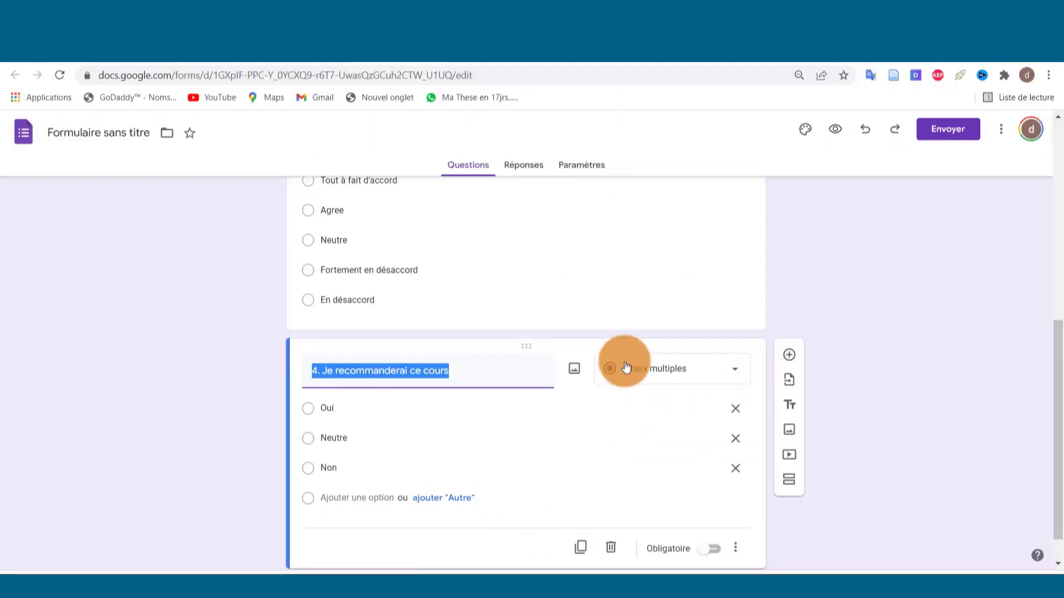
pyautogui.click(45, 47)
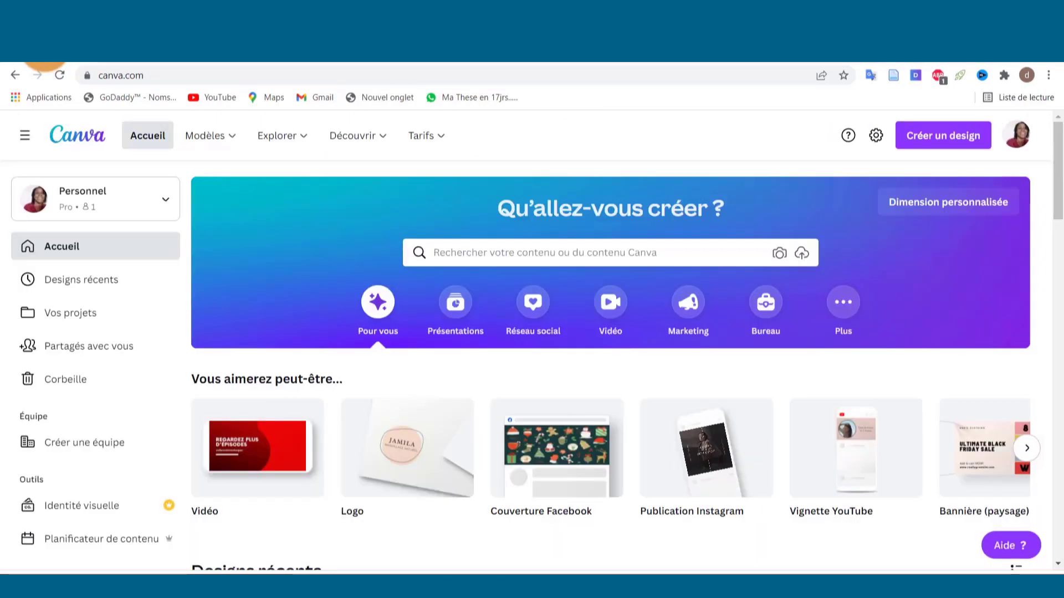
pyautogui.moveTo(207, 138)
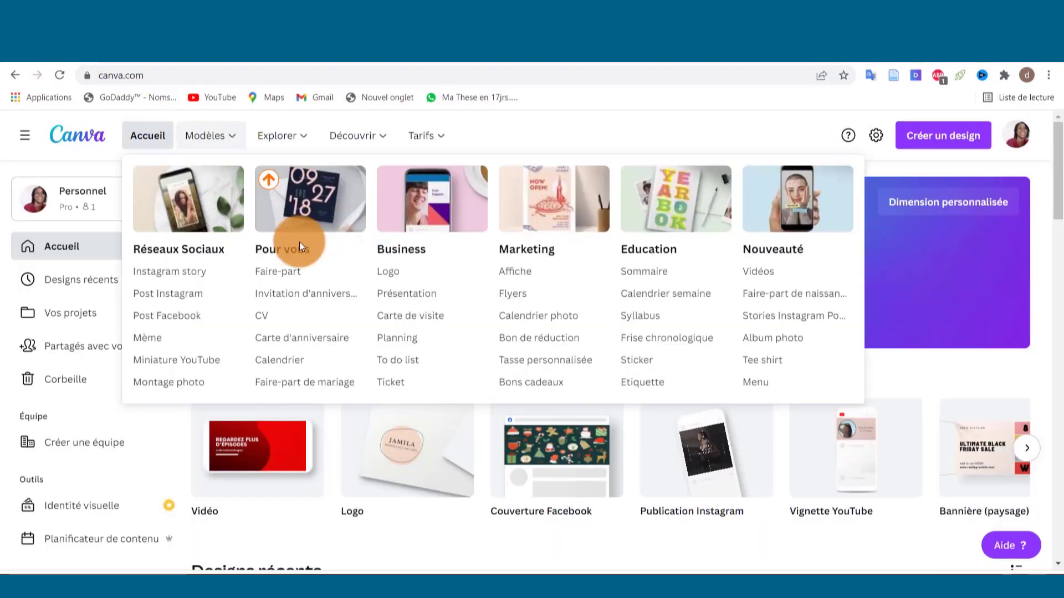
pyautogui.moveTo(255, 475)
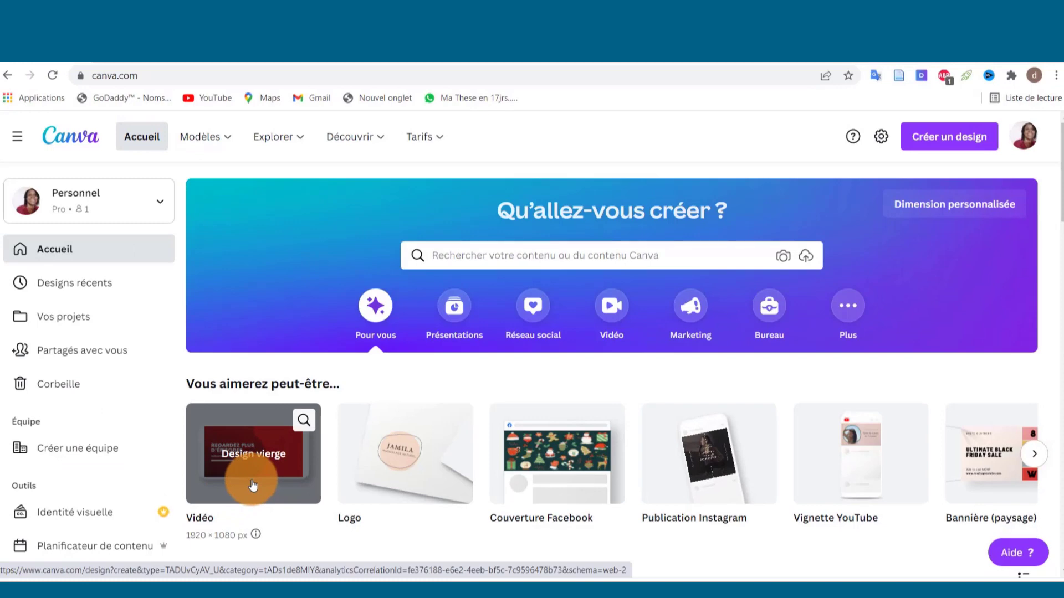
pyautogui.click(536, 257)
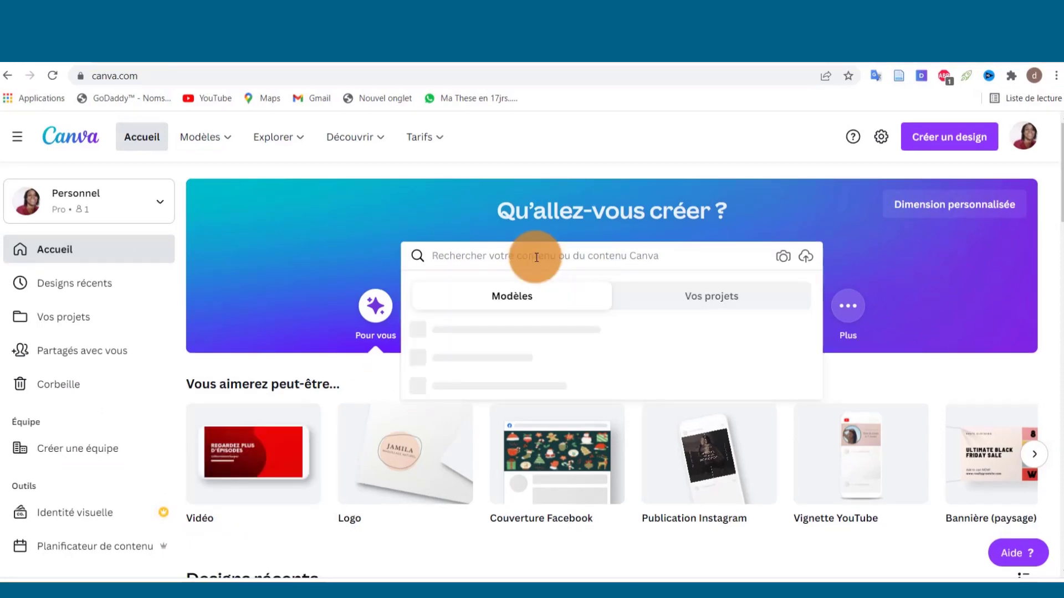
pyautogui.write('goog')
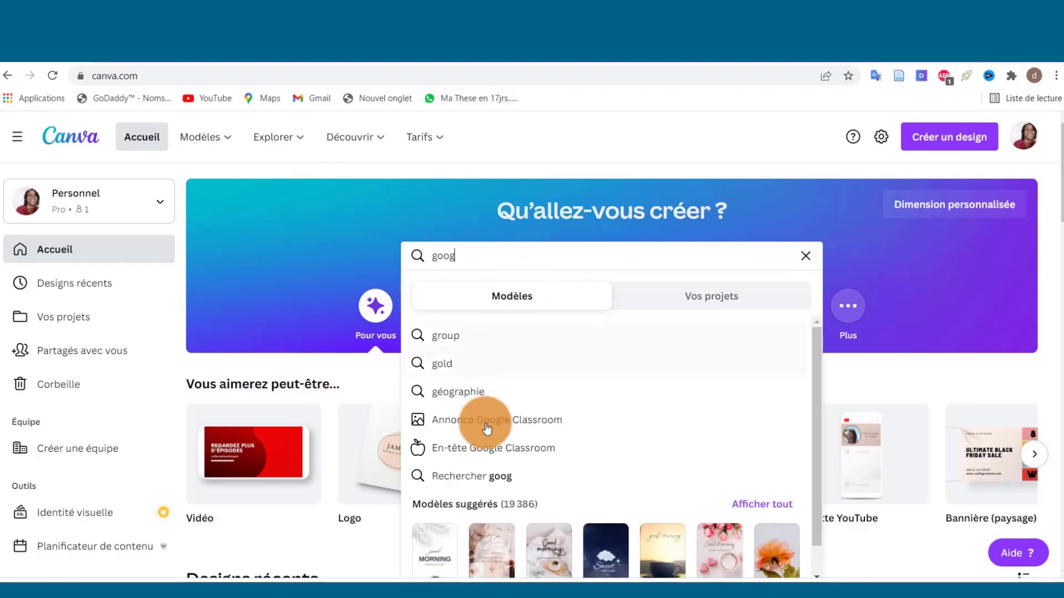
pyautogui.click(500, 454)
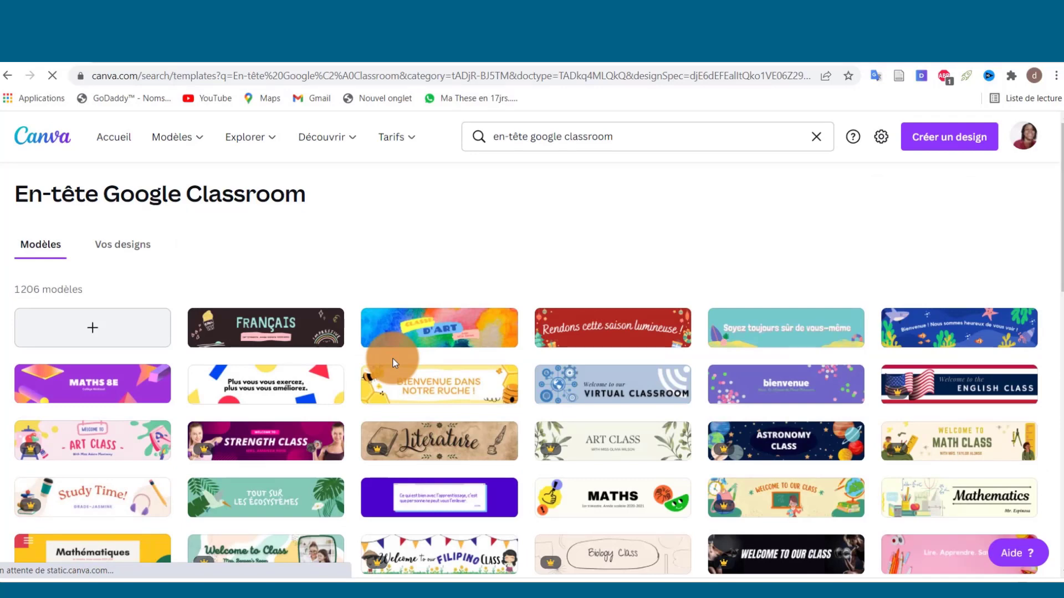
pyautogui.click(103, 333)
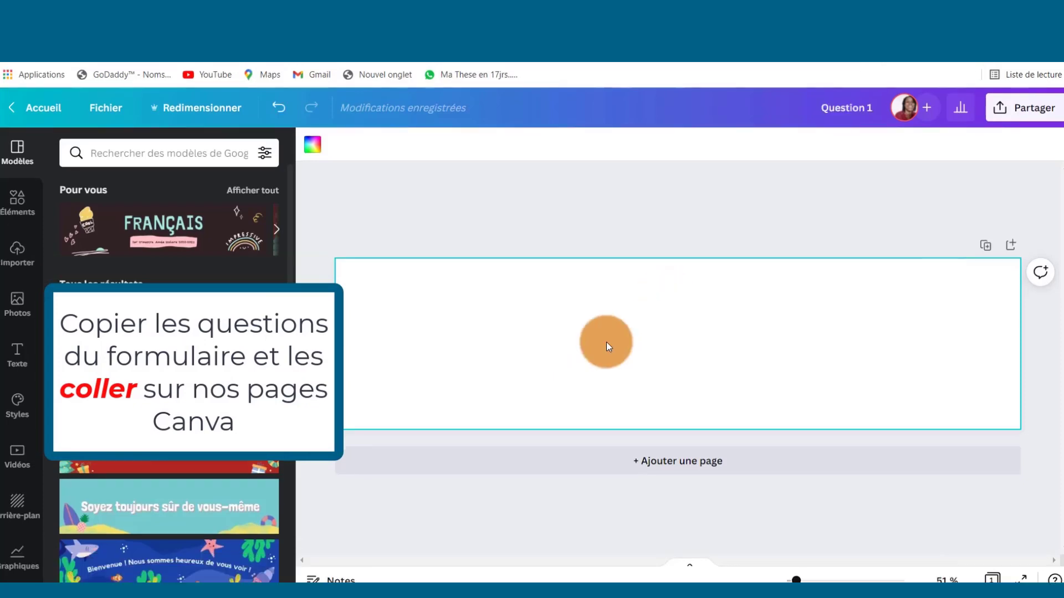
# Add the title "Question 1" in orange Another Shabby lettering and centre it near the banner's upper edge.
pyautogui.write('Question 1')
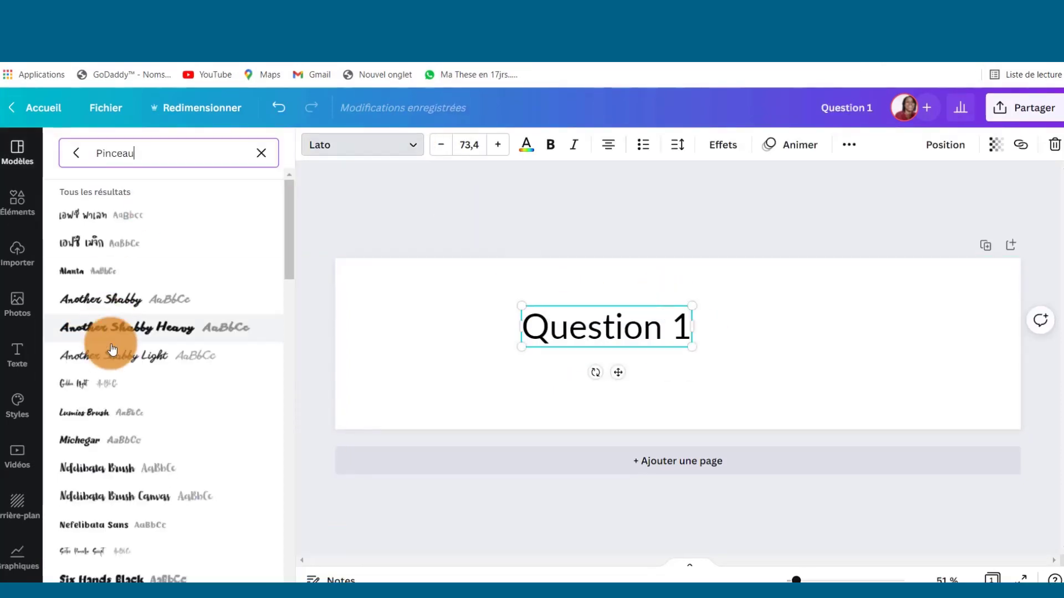
pyautogui.click(99, 299)
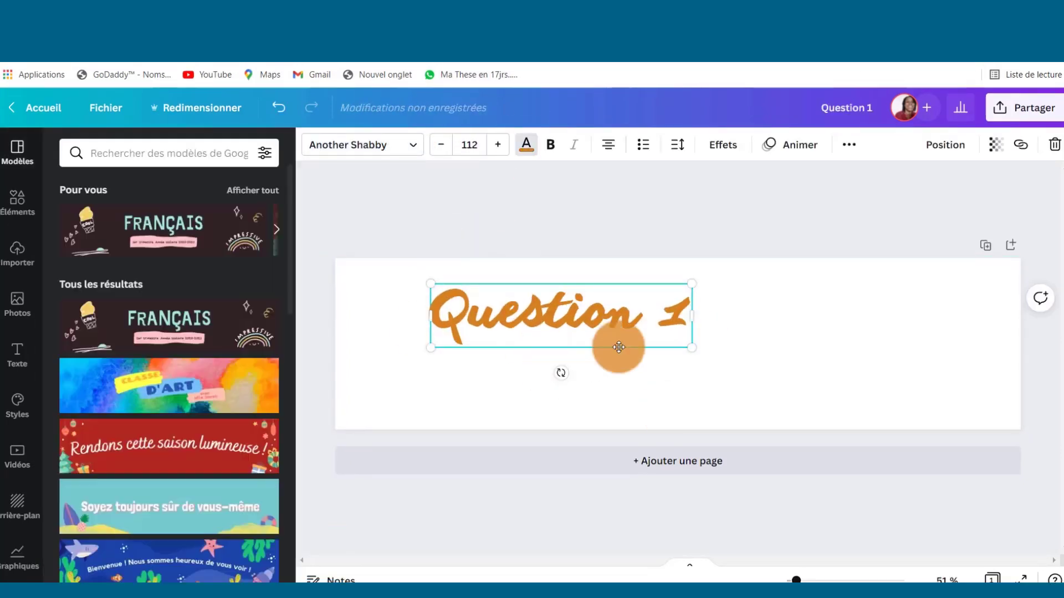
pyautogui.moveTo(617, 344); pyautogui.dragTo(712, 321)
pyautogui.click(681, 328)
pyautogui.click(442, 146)
# Add the text "1. Avez-vous aimé apprendre avec nous" below the title, set it in the Satisfy font and enlarge it.
pyautogui.click(544, 371)
pyautogui.press('t')
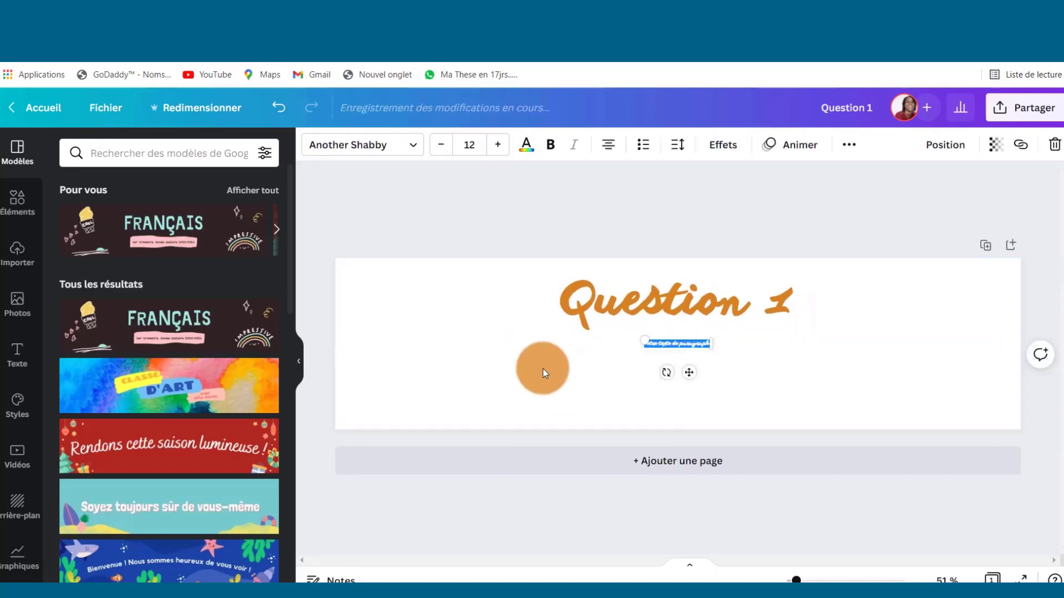
pyautogui.write('1. Avez-vous aimé apprendre avec nous')
pyautogui.click(362, 146)
pyautogui.doubleClick(135, 160)
pyautogui.write('satis')
pyautogui.click(140, 219)
pyautogui.click(498, 147)
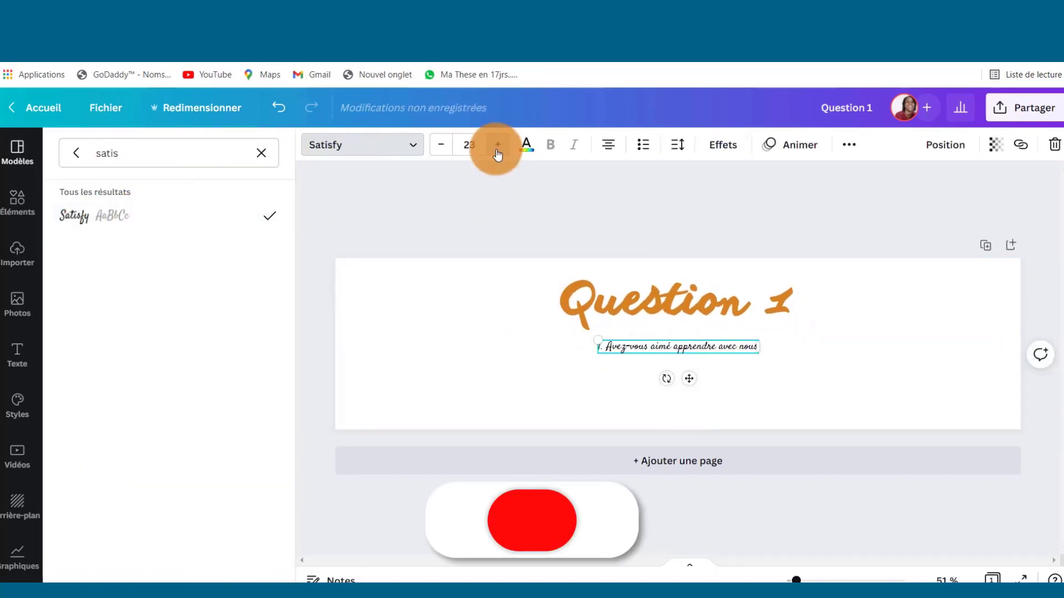
# Change the question text to "Avez-vous aimé apprendre avec nous?", enlarge it to size 55,1 and centre it under the title.
pyautogui.click(525, 356)
pyautogui.press('BackSpace')
pyautogui.press('BackSpace')
pyautogui.press('BackSpace')
pyautogui.write('?')
pyautogui.moveTo(511, 340); pyautogui.dragTo(461, 331)
pyautogui.moveTo(666, 394); pyautogui.dragTo(689, 404)
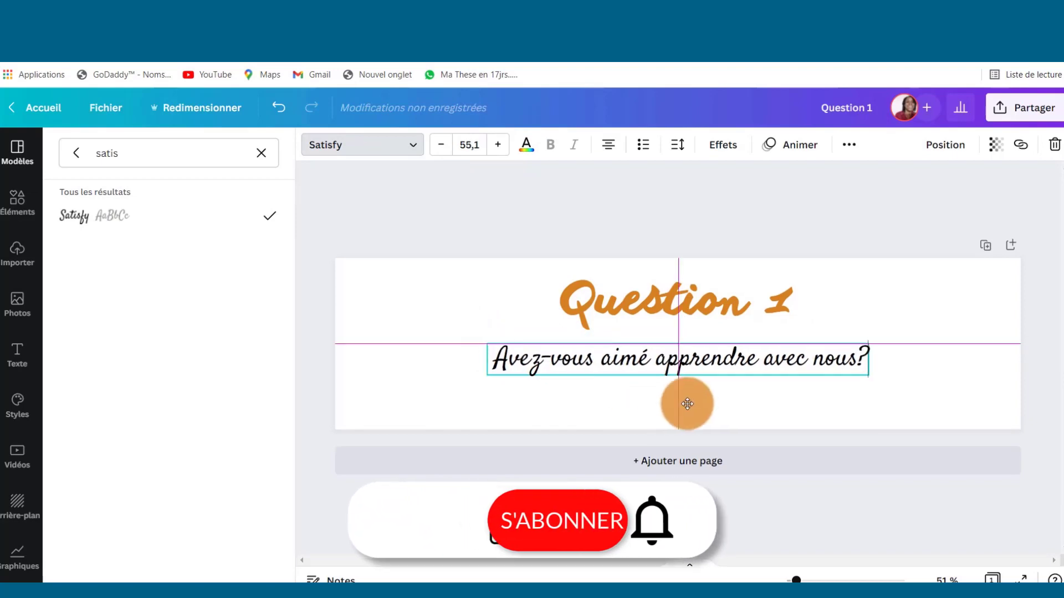
# Add a second page titled "Question 2" and place a copy of the first page's question text on it.
pyautogui.click(682, 461)
pyautogui.hotkey('ctrl', 'v')
pyautogui.click(788, 364)
pyautogui.press('BackSpace')
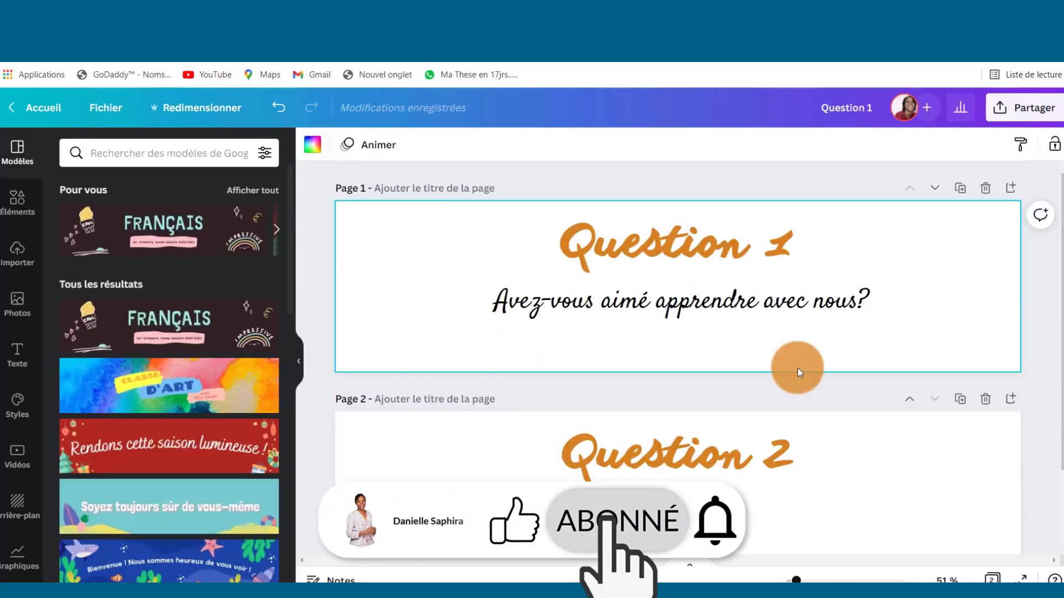
pyautogui.click(209, 435)
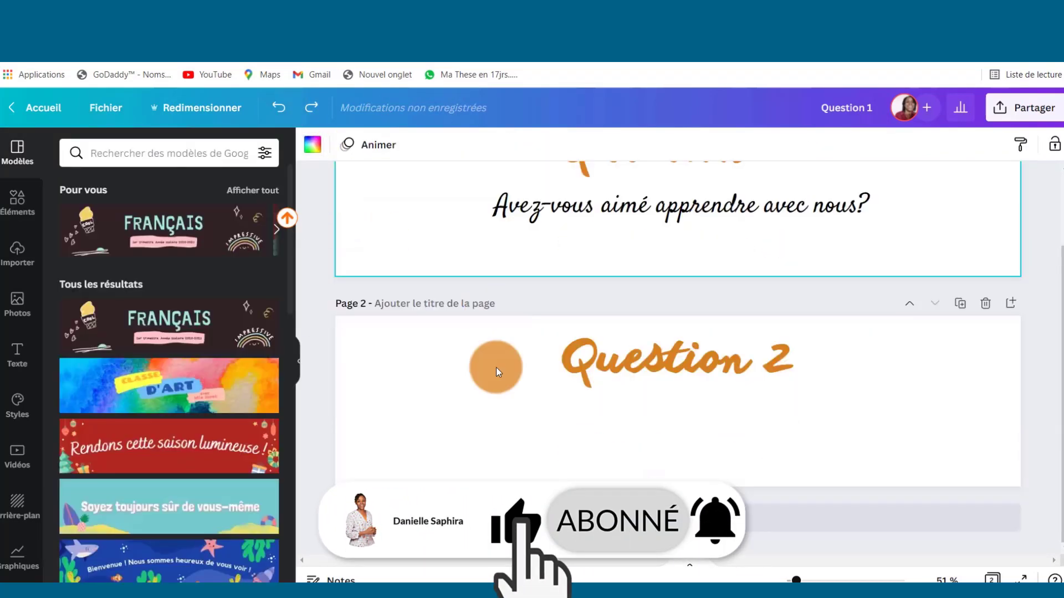
pyautogui.click(618, 424)
pyautogui.write('Avez-vous aimé apprendre avec nous?')
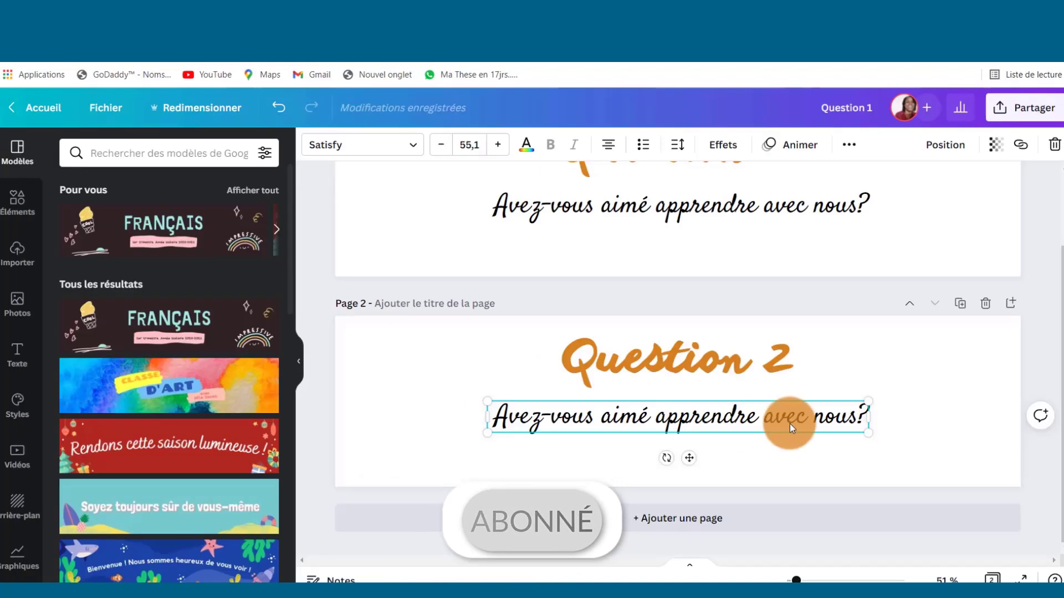
# Replace the question text on page 2 with "Les informations contenues dans le cours étaient facilement compréhensibles?".
pyautogui.click(856, 414)
pyautogui.press('BackSpace')
pyautogui.press('BackSpace')
pyautogui.press('BackSpace')
pyautogui.press('BackSpace')
pyautogui.press('BackSpace')
pyautogui.press('BackSpace')
pyautogui.press('BackSpace')
pyautogui.press('BackSpace')
pyautogui.press('BackSpace')
pyautogui.press('BackSpace')
pyautogui.press('BackSpace')
pyautogui.press('BackSpace')
pyautogui.press('BackSpace')
pyautogui.press('BackSpace')
pyautogui.press('BackSpace')
pyautogui.press('BackSpace')
pyautogui.press('BackSpace')
pyautogui.press('BackSpace')
pyautogui.press('BackSpace')
pyautogui.press('BackSpace')
pyautogui.write('2.Les informations contenues dans le cours étaient facilement compréhensibles')
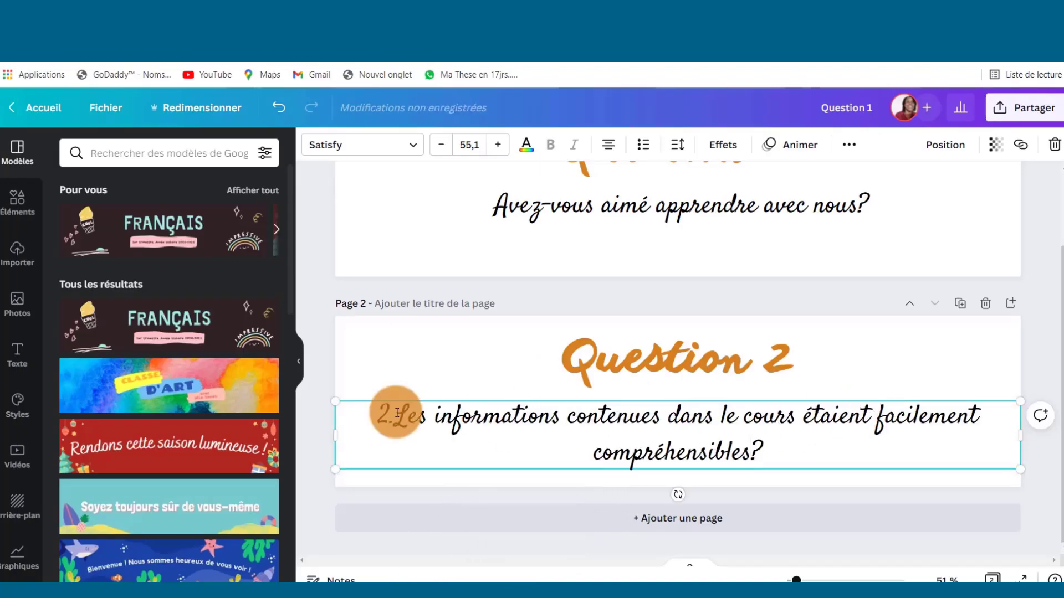
pyautogui.click(395, 414)
pyautogui.press('BackSpace')
pyautogui.press('BackSpace')
# Add a third page, copy page 2's question text and title onto it, and change the title to "Question 3".
pyautogui.click(626, 518)
pyautogui.click(626, 435)
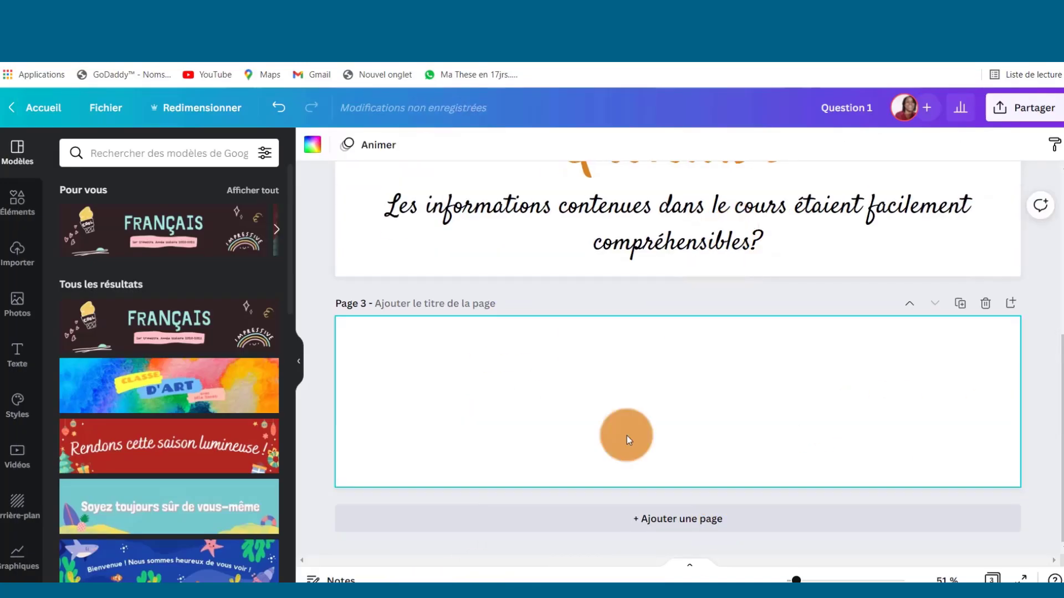
pyautogui.write('Les informations contenues dans le cours étaient facilement compréhensibles?')
pyautogui.scroll(1, 677, 333)
pyautogui.click(677, 220)
pyautogui.write('Question 2')
pyautogui.click(788, 432)
pyautogui.press('BackSpace')
pyautogui.write('3')
# Delete the copied question wording on page 3, keeping only the question mark.
pyautogui.click(749, 520)
pyautogui.press('BackSpace')
pyautogui.press('BackSpace')
pyautogui.press('BackSpace')
pyautogui.press('BackSpace')
pyautogui.press('BackSpace')
pyautogui.press('BackSpace')
pyautogui.press('BackSpace')
pyautogui.press('BackSpace')
pyautogui.press('BackSpace')
pyautogui.press('BackSpace')
pyautogui.press('BackSpace')
pyautogui.press('BackSpace')
pyautogui.press('BackSpace')
pyautogui.press('BackSpace')
pyautogui.press('BackSpace')
pyautogui.press('BackSpace')
pyautogui.press('BackSpace')
pyautogui.press('BackSpace')
pyautogui.press('BackSpace')
pyautogui.press('BackSpace')
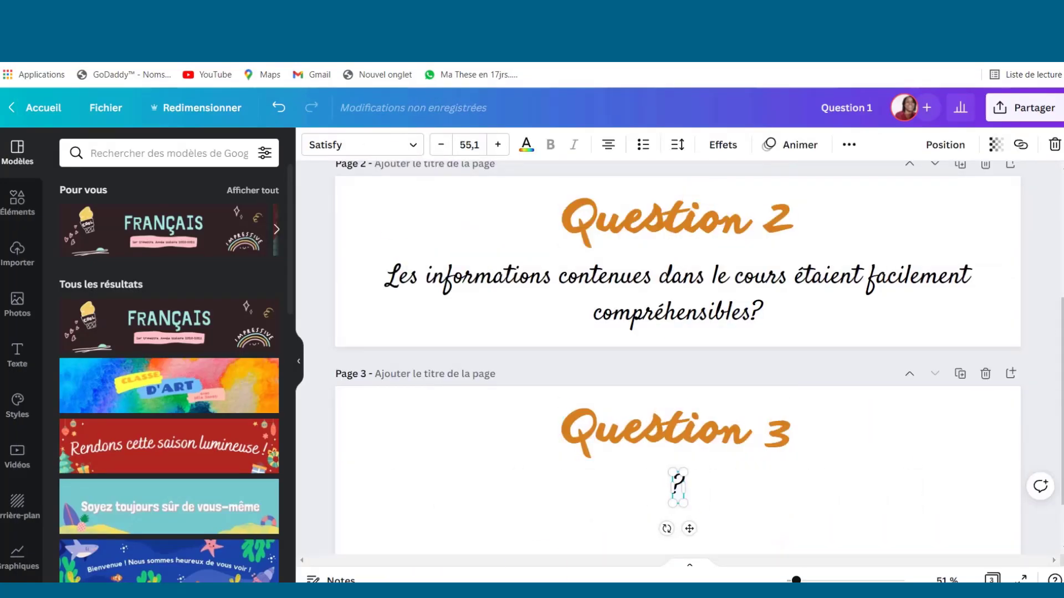
# Copy the third question's text from Google Forms and paste it into page 3's question text in Canva.
pyautogui.hotkey('alt', 'Tab')
pyautogui.scroll(-3, 566, 378)
pyautogui.click(566, 378)
pyautogui.hotkey('ctrl', 'c')
pyautogui.hotkey('alt', 'Tab')
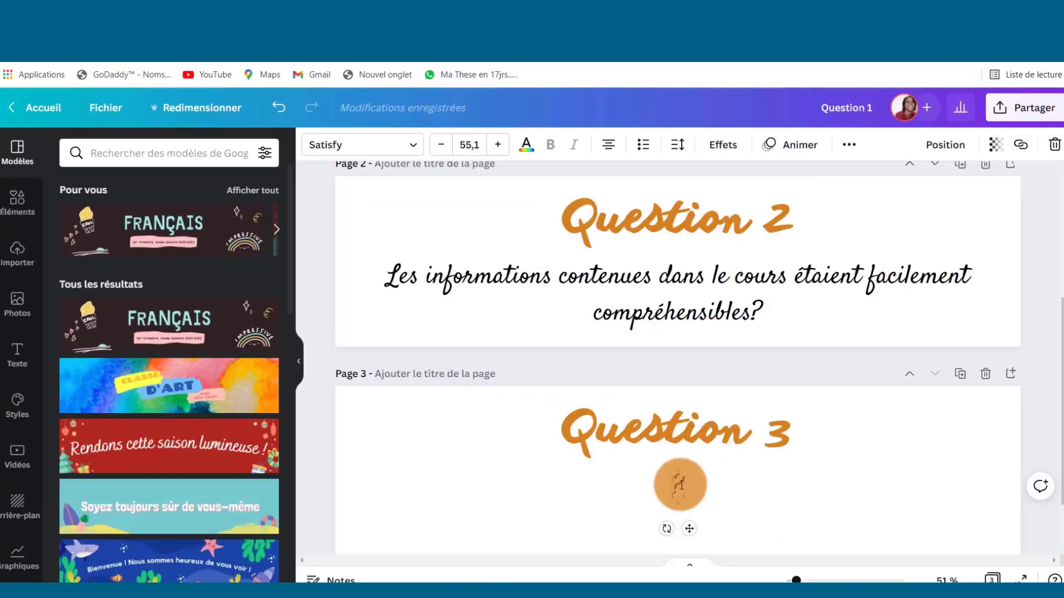
pyautogui.click(680, 484)
pyautogui.hotkey('ctrl', 'v')
# Edit page 3's question to read "Dans l'ensemble ce cours a répondu à vos attentes?" and move it slightly lower.
pyautogui.click(840, 485)
pyautogui.press('BackSpace')
pyautogui.press('BackSpace')
pyautogui.press('BackSpace')
pyautogui.write('vos')
pyautogui.click(451, 490)
pyautogui.press('BackSpace')
pyautogui.press('BackSpace')
pyautogui.press('BackSpace')
pyautogui.moveTo(689, 526); pyautogui.dragTo(689, 543)
# Add a fourth page, copy page 3's title and question text onto it, and change the title to "Question 4".
pyautogui.scroll(-2, 690, 540)
pyautogui.click(697, 519)
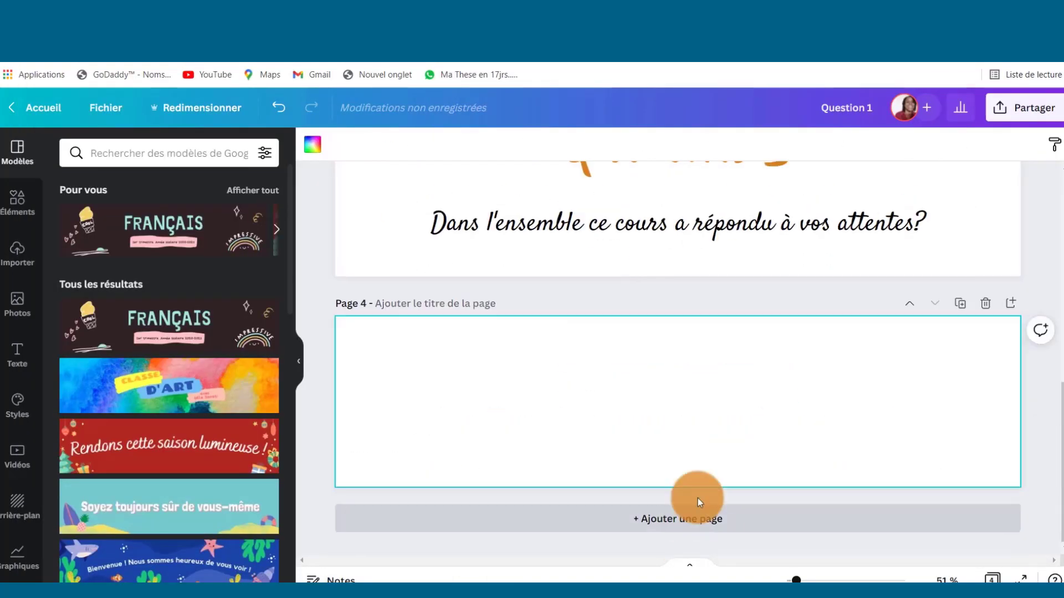
pyautogui.click(677, 168)
pyautogui.hotkey('ctrl', 'c')
pyautogui.hotkey('ctrl', 'v')
pyautogui.click(787, 366)
pyautogui.press('BackSpace')
pyautogui.write('4')
pyautogui.click(622, 414)
pyautogui.hotkey('ctrl', 'v')
# Check the fourth question in Google Forms, reword page 4's question as "Recommanderez vous ce cours?", and move it slightly up.
pyautogui.click(433, 596)
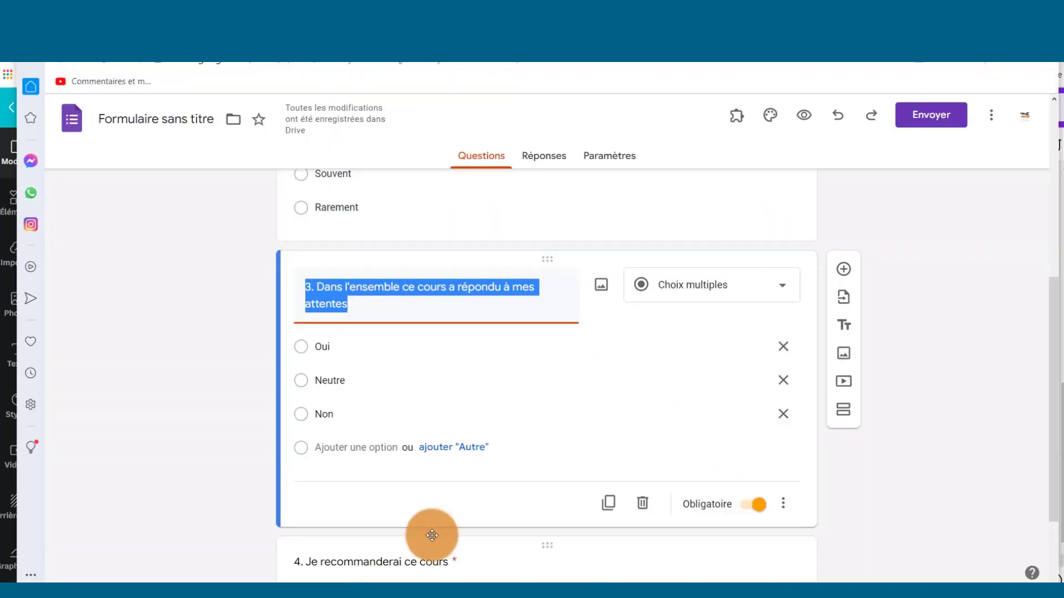
pyautogui.scroll(-2, 432, 536)
pyautogui.click(422, 596)
pyautogui.click(912, 436)
pyautogui.press('BackSpace')
pyautogui.press('BackSpace')
pyautogui.press('BackSpace')
pyautogui.press('BackSpace')
pyautogui.press('BackSpace')
pyautogui.press('BackSpace')
pyautogui.press('BackSpace')
pyautogui.press('BackSpace')
pyautogui.press('BackSpace')
pyautogui.hotkey('shift', 'Home')
pyautogui.write('Recommanderez vous ce cours')
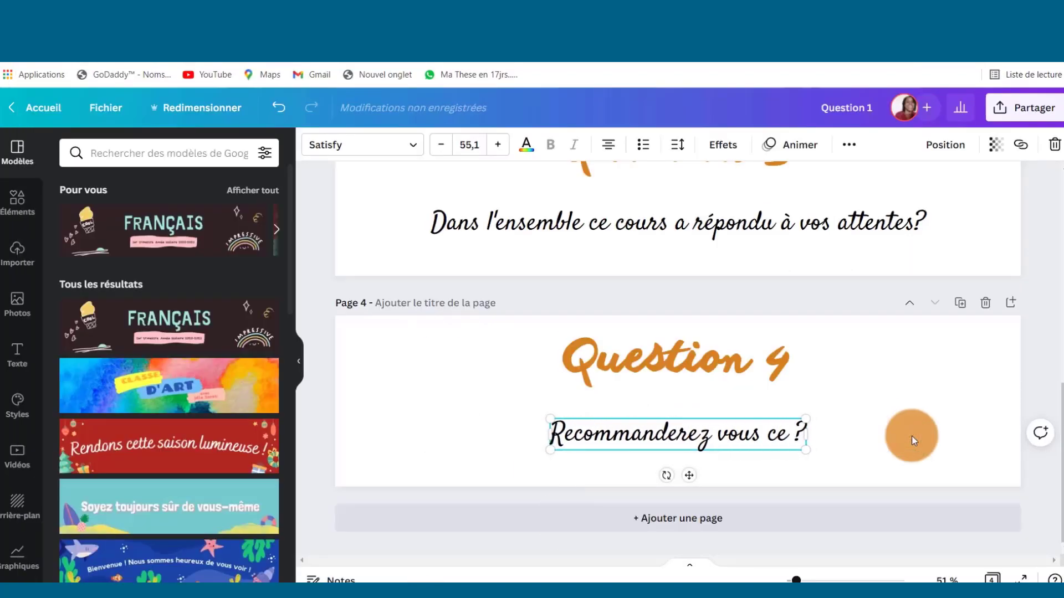
pyautogui.moveTo(691, 473); pyautogui.dragTo(690, 468)
pyautogui.scroll(1, 688, 465)
pyautogui.scroll(-1, 687, 464)
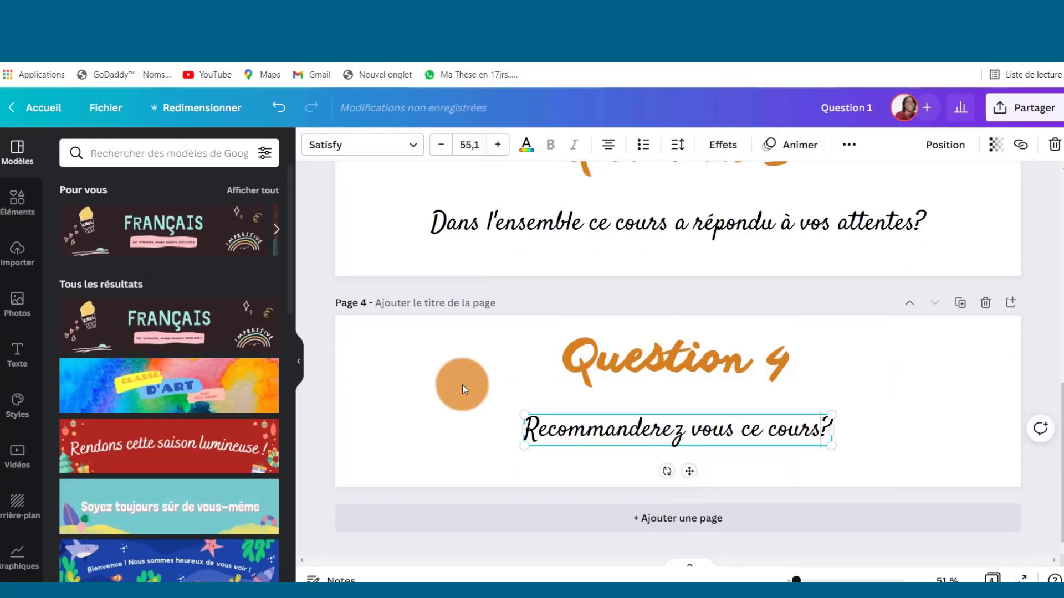
# Set page 4's background to light grey, apply the colour to all pages, and review them.
pyautogui.click(462, 386)
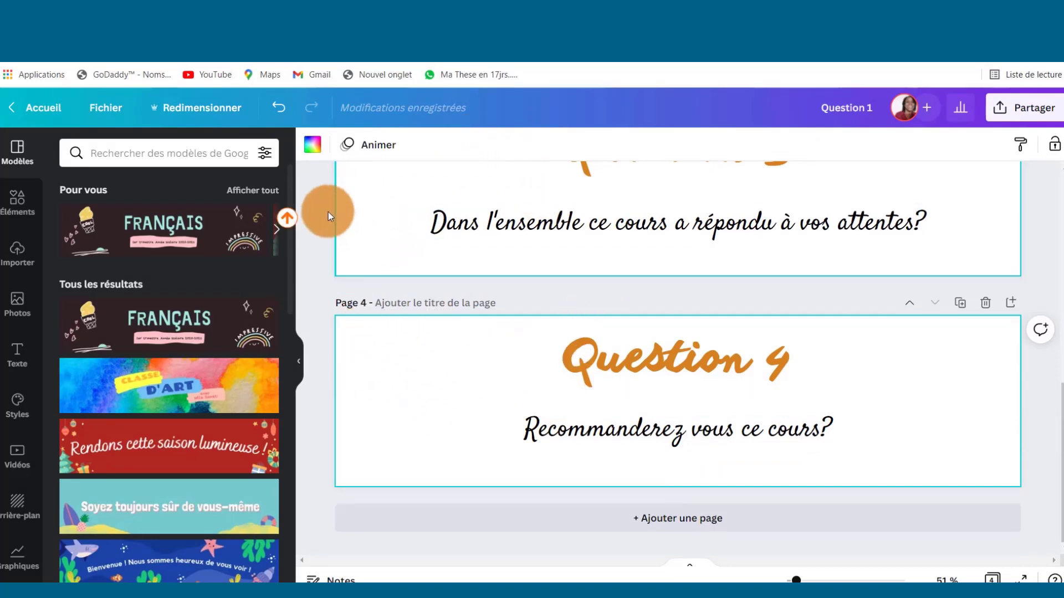
pyautogui.click(312, 150)
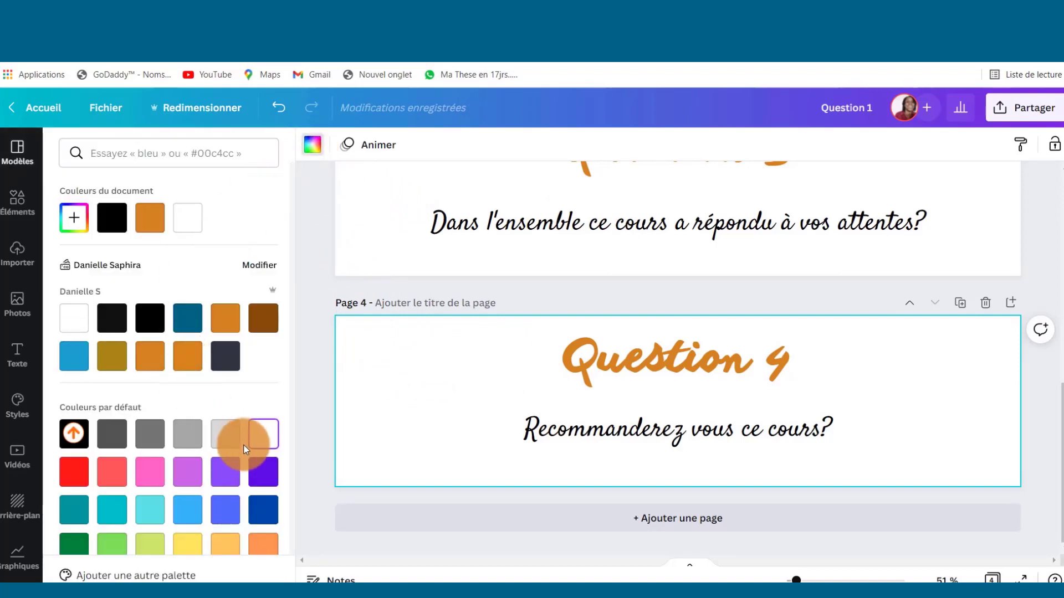
pyautogui.click(227, 437)
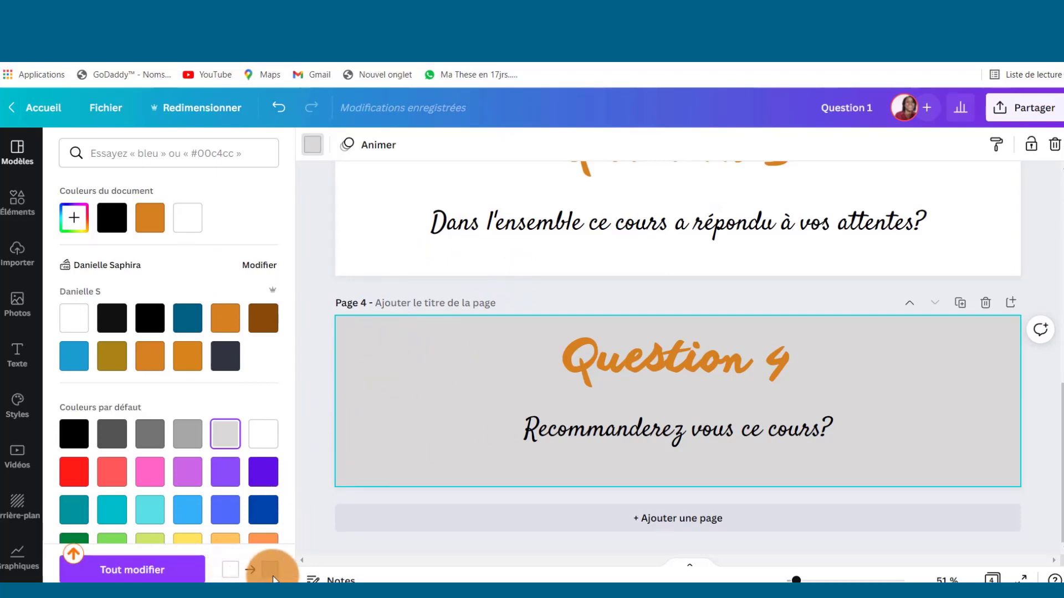
pyautogui.click(176, 571)
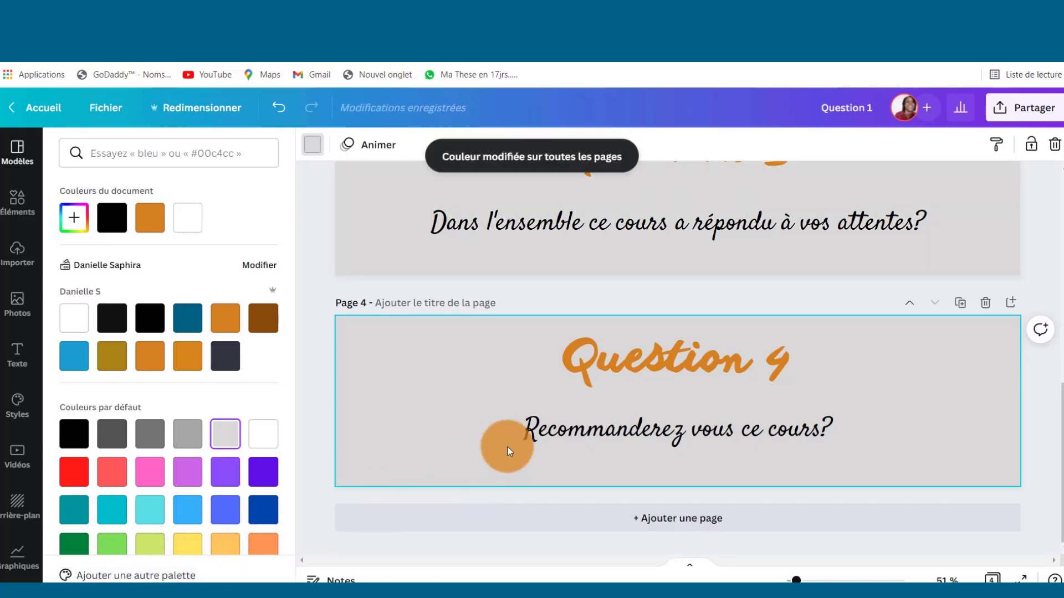
pyautogui.scroll(1, 513, 442)
pyautogui.scroll(8, 517, 436)
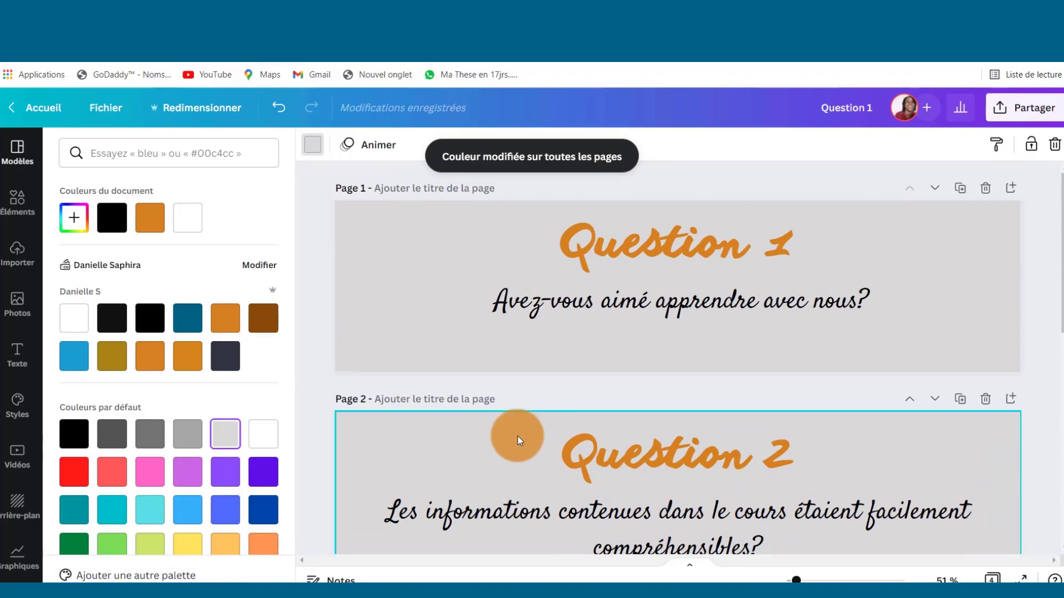
pyautogui.scroll(-8, 518, 437)
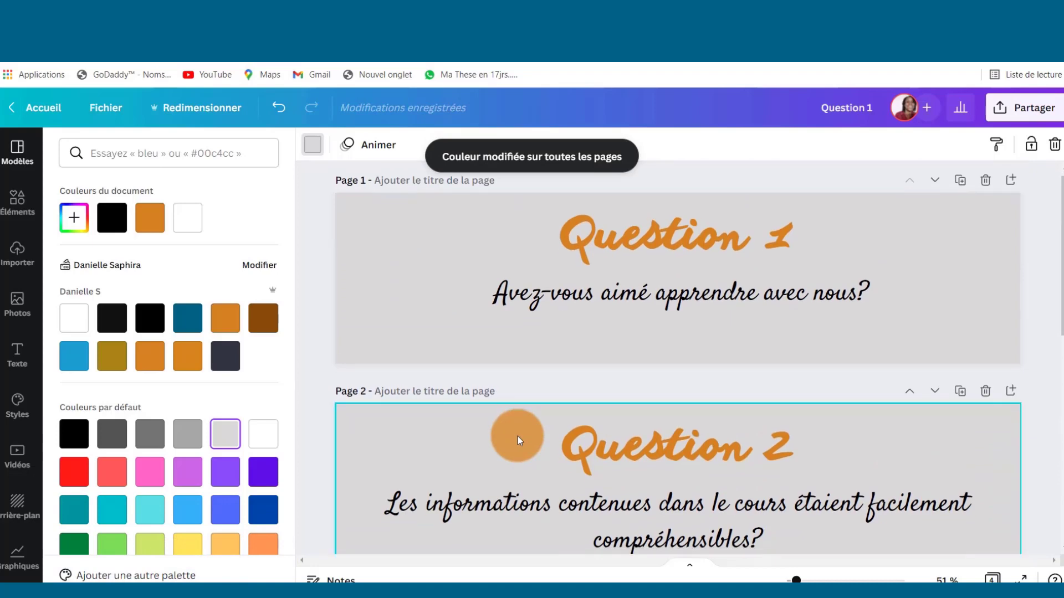
pyautogui.scroll(8, 517, 437)
pyautogui.click(557, 308)
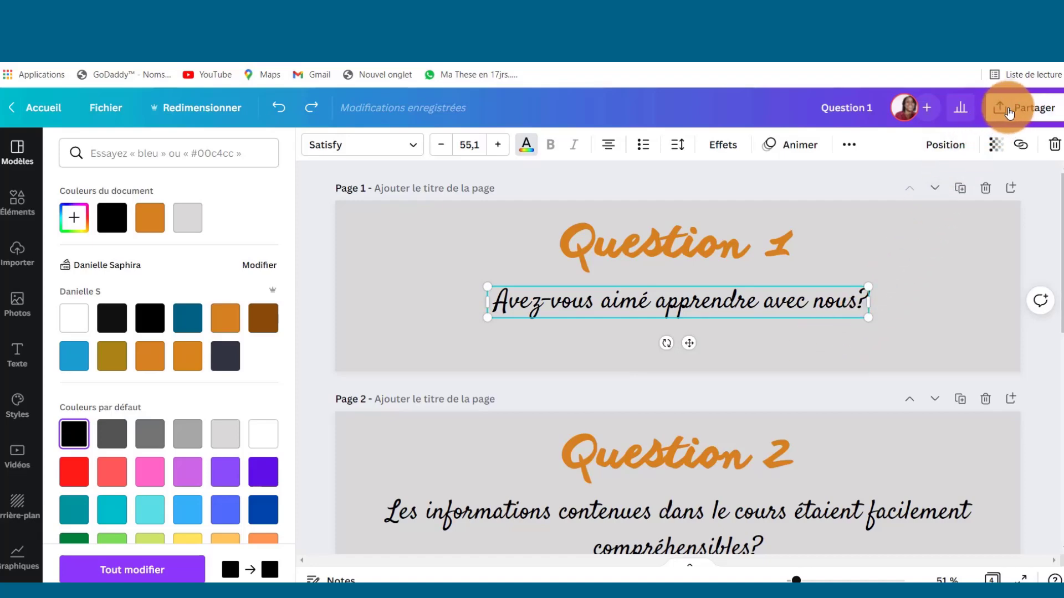
# Download only page 1 of the design as a PNG file.
pyautogui.click(1009, 114)
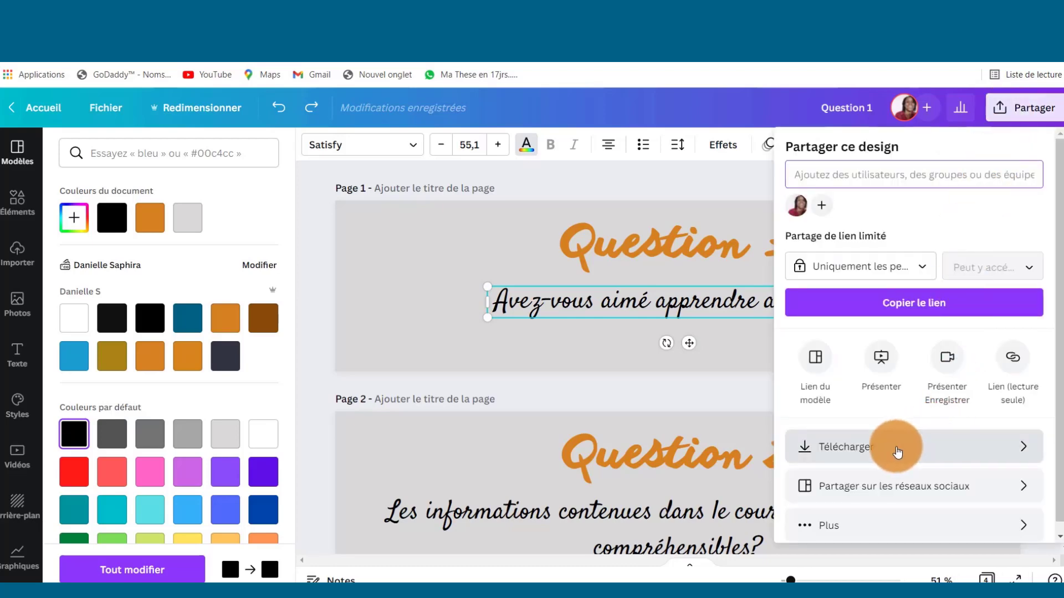
pyautogui.click(898, 451)
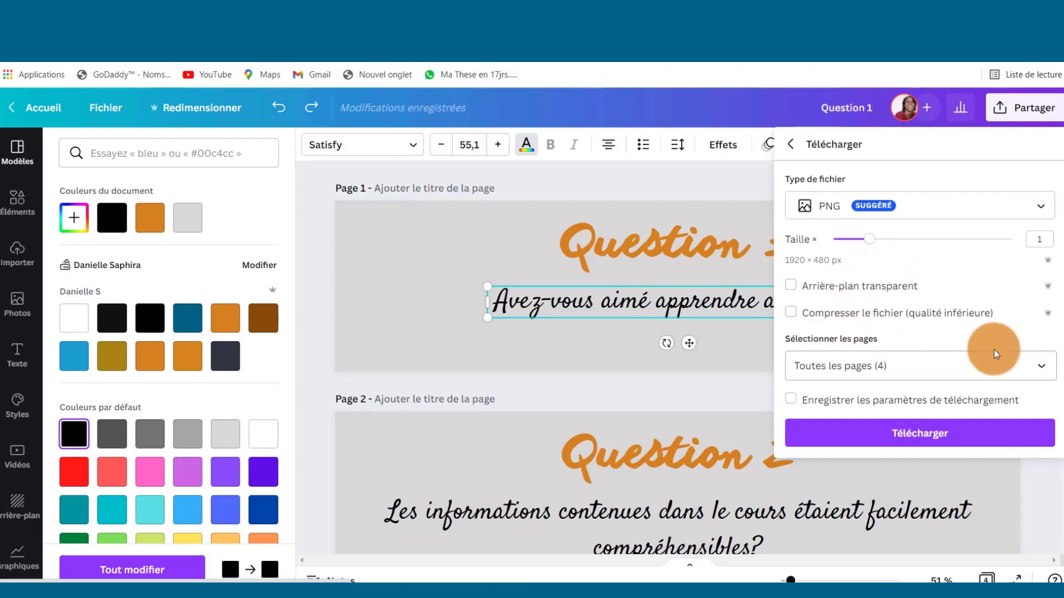
pyautogui.click(1047, 366)
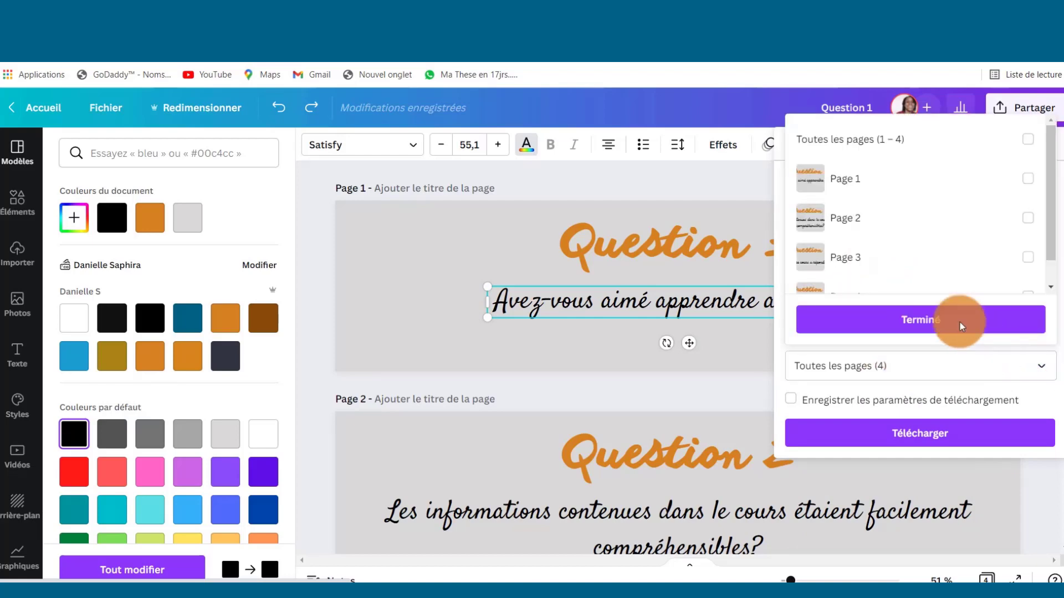
pyautogui.click(855, 177)
pyautogui.click(928, 317)
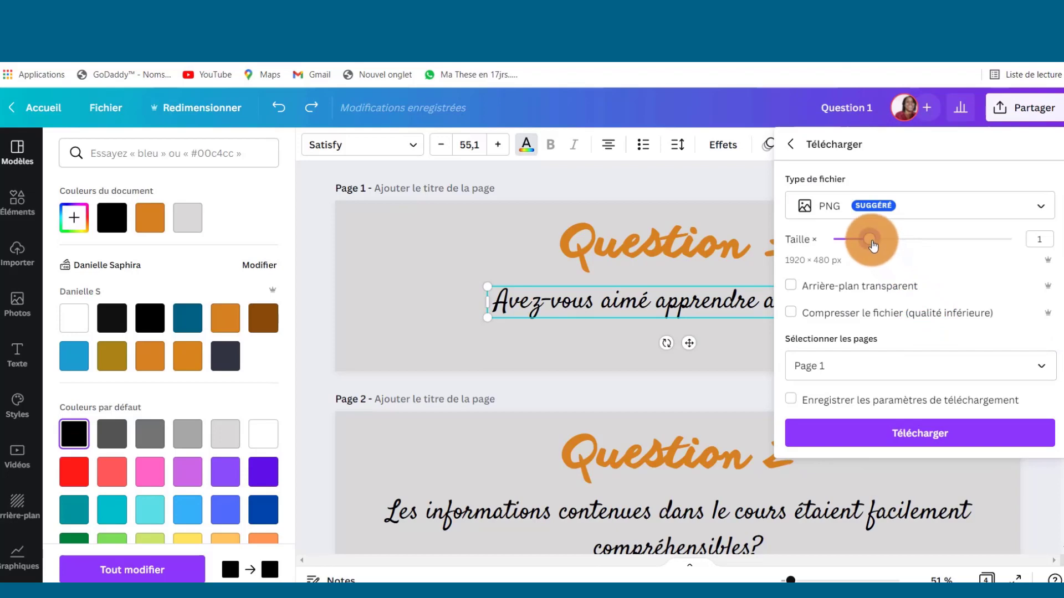
pyautogui.moveTo(877, 245); pyautogui.dragTo(940, 239)
pyautogui.click(925, 437)
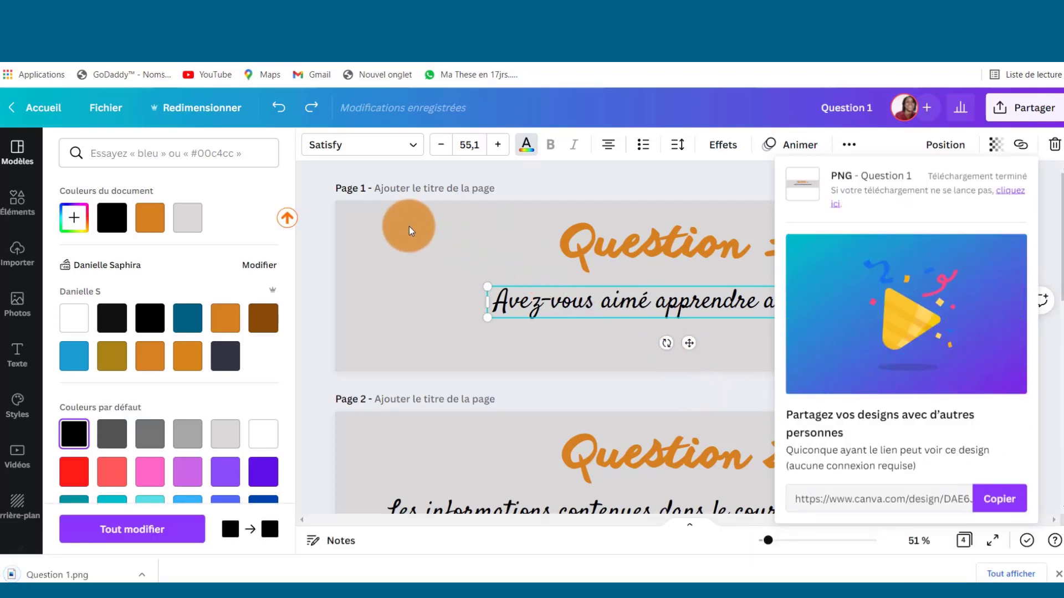
pyautogui.click(317, 271)
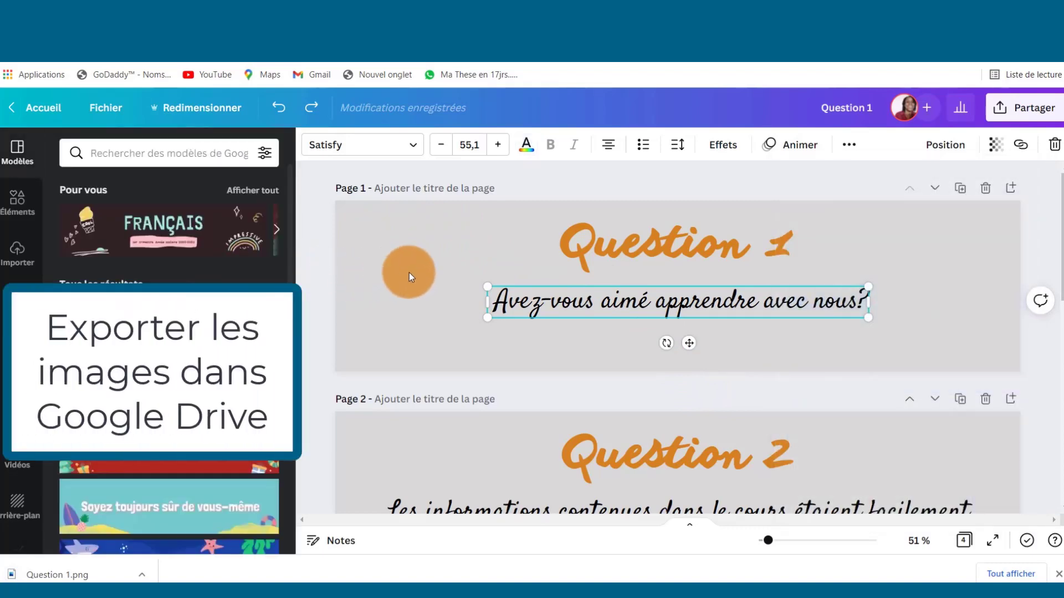
# Find the Google Drive integration among Canva's additional apps and open it.
pyautogui.scroll(-1, 438, 284)
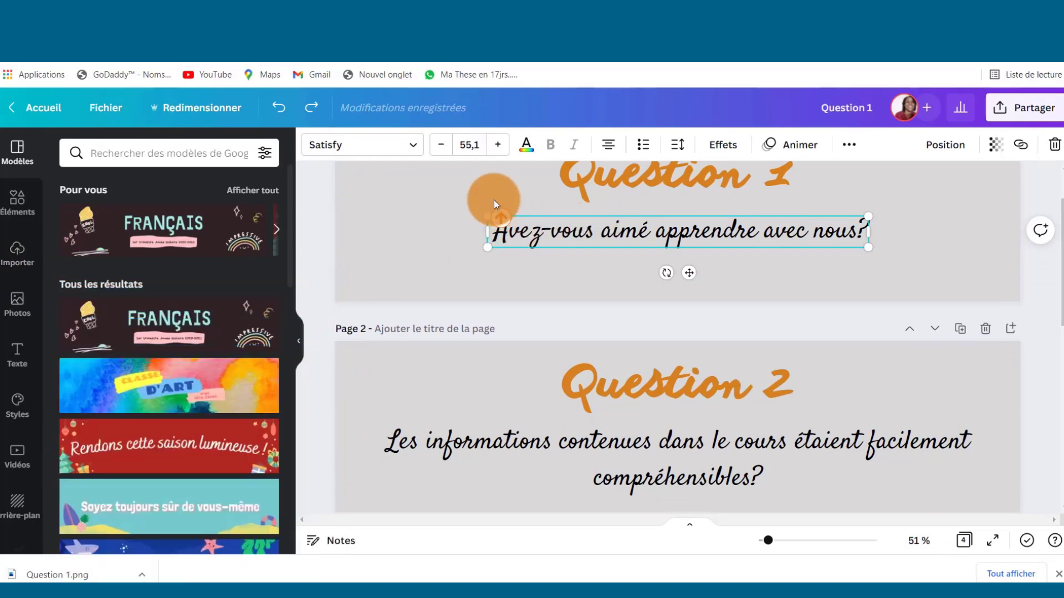
pyautogui.scroll(-6, 15, 376)
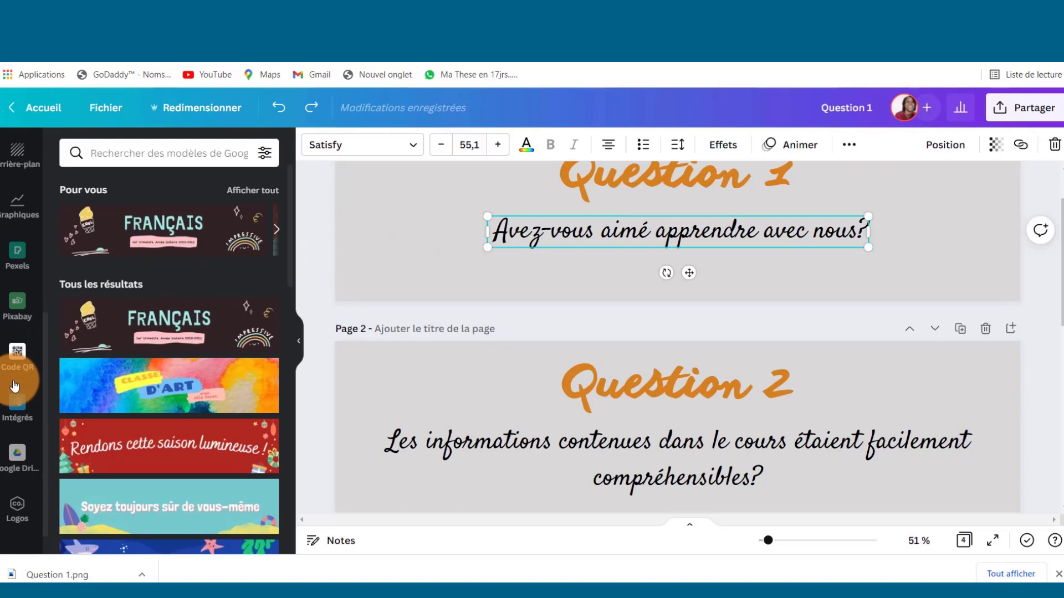
pyautogui.scroll(-1, 15, 386)
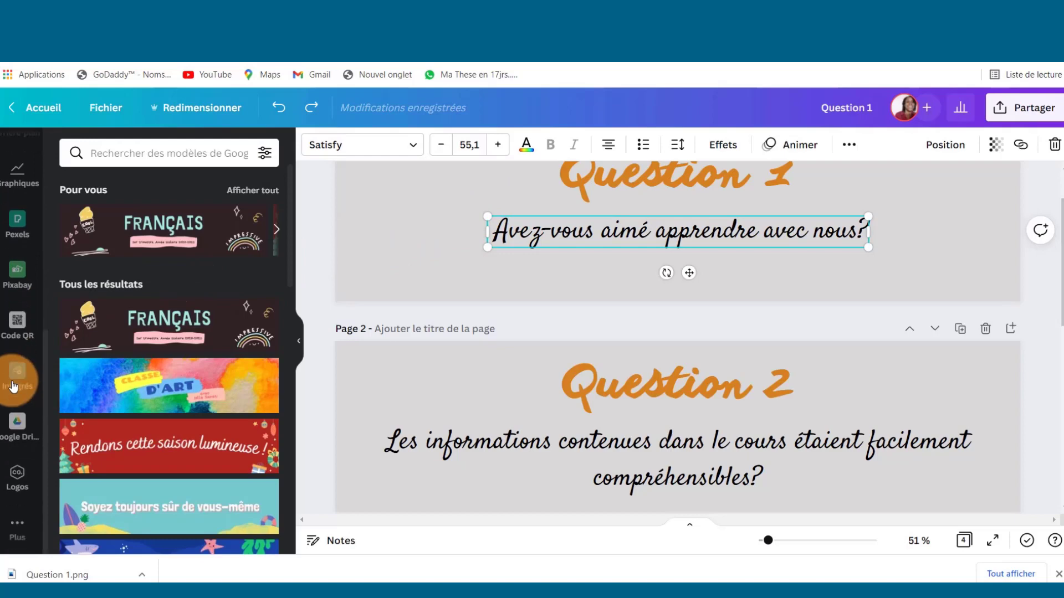
pyautogui.click(18, 525)
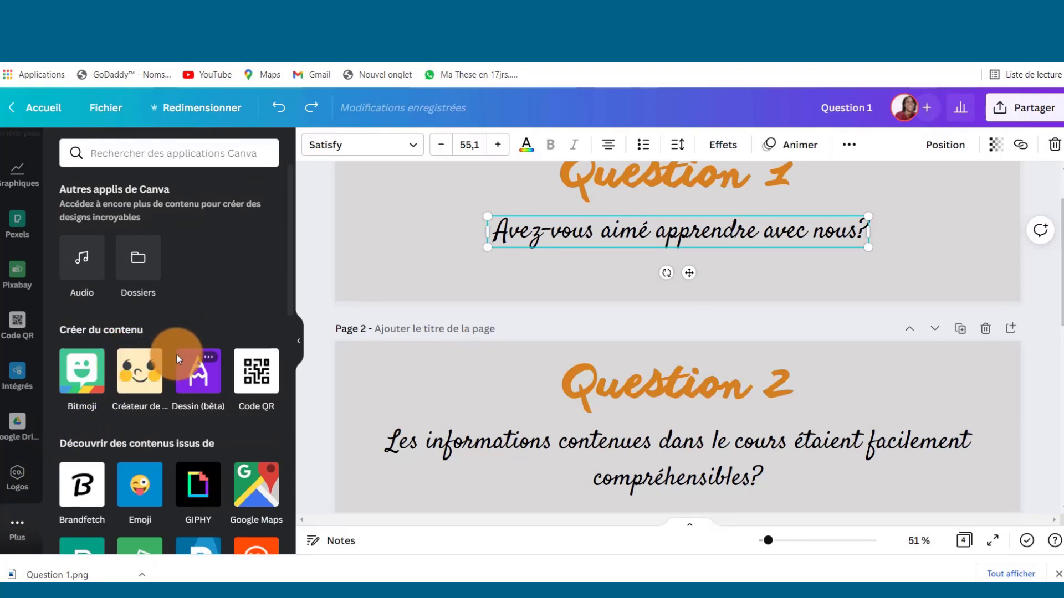
pyautogui.scroll(-5, 193, 294)
pyautogui.scroll(-5, 192, 291)
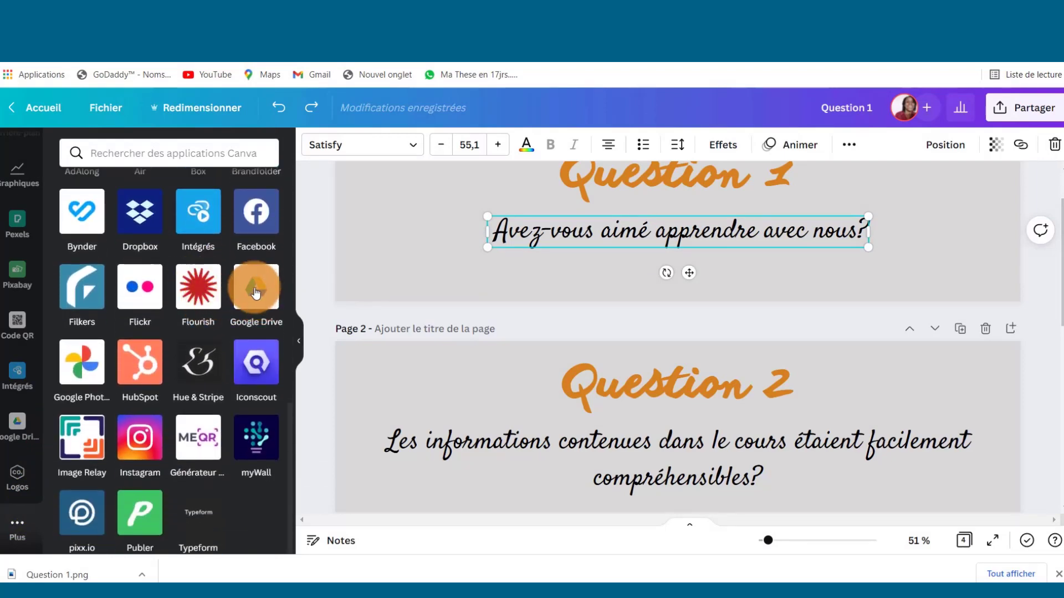
pyautogui.click(255, 292)
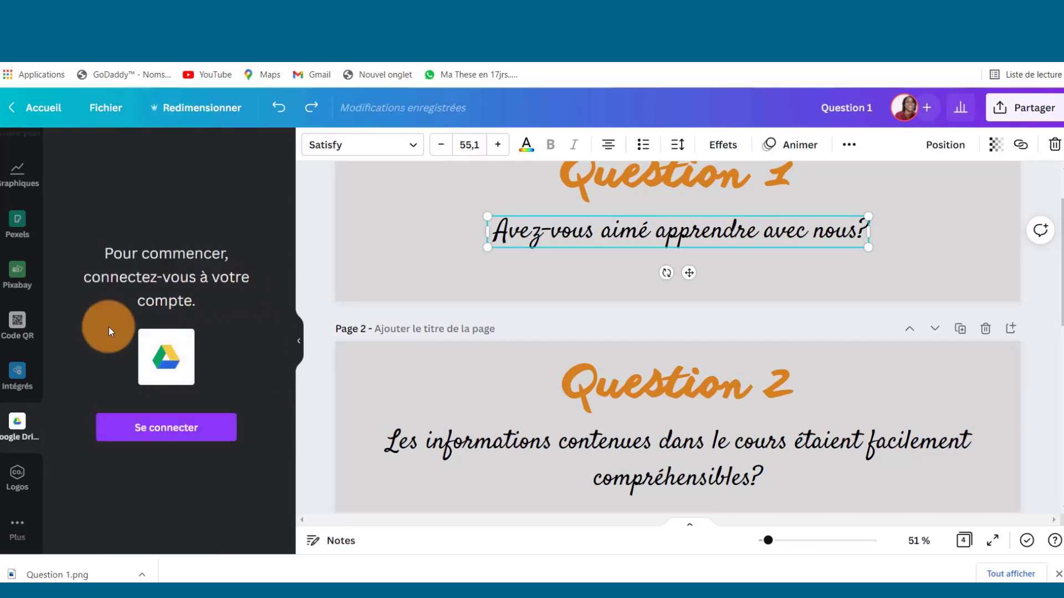
# Try to connect Google Drive to Canva by choosing the Google account and authorizing access.
pyautogui.click(184, 434)
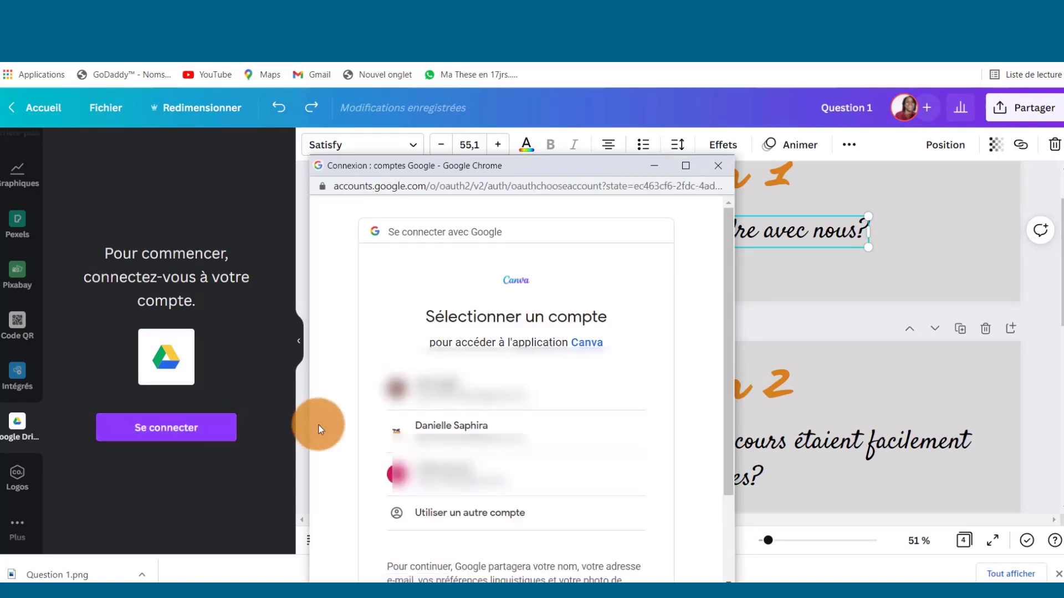
pyautogui.click(483, 427)
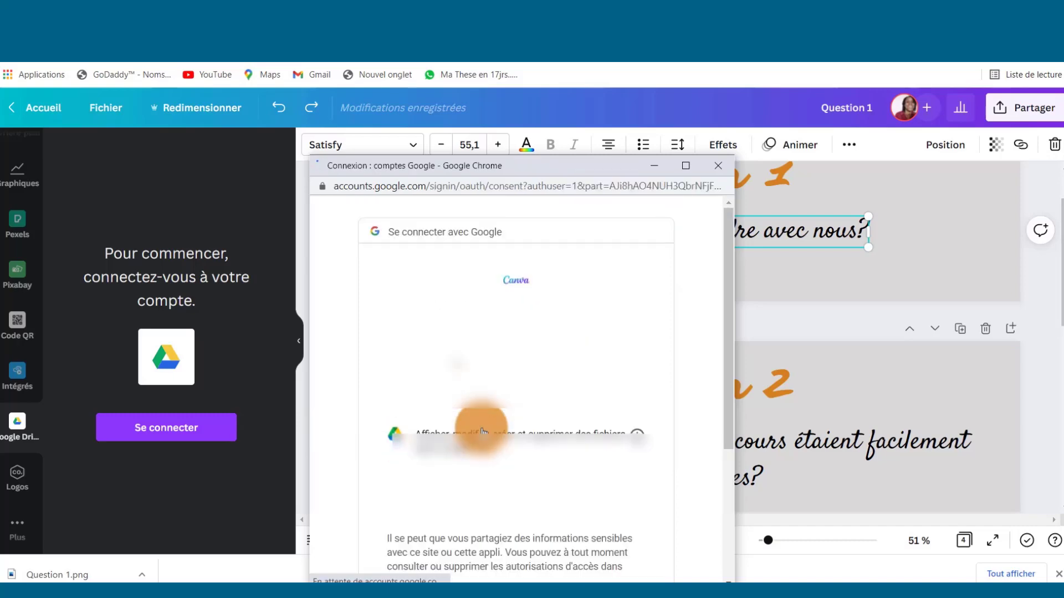
pyautogui.scroll(-5, 481, 428)
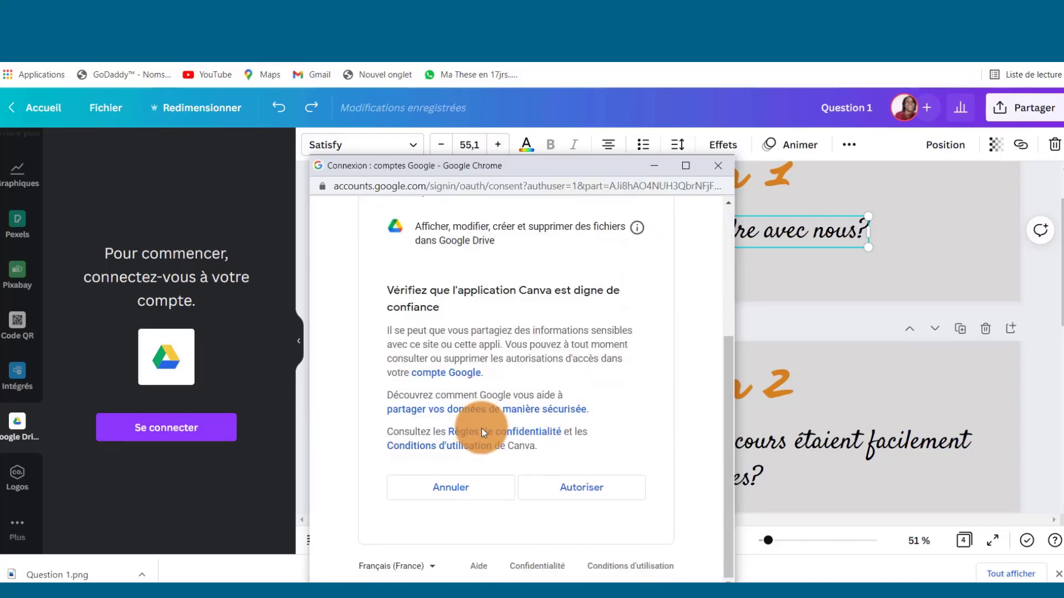
pyautogui.click(562, 488)
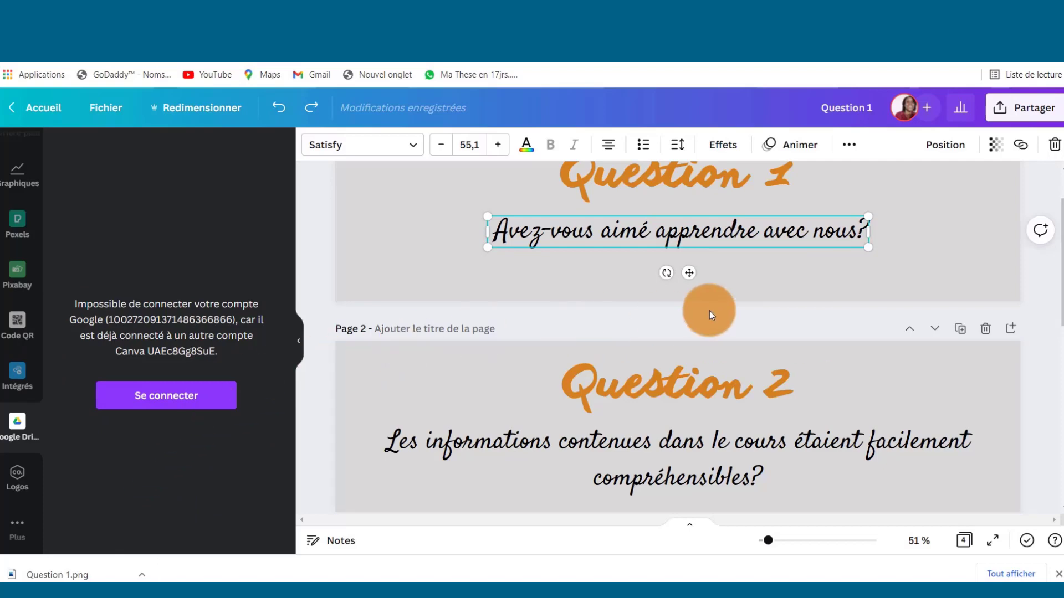
# Download only page 2 of the design as a PNG file.
pyautogui.click(1004, 110)
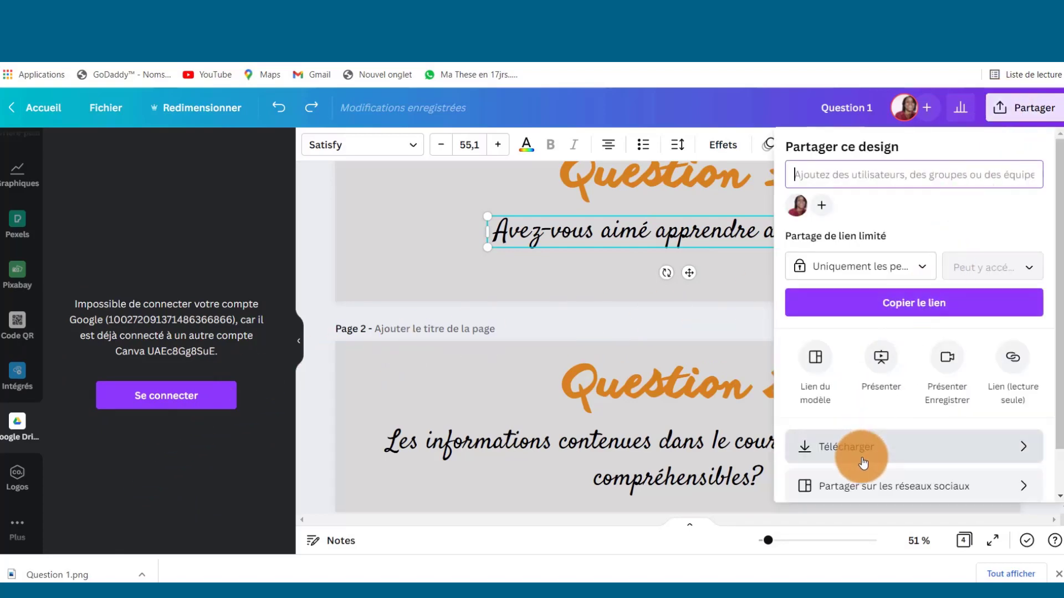
pyautogui.click(1002, 454)
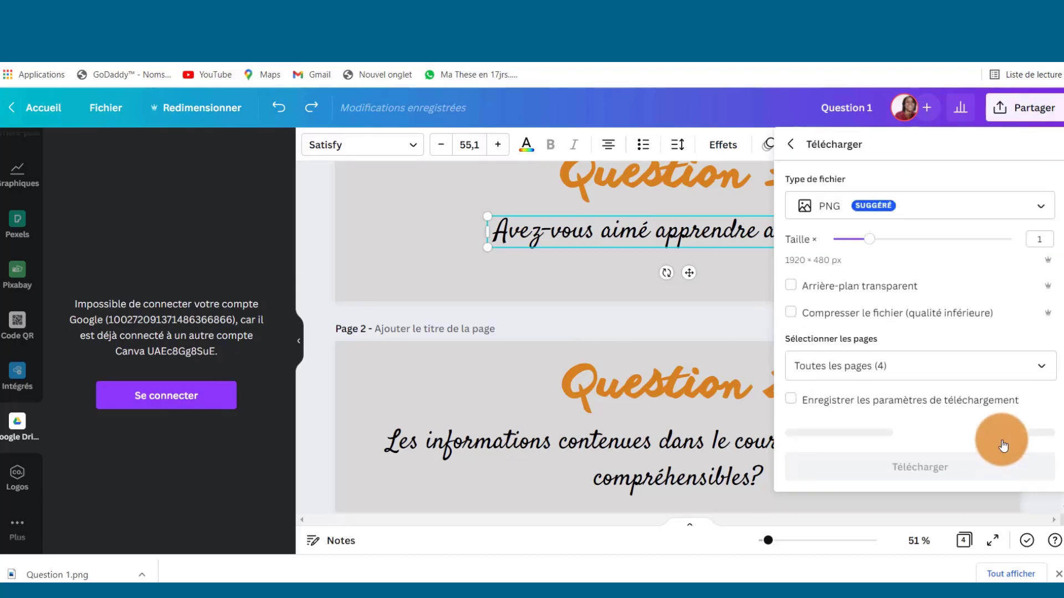
pyautogui.click(997, 368)
pyautogui.click(892, 243)
pyautogui.click(917, 319)
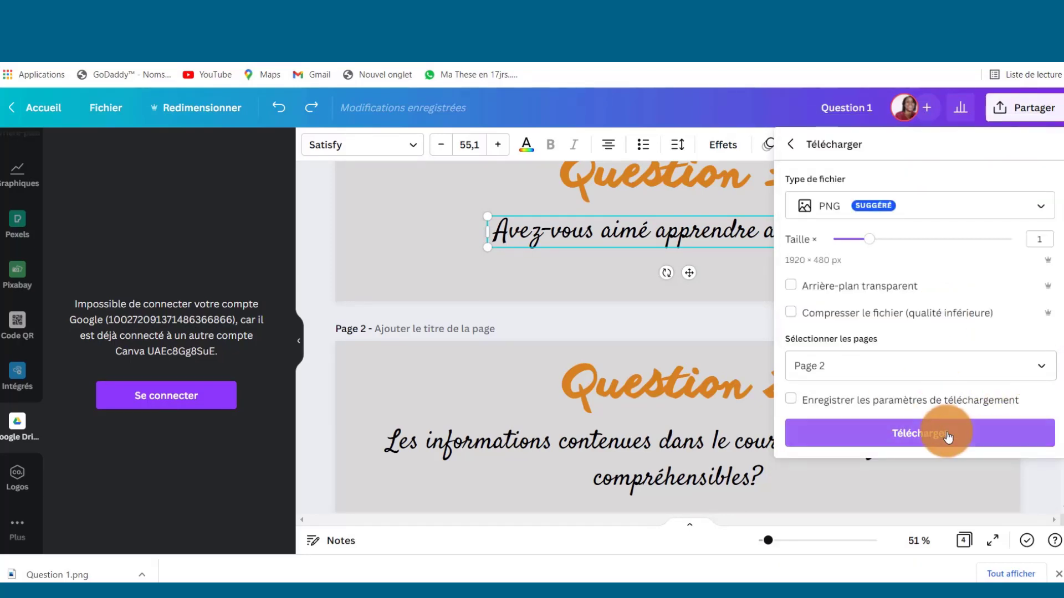
pyautogui.click(946, 434)
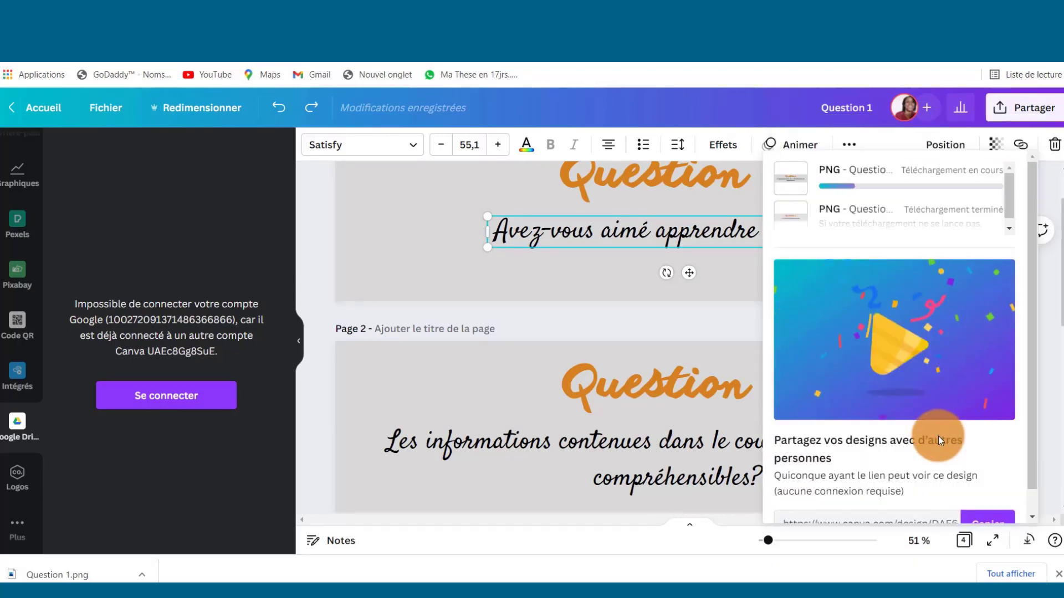
# Download only page 3 of the design as a PNG file.
pyautogui.click(1000, 113)
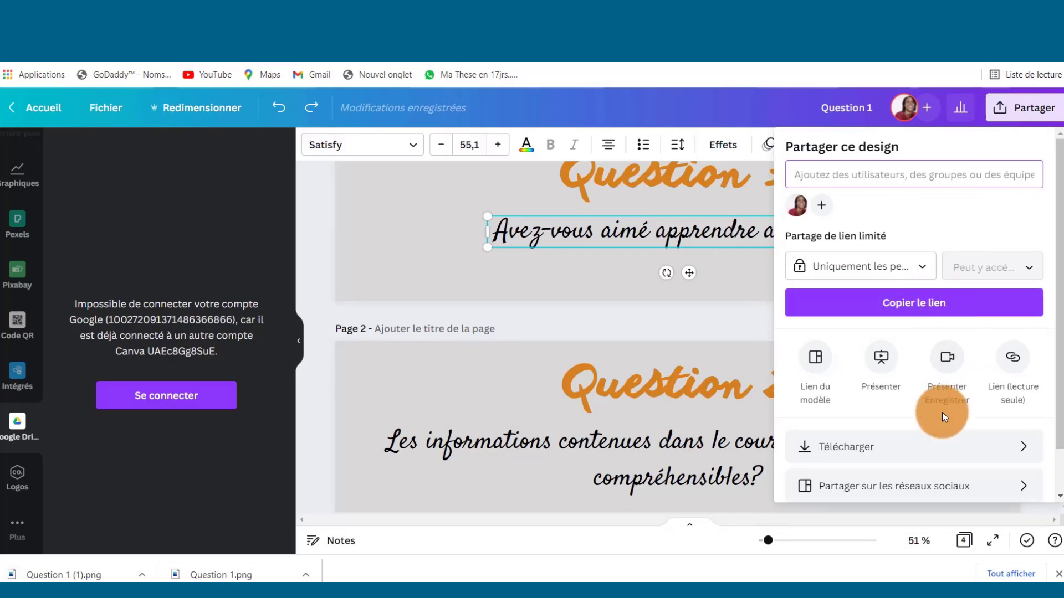
pyautogui.click(929, 453)
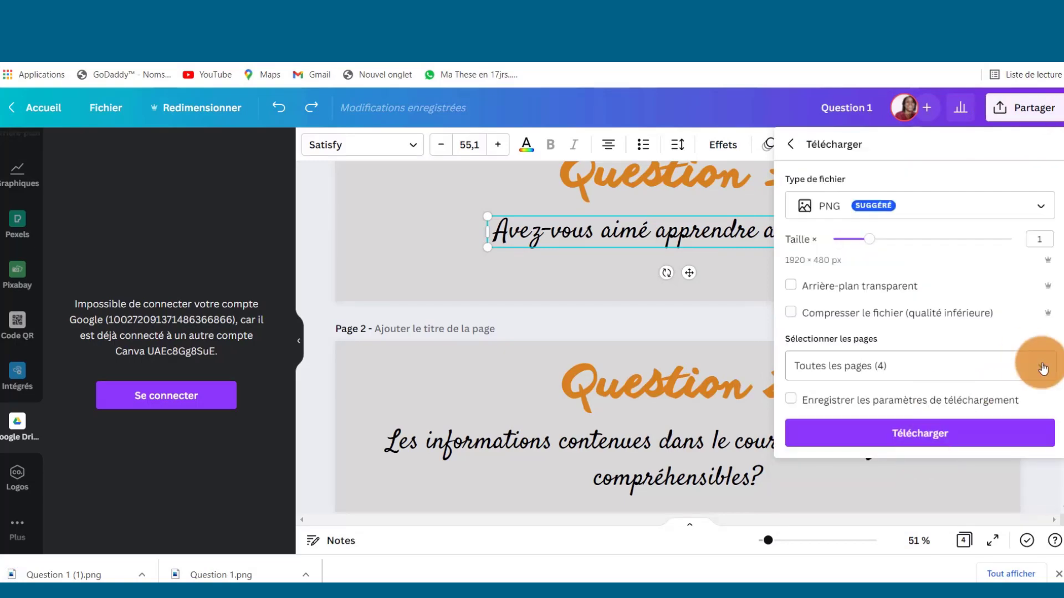
pyautogui.click(1041, 366)
pyautogui.click(928, 435)
pyautogui.click(740, 353)
# Download only page 4 of the design as a PNG file.
pyautogui.click(1024, 109)
pyautogui.click(914, 447)
pyautogui.click(897, 367)
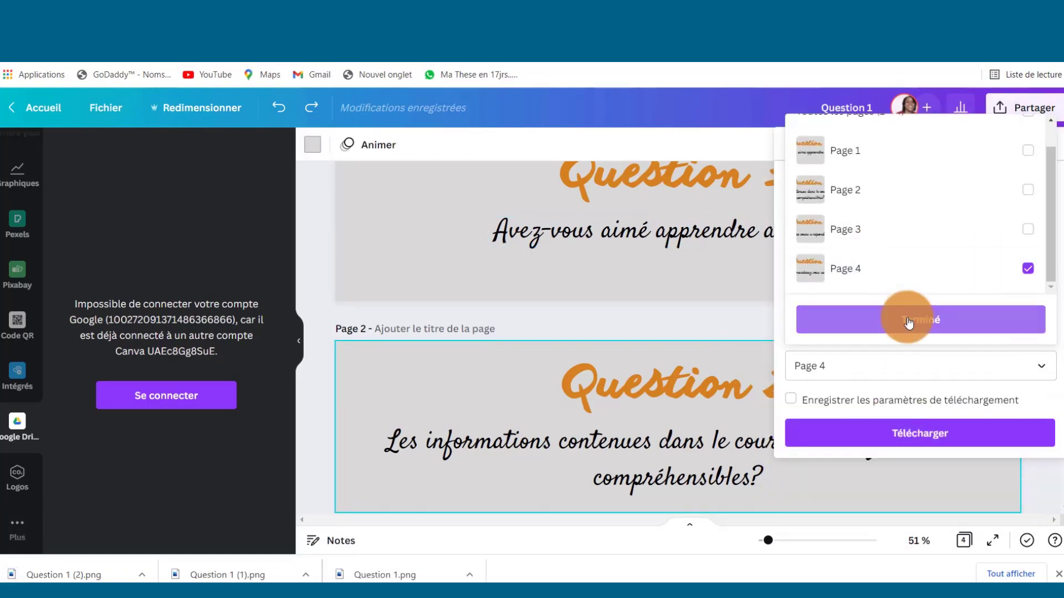
pyautogui.click(914, 315)
pyautogui.click(930, 433)
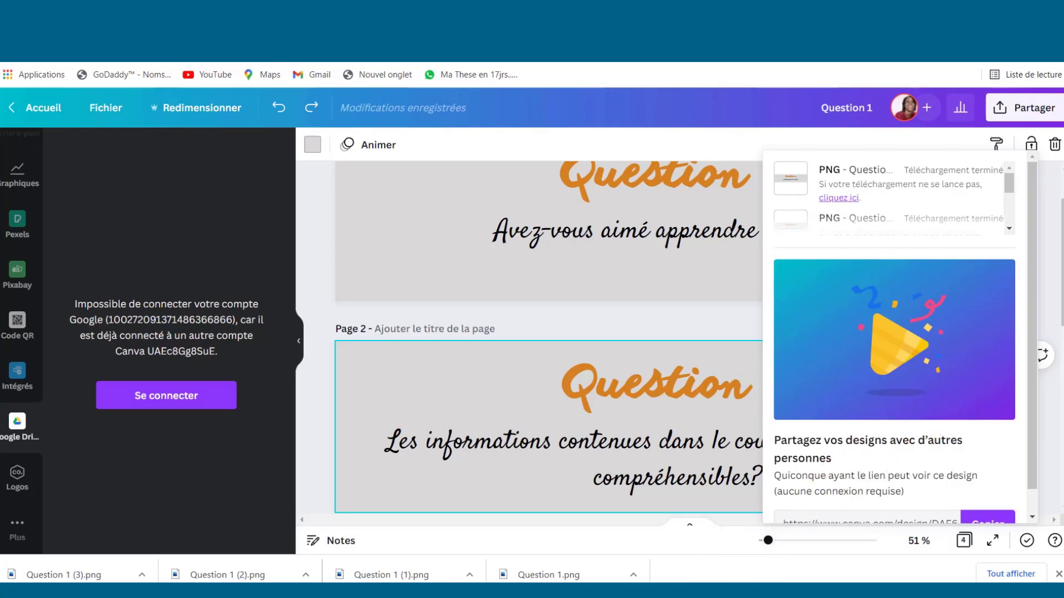
# Switch to the Google Forms questionnaire and start inserting an image into question 1.
pyautogui.hotkey('alt', 'Tab')
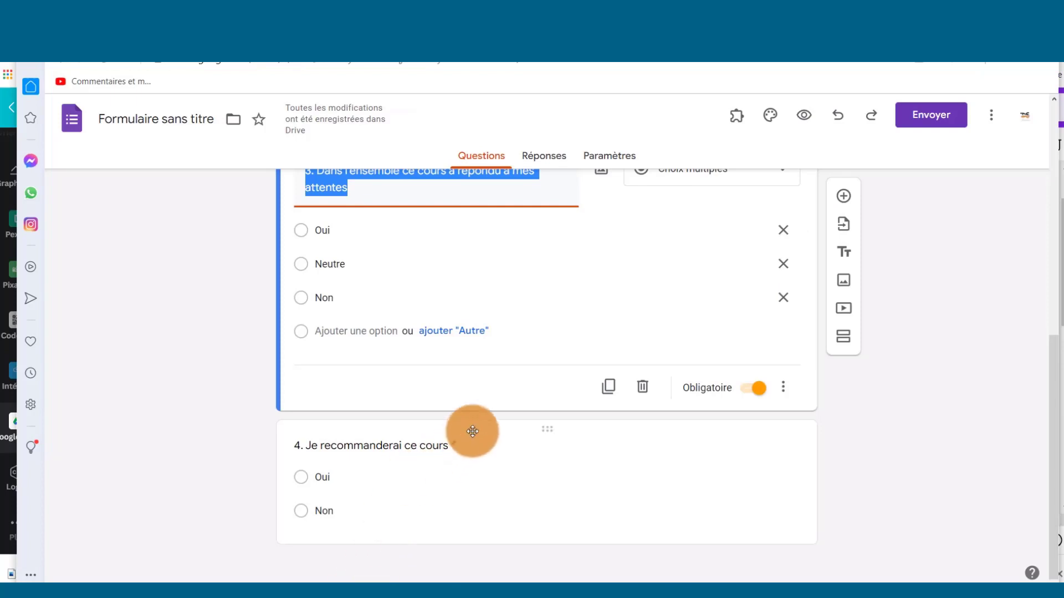
pyautogui.scroll(5, 473, 430)
pyautogui.scroll(2, 473, 430)
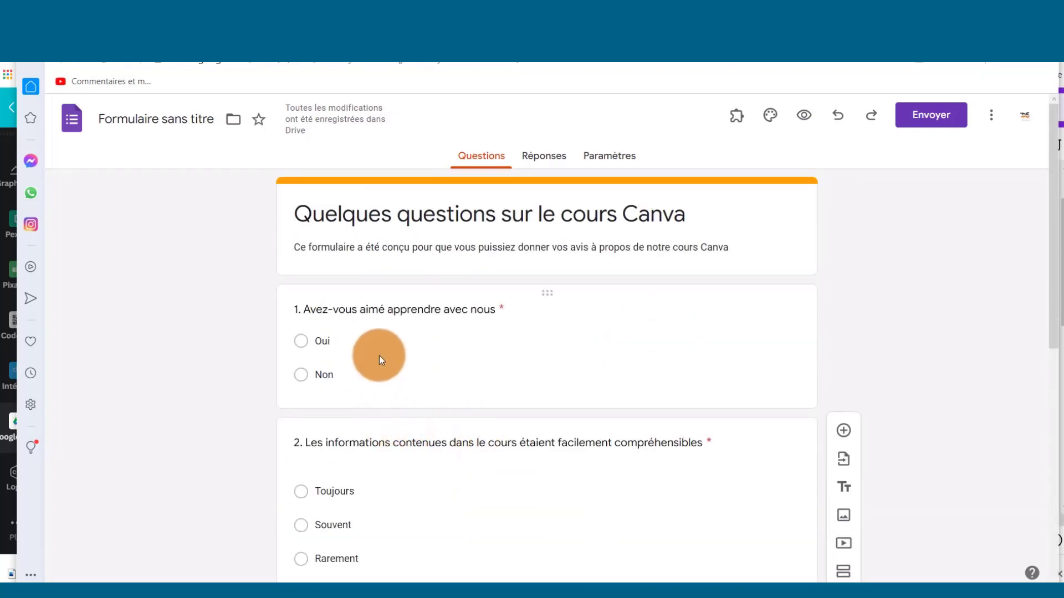
pyautogui.click(593, 328)
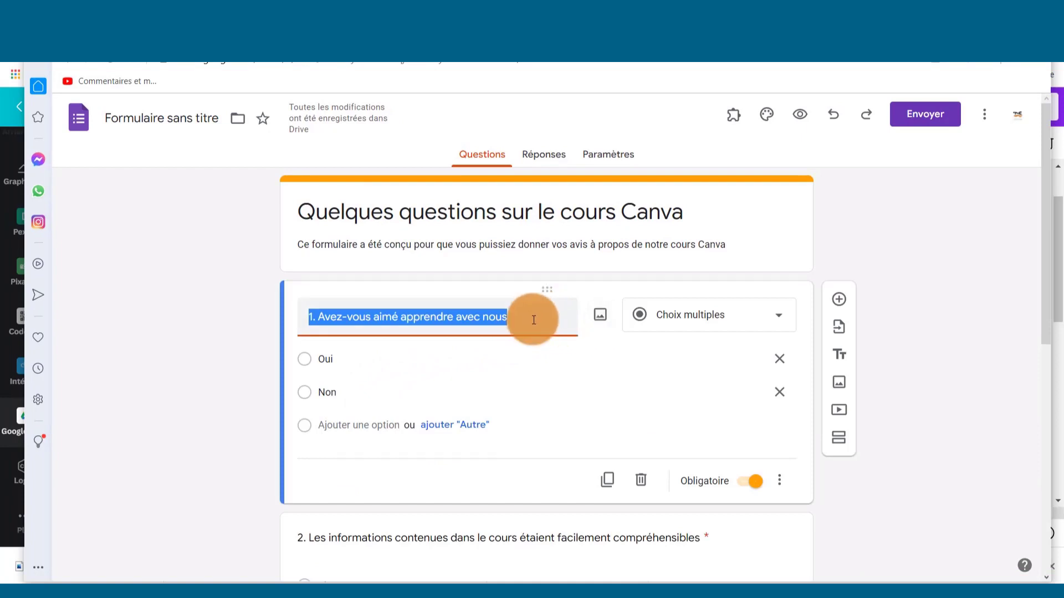
pyautogui.click(600, 315)
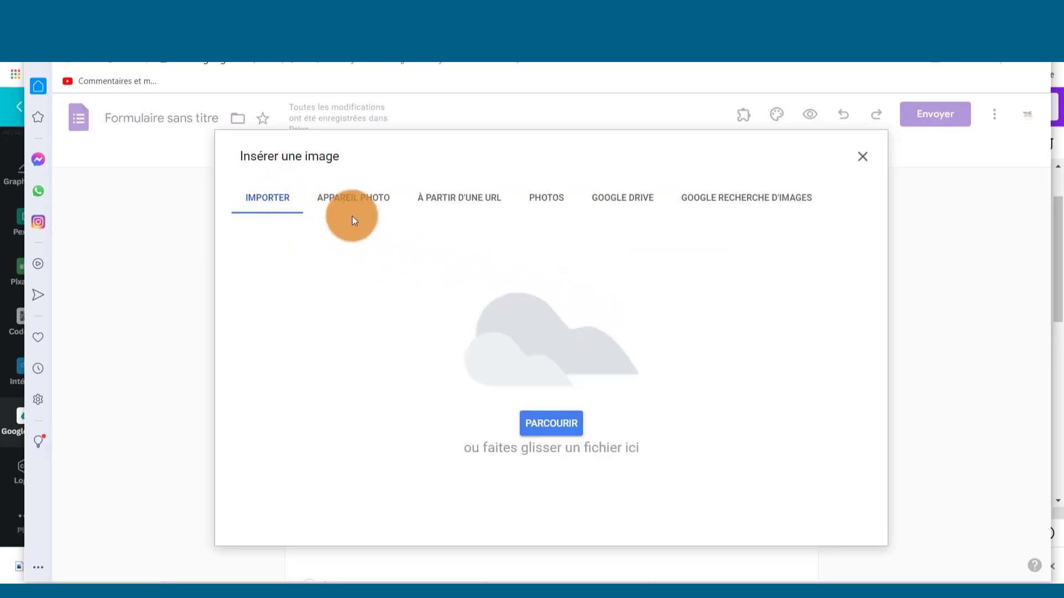
# Check Google Drive as an image source, and upload the Question 1 banner from the Téléchargements folder into question 1.
pyautogui.click(631, 201)
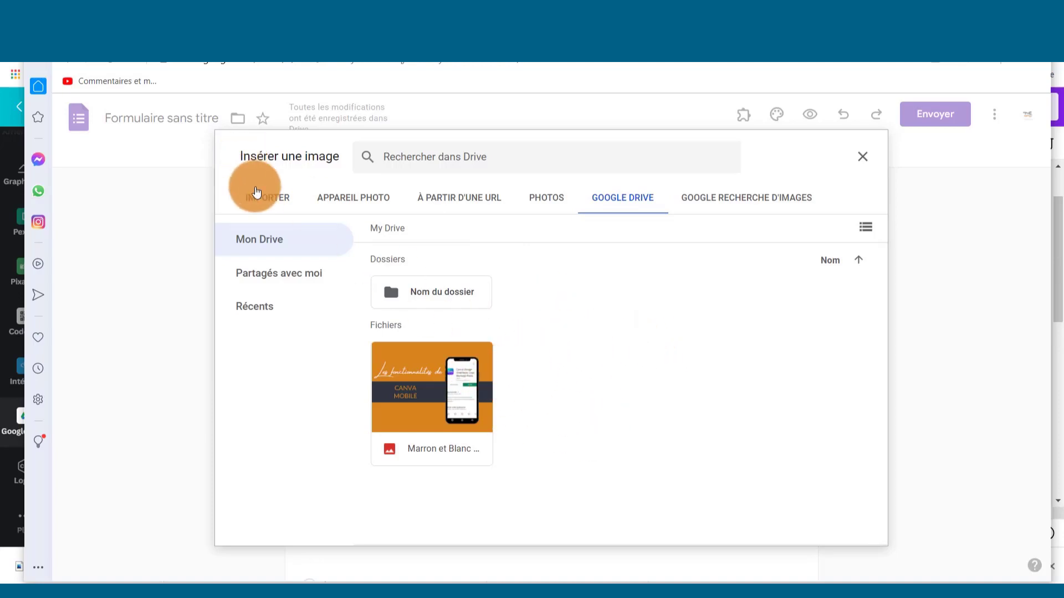
pyautogui.click(264, 198)
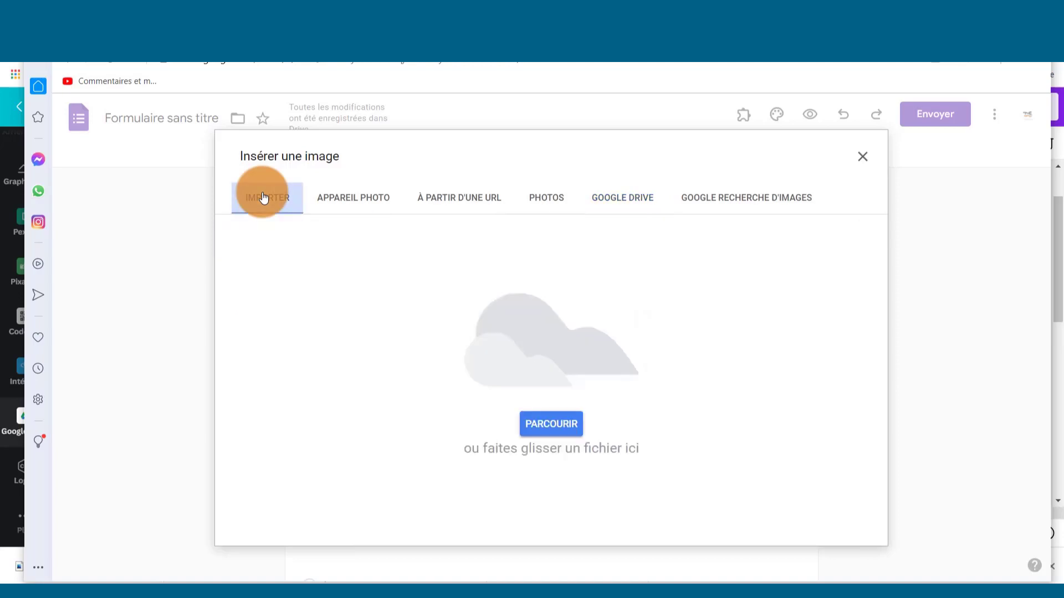
pyautogui.click(556, 425)
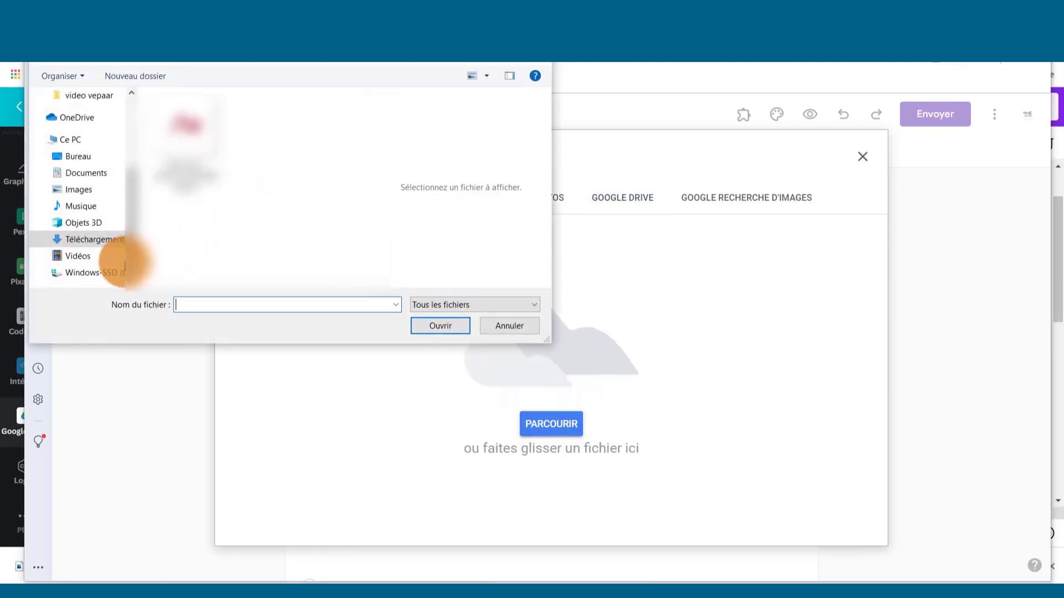
pyautogui.click(95, 240)
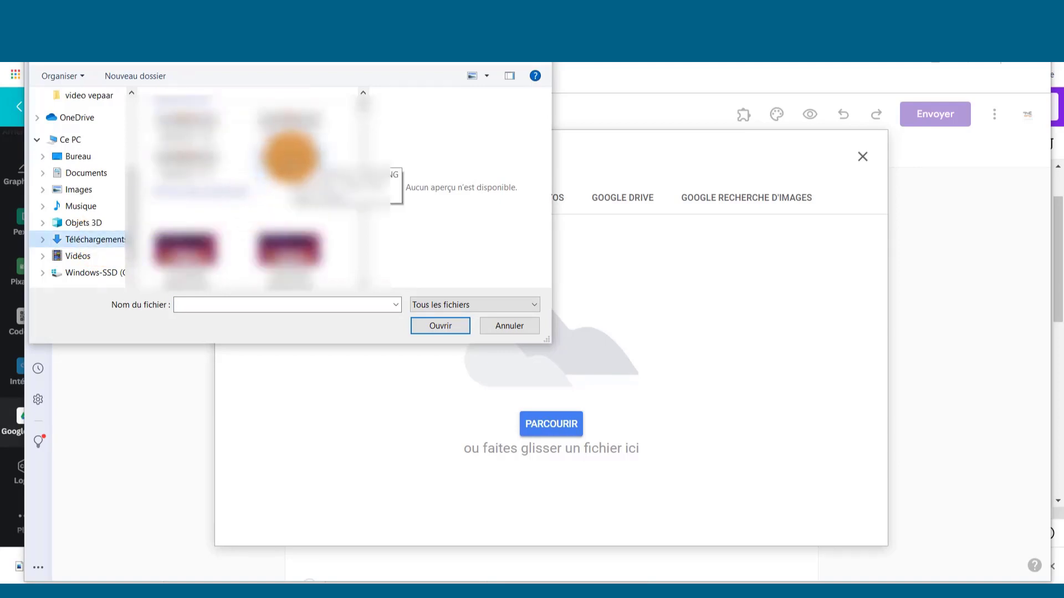
pyautogui.click(310, 165)
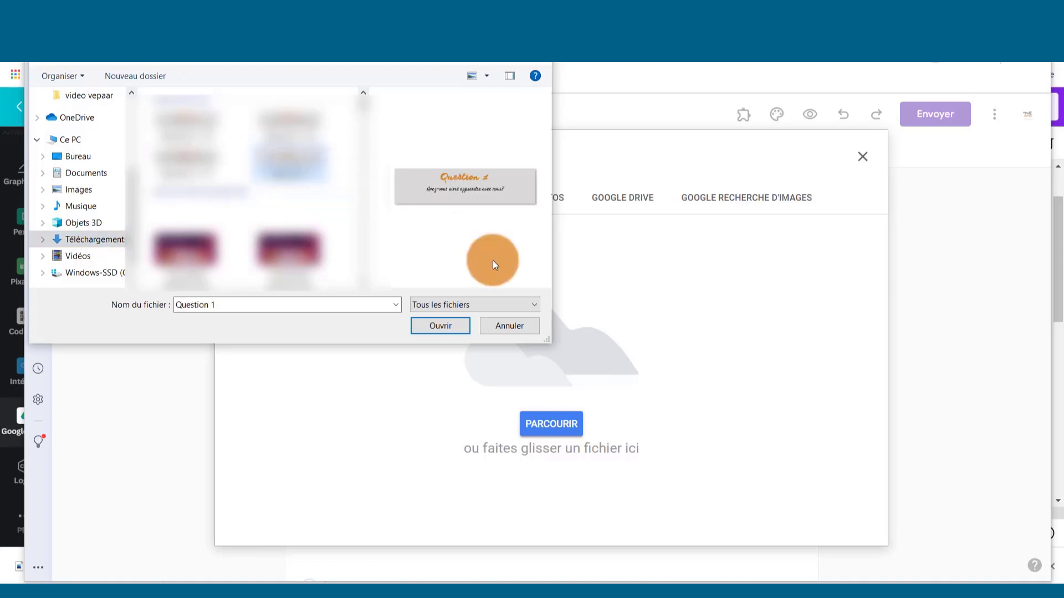
pyautogui.click(452, 325)
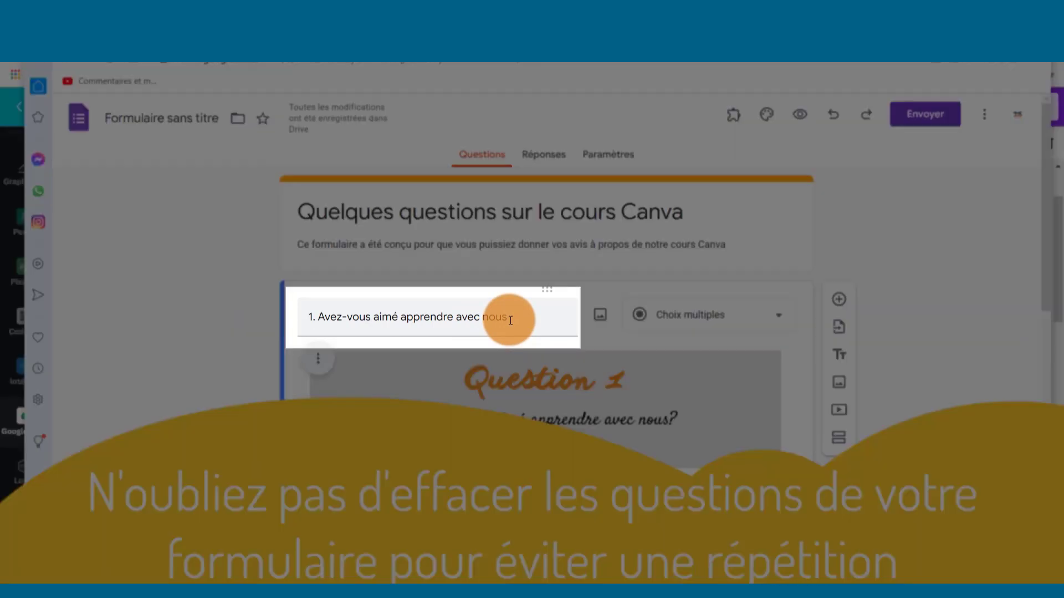
# Erase the text of question 1 so that it does not repeat the banner.
pyautogui.tripleClick(511, 320)
pyautogui.press('BackSpace')
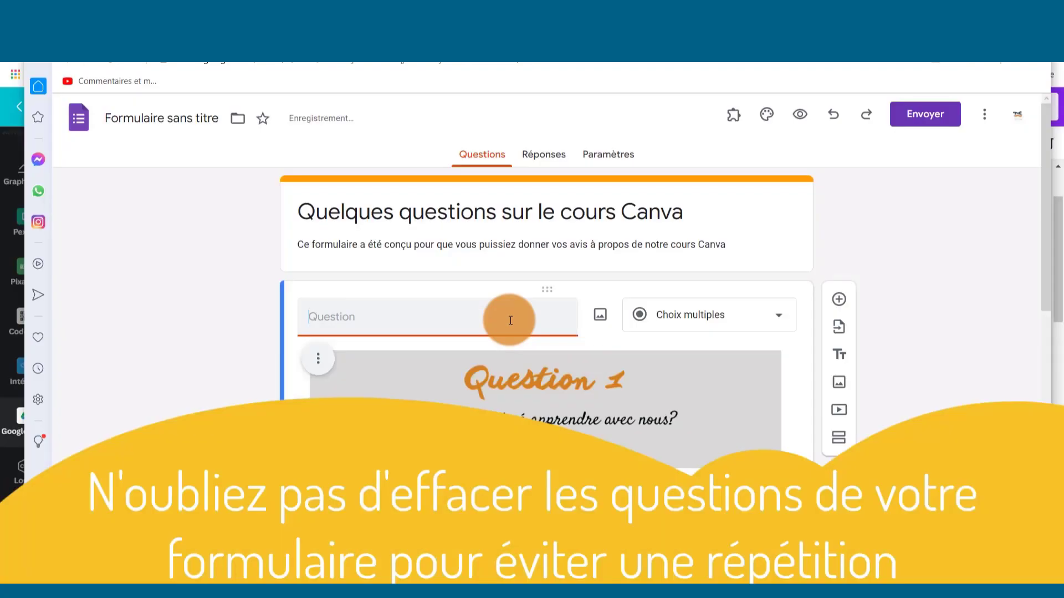
pyautogui.scroll(-3, 591, 337)
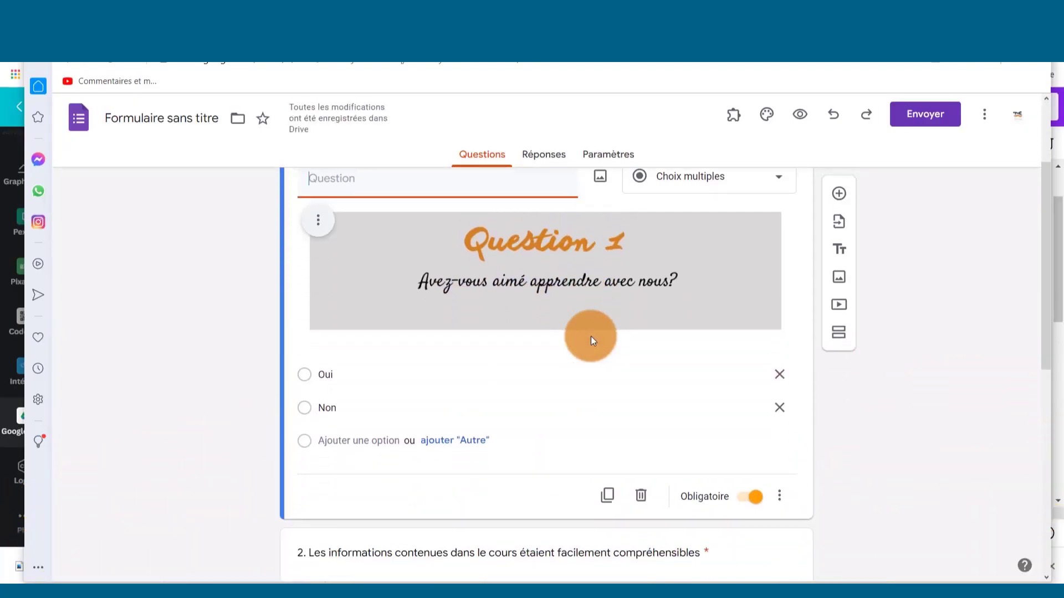
pyautogui.scroll(2, 591, 336)
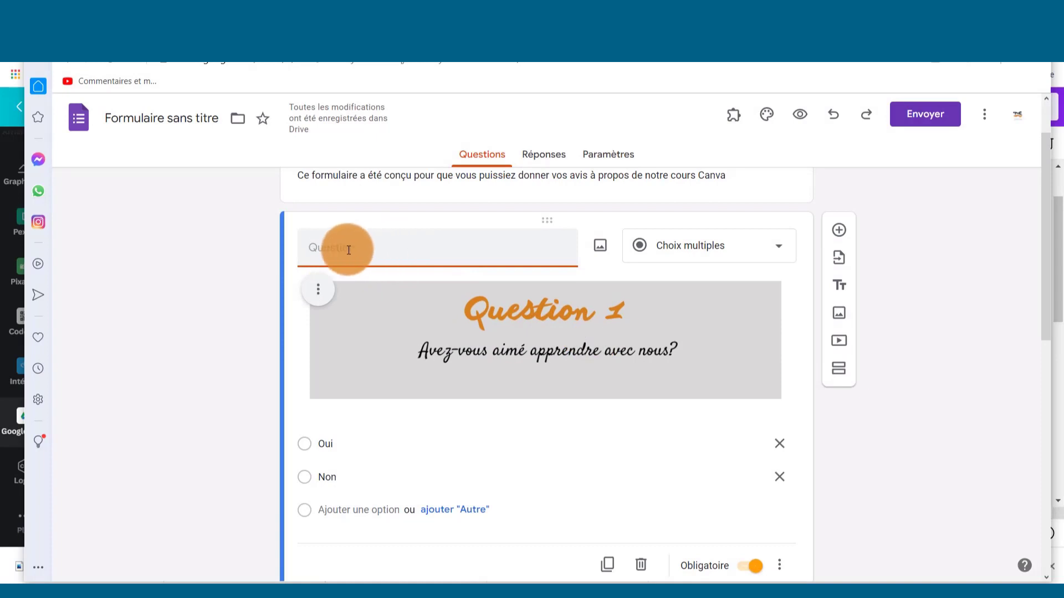
# Insert the matching banner image from the Téléchargements folder into question 2.
pyautogui.scroll(-3, 503, 325)
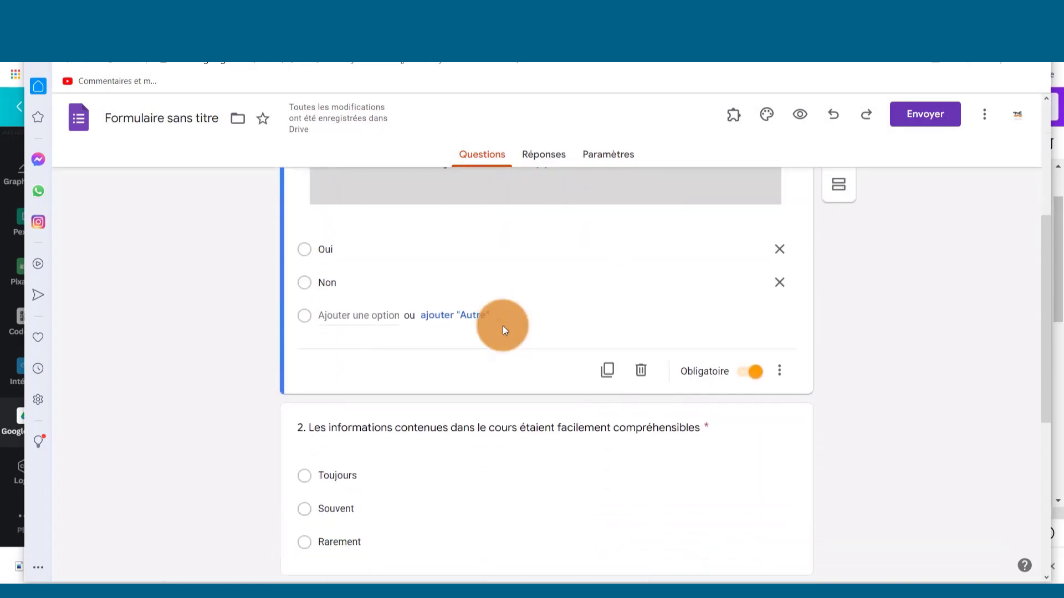
pyautogui.scroll(-3, 503, 326)
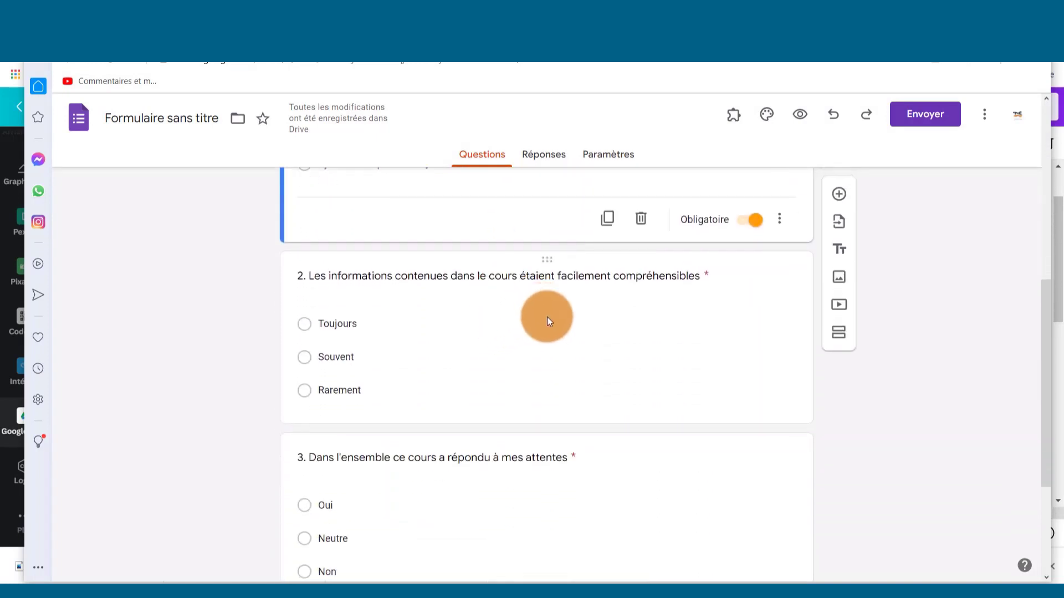
pyautogui.click(547, 317)
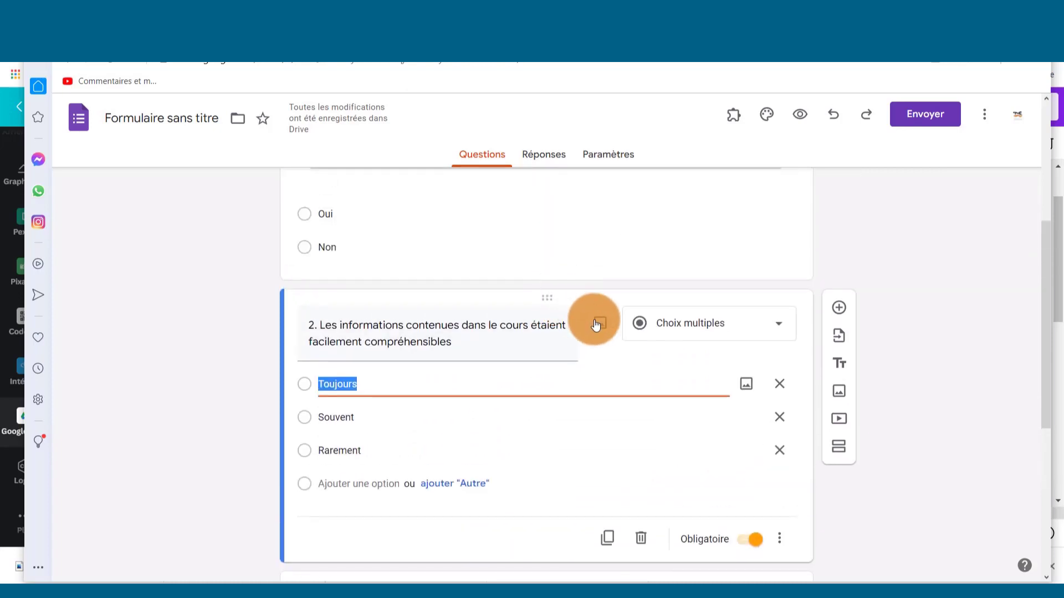
pyautogui.click(596, 325)
pyautogui.click(551, 423)
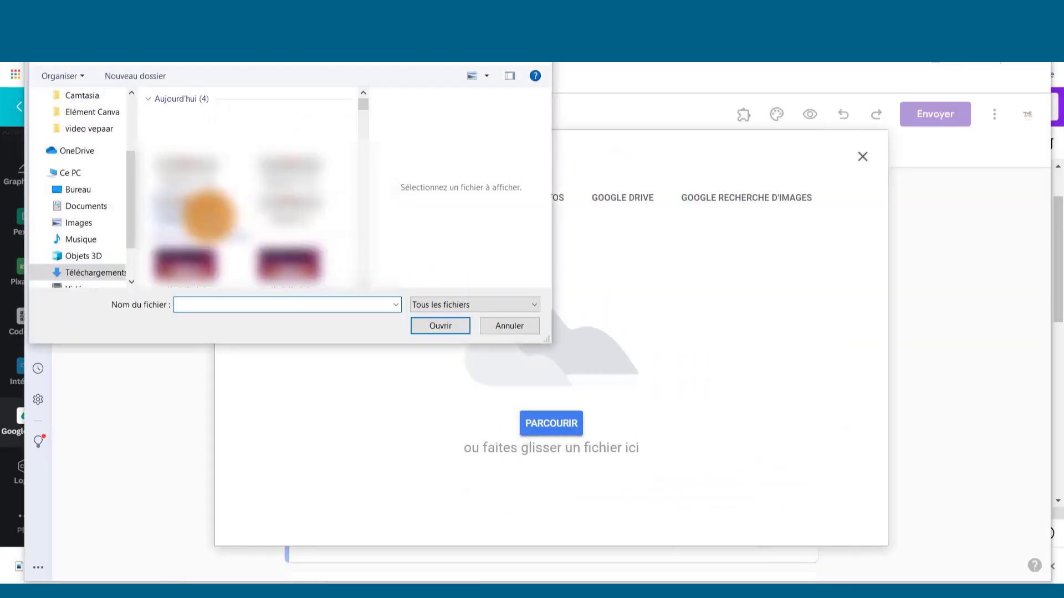
pyautogui.doubleClick(208, 216)
# Insert the matching banner images from the Téléchargements folder into the remaining questions 3 and 4.
pyautogui.click(597, 315)
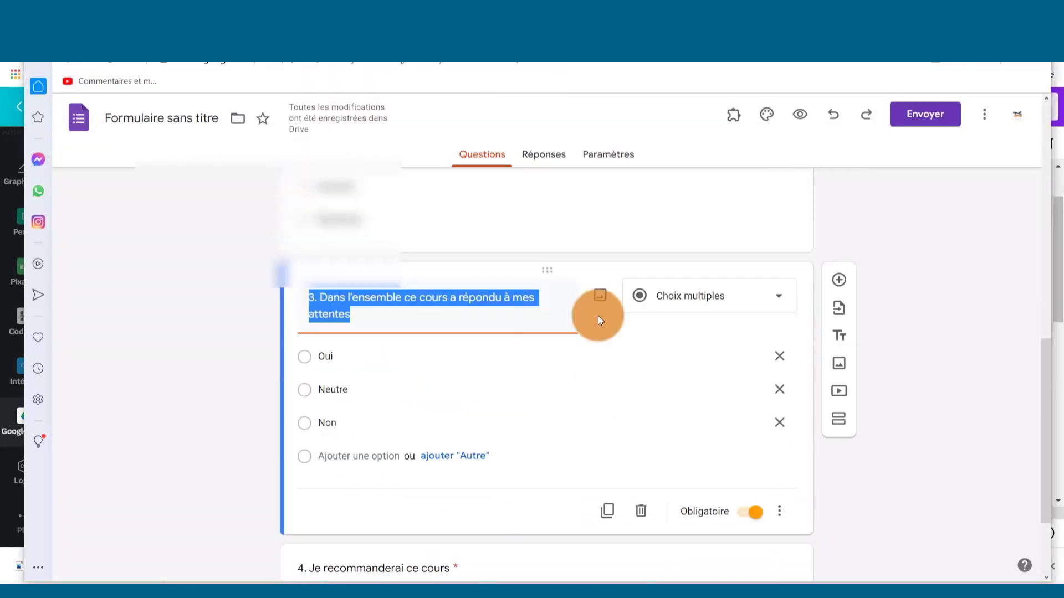
pyautogui.click(535, 423)
pyautogui.click(594, 355)
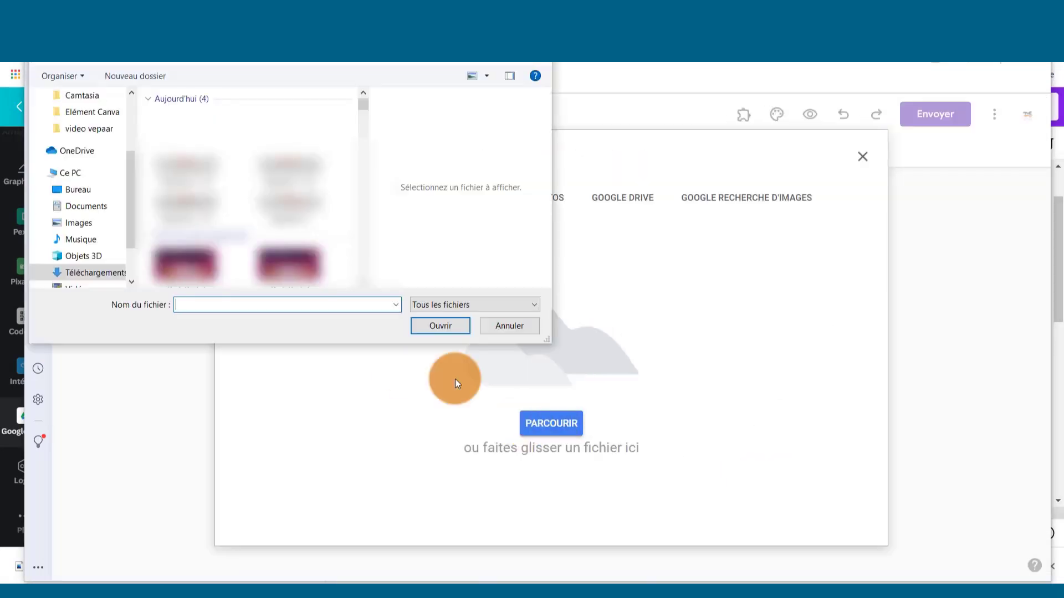
pyautogui.click(422, 326)
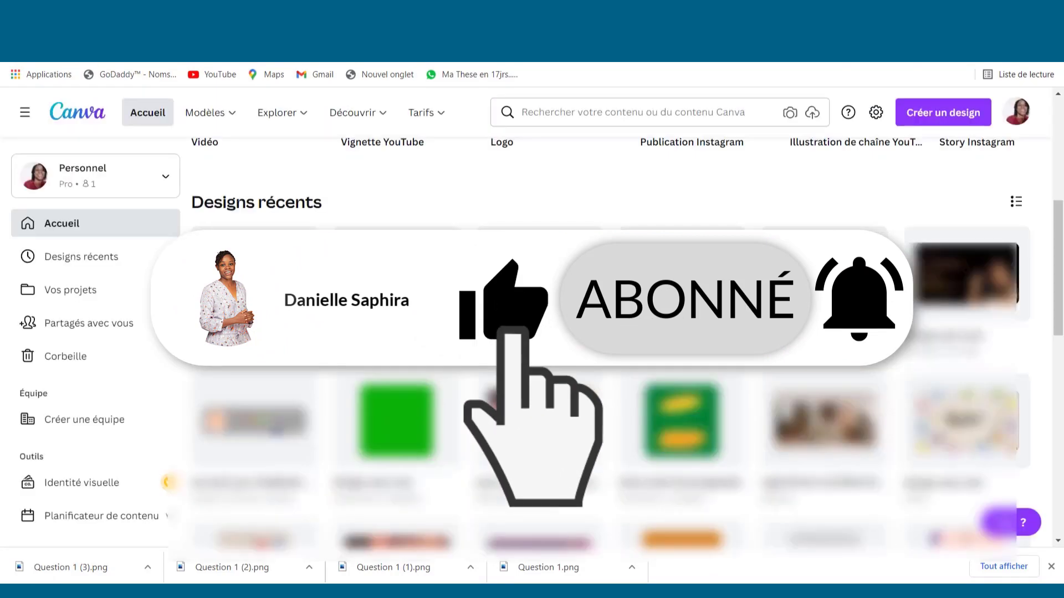
# Search Canva's templates for "site web" and open the neon green and violet messaging app website template.
pyautogui.scroll(6, 1045, 444)
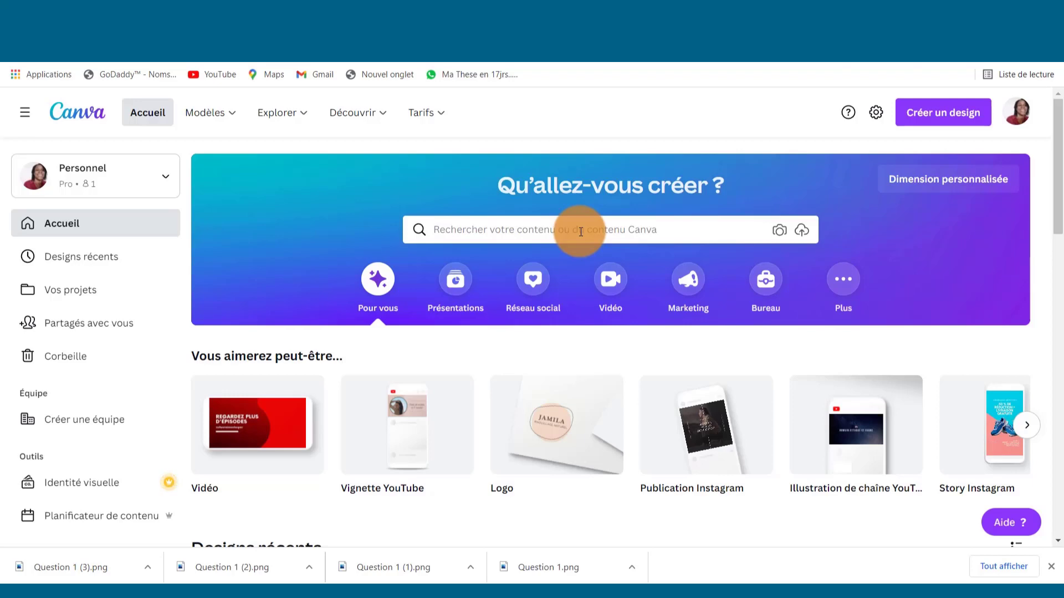
pyautogui.click(581, 231)
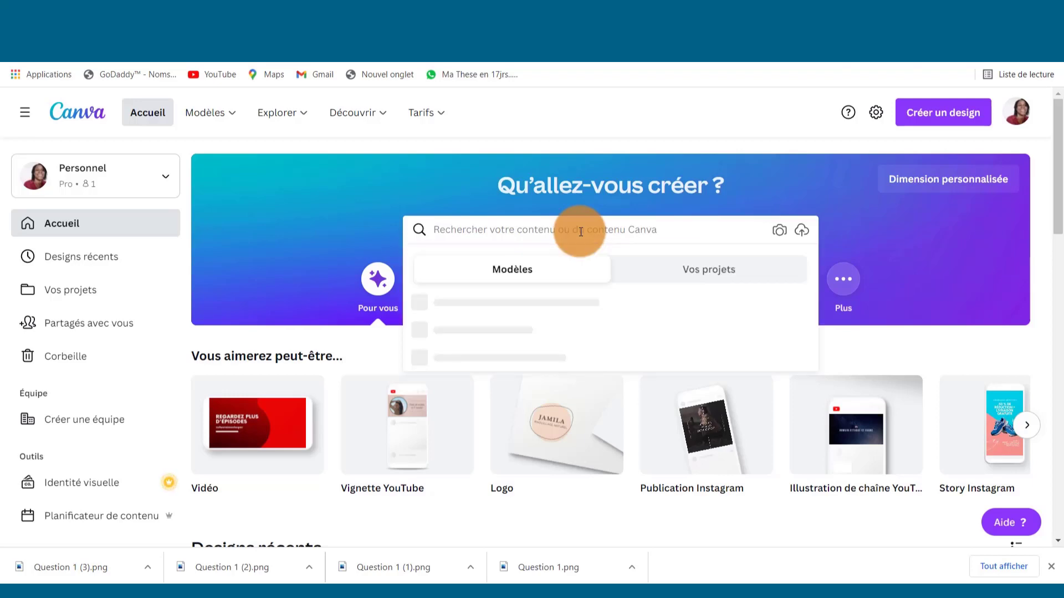
pyautogui.write('site')
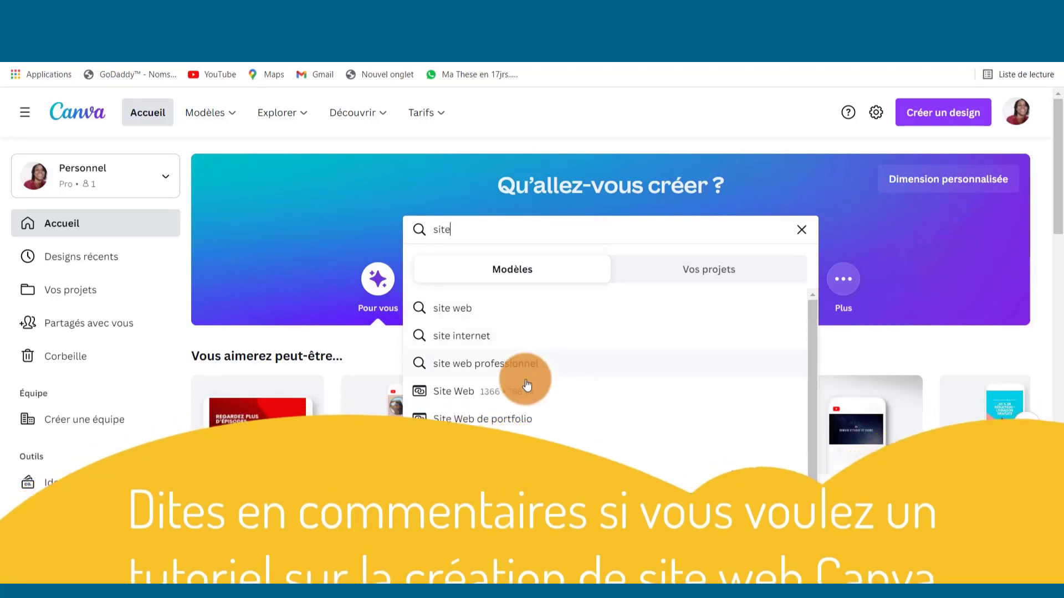
pyautogui.click(459, 336)
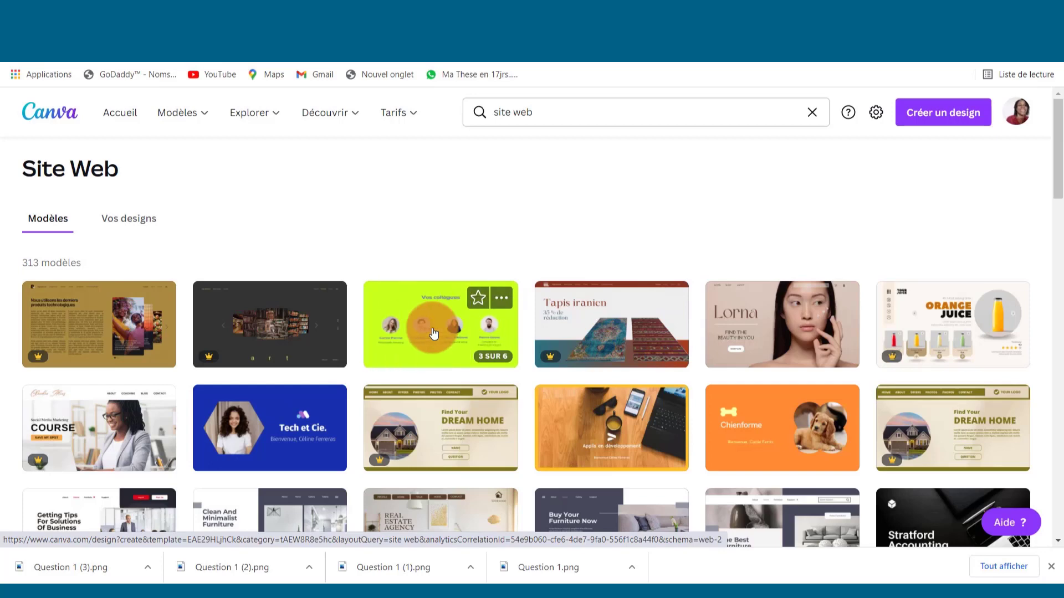
pyautogui.click(434, 333)
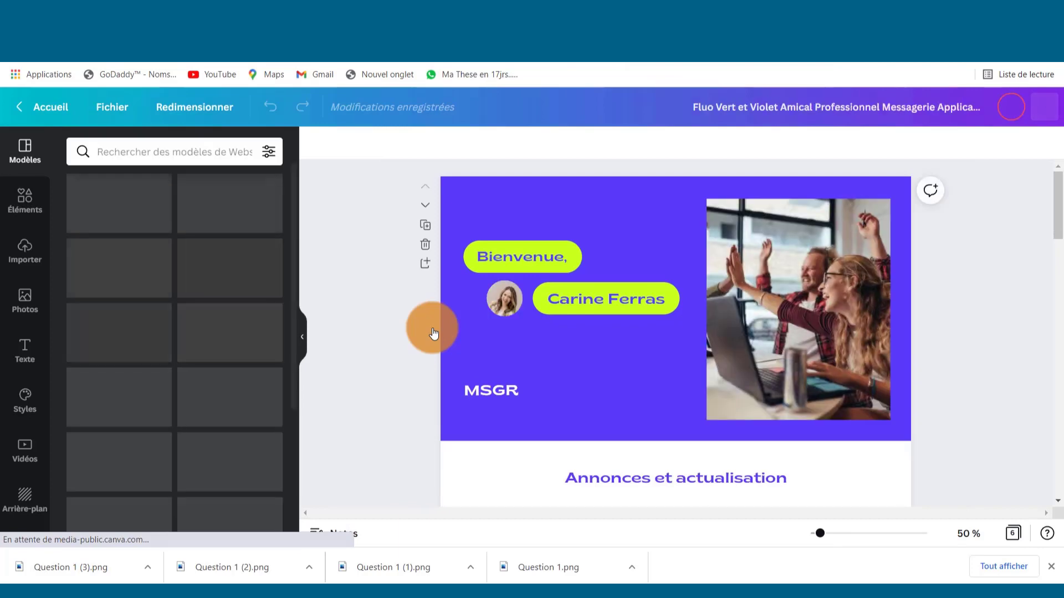
# Examine the sections of the website template from the welcome page down to the external links and videos.
pyautogui.scroll(-3, 616, 400)
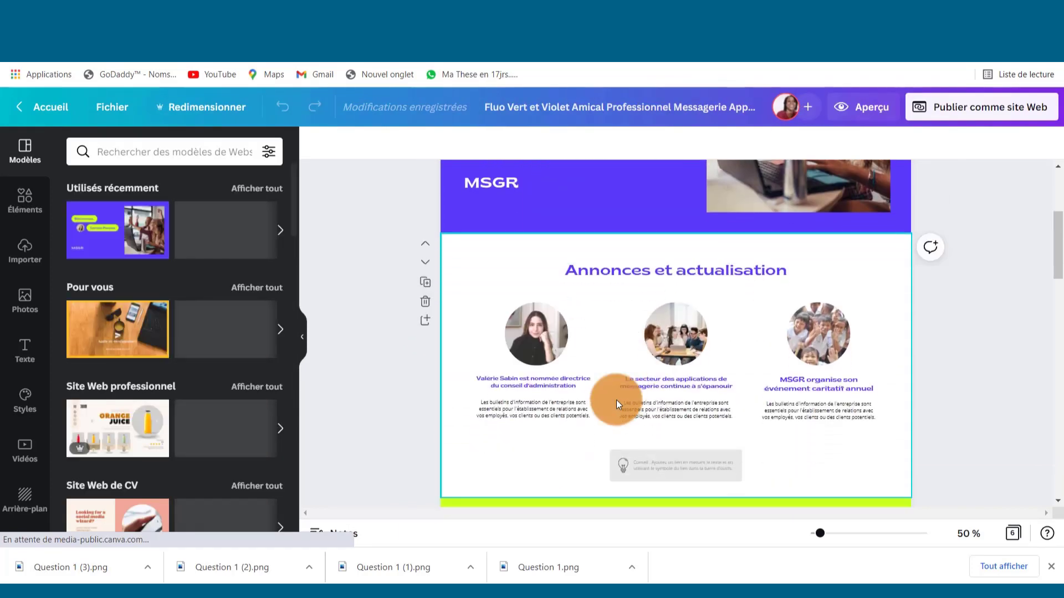
pyautogui.scroll(3, 616, 400)
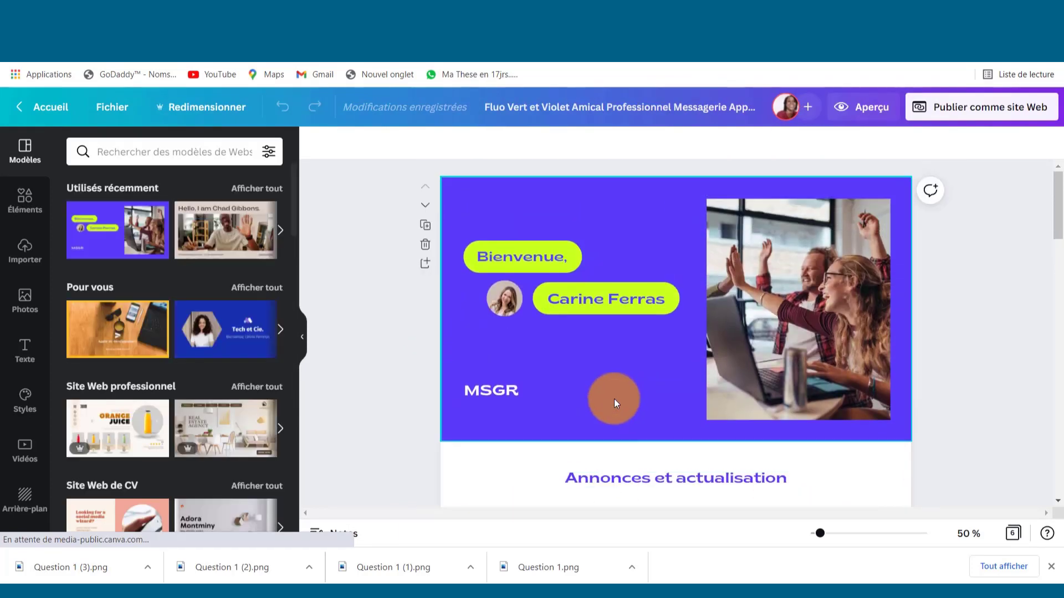
pyautogui.scroll(-8, 612, 398)
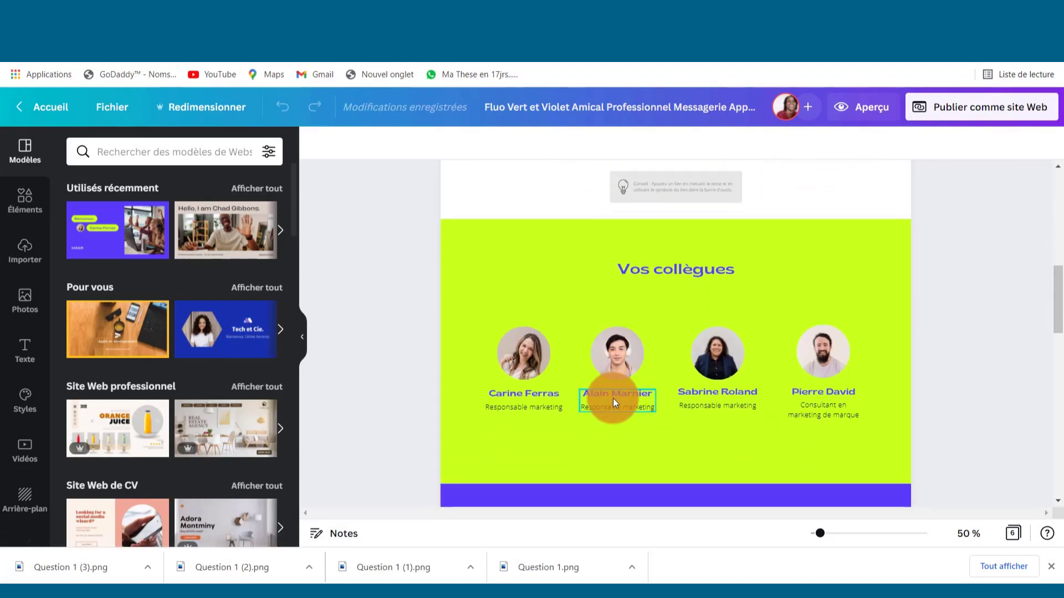
pyautogui.scroll(-10, 613, 398)
pyautogui.scroll(5, 613, 398)
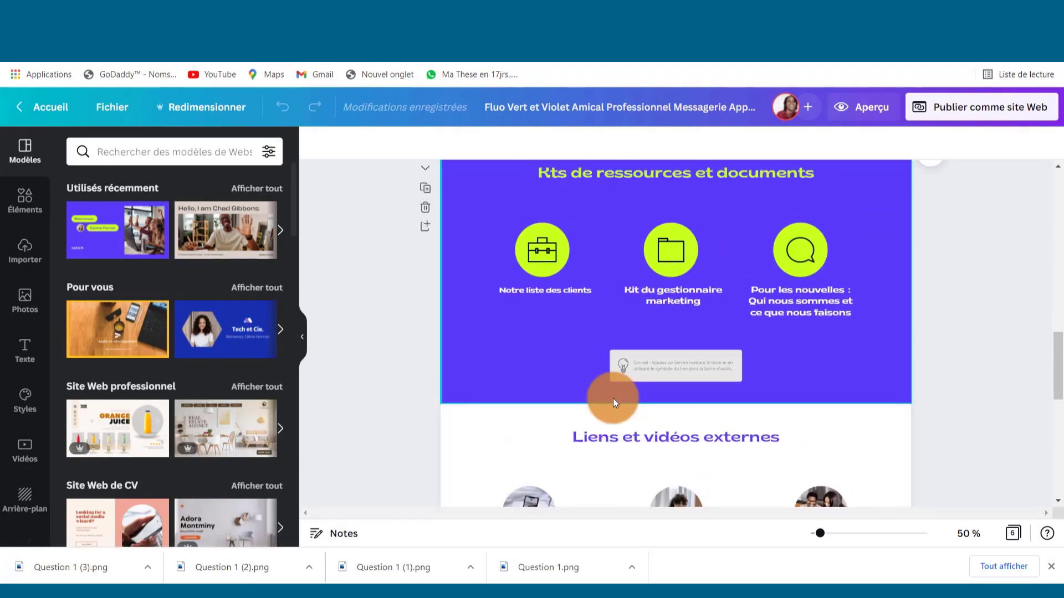
pyautogui.scroll(6, 613, 398)
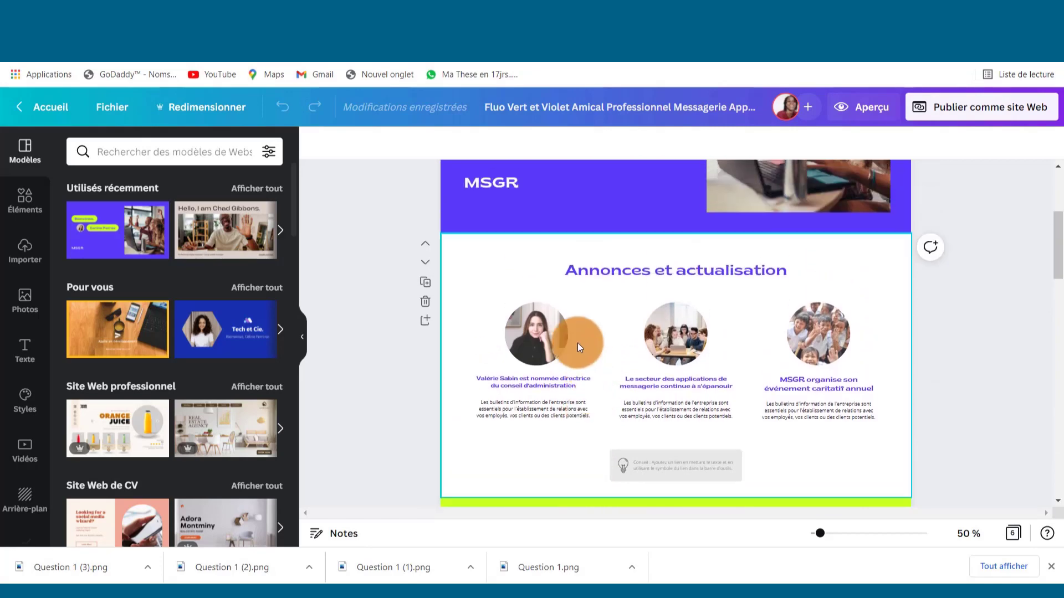
pyautogui.scroll(3, 558, 318)
# Delete the welcome, Annonces et actualisation and Vos collègues pages from the website template.
pyautogui.click(560, 354)
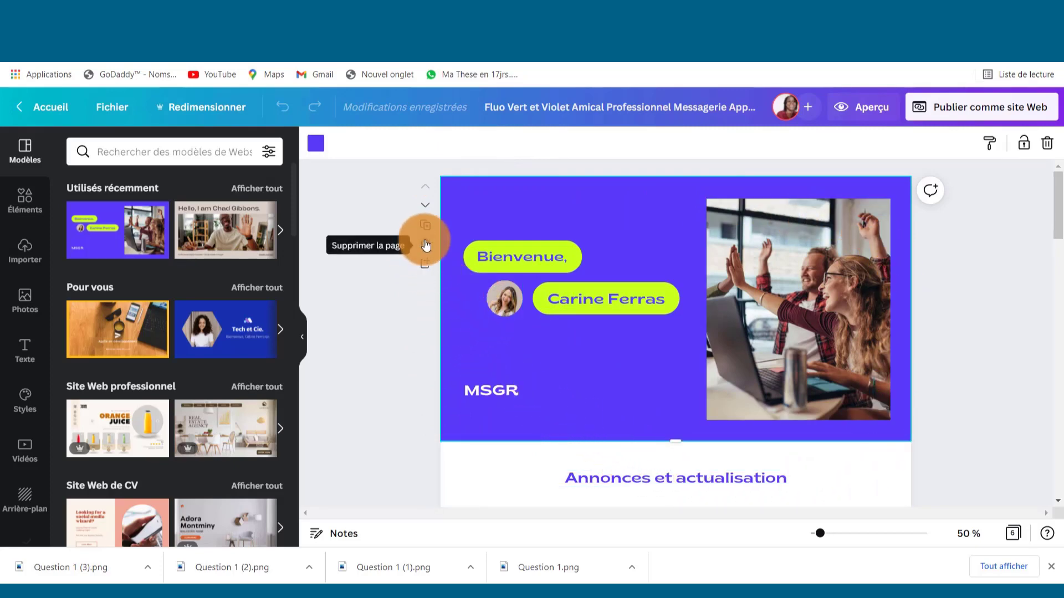
pyautogui.click(425, 246)
pyautogui.click(425, 245)
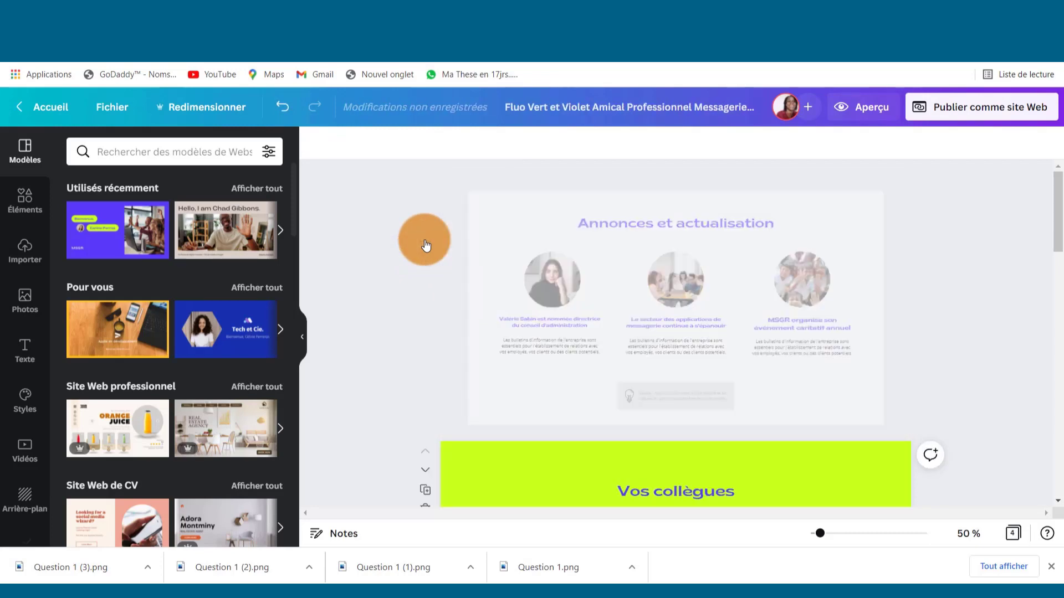
pyautogui.click(426, 246)
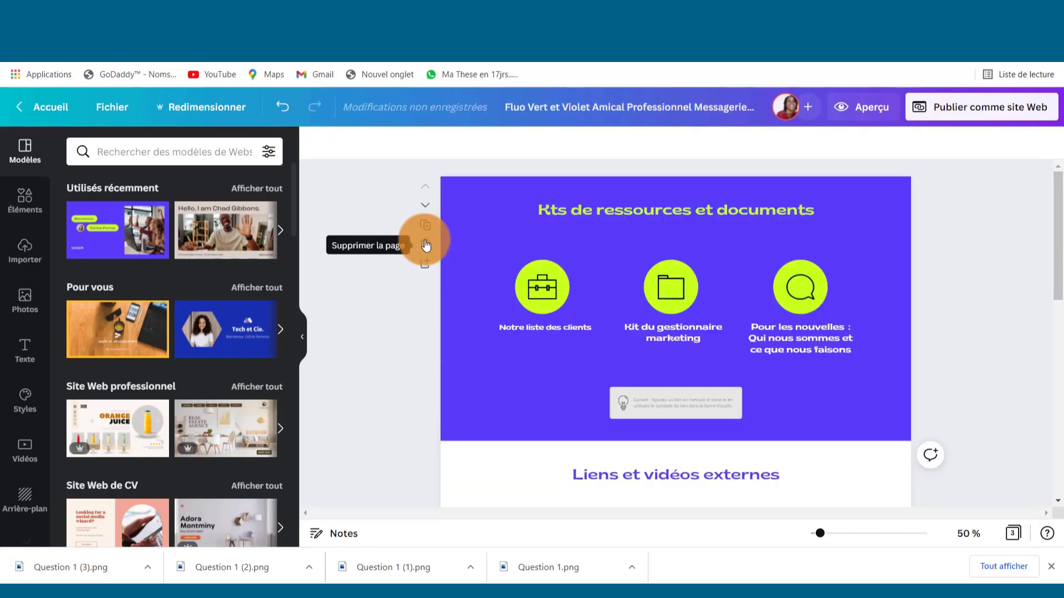
# Delete the resources and external links pages from the website template, keeping only the contact page.
pyautogui.click(426, 245)
pyautogui.click(426, 245)
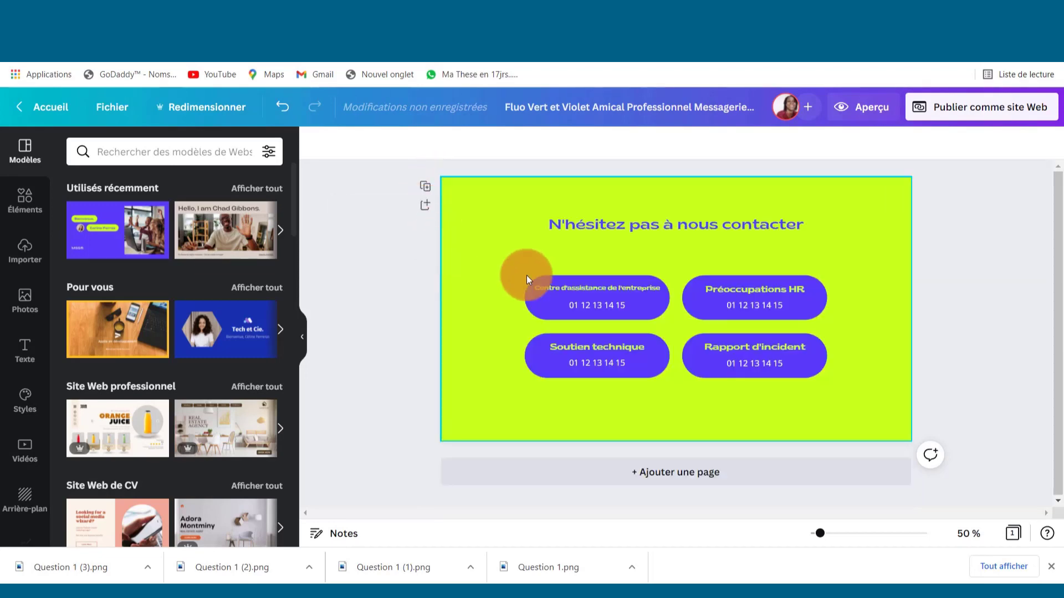
# Remove the title and the four contact buttons from the remaining page and make its background white.
pyautogui.click(577, 361)
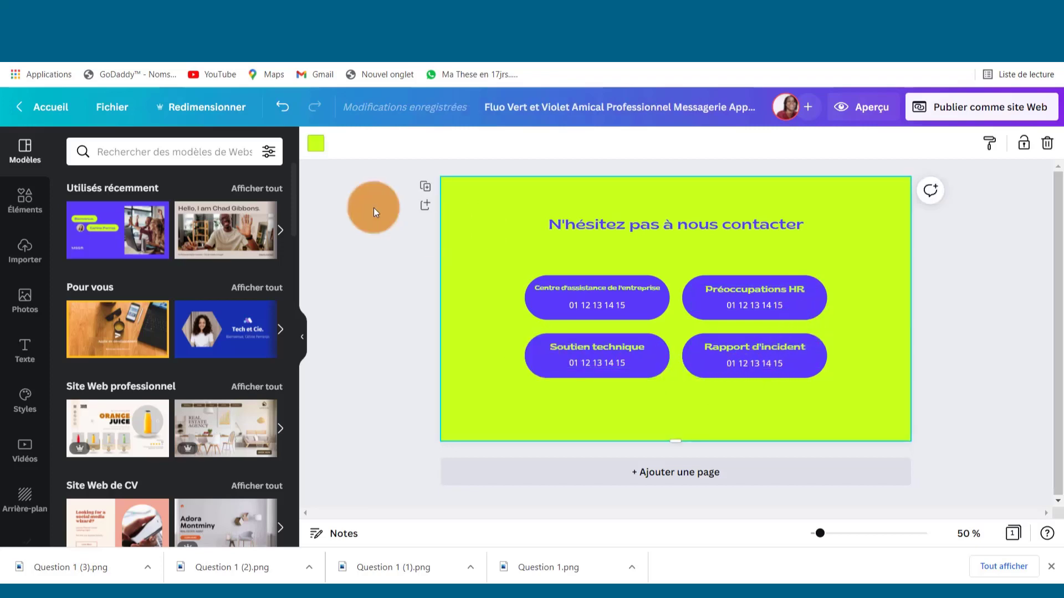
pyautogui.click(317, 145)
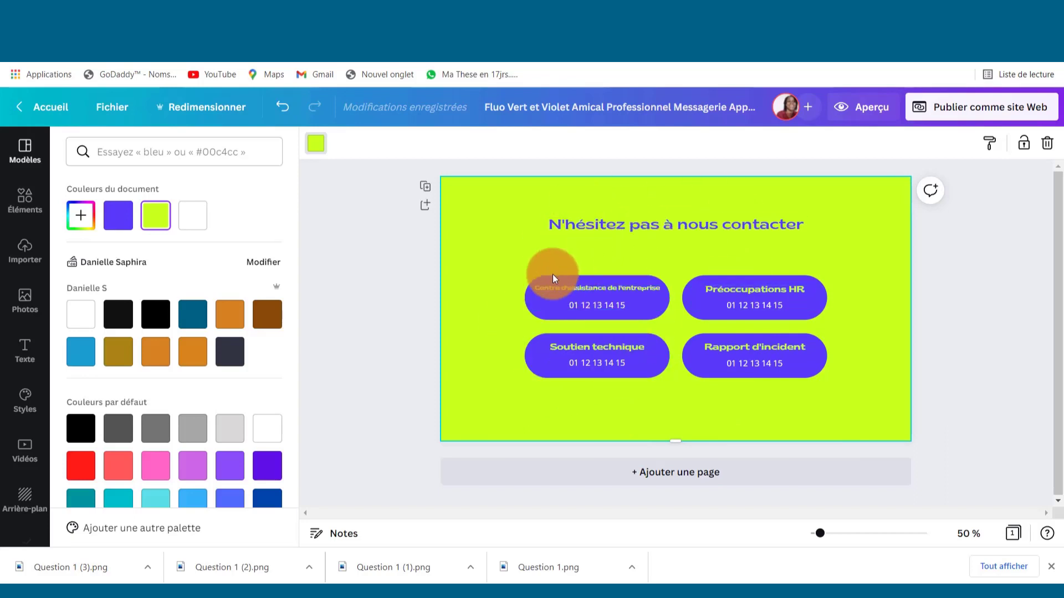
pyautogui.click(1047, 143)
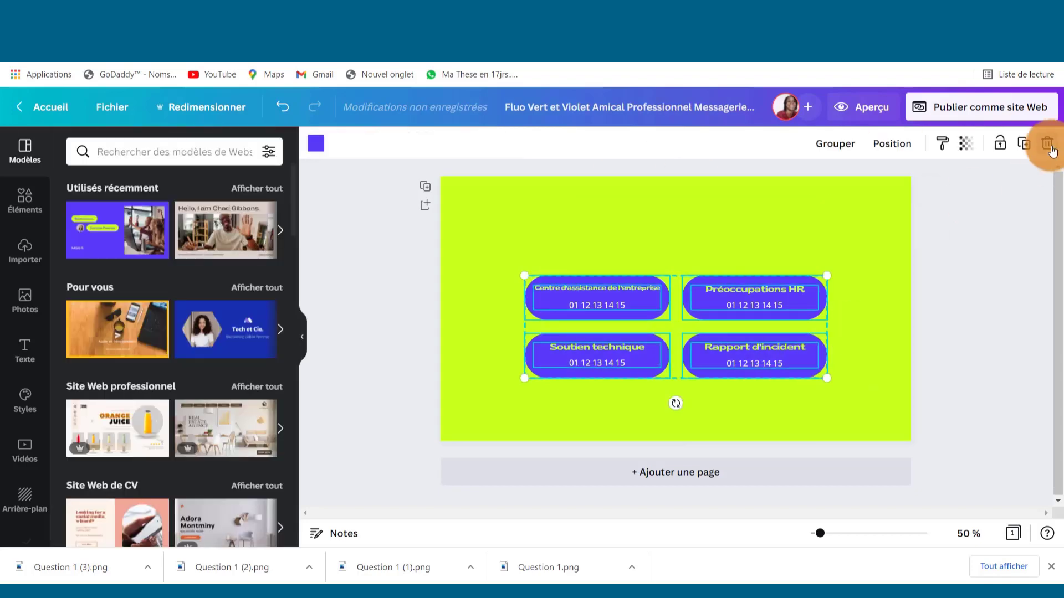
pyautogui.click(1046, 143)
pyautogui.click(316, 144)
pyautogui.click(81, 315)
# Search the elements library for "design png" and "dessin" and look through the offered graphics.
pyautogui.click(25, 200)
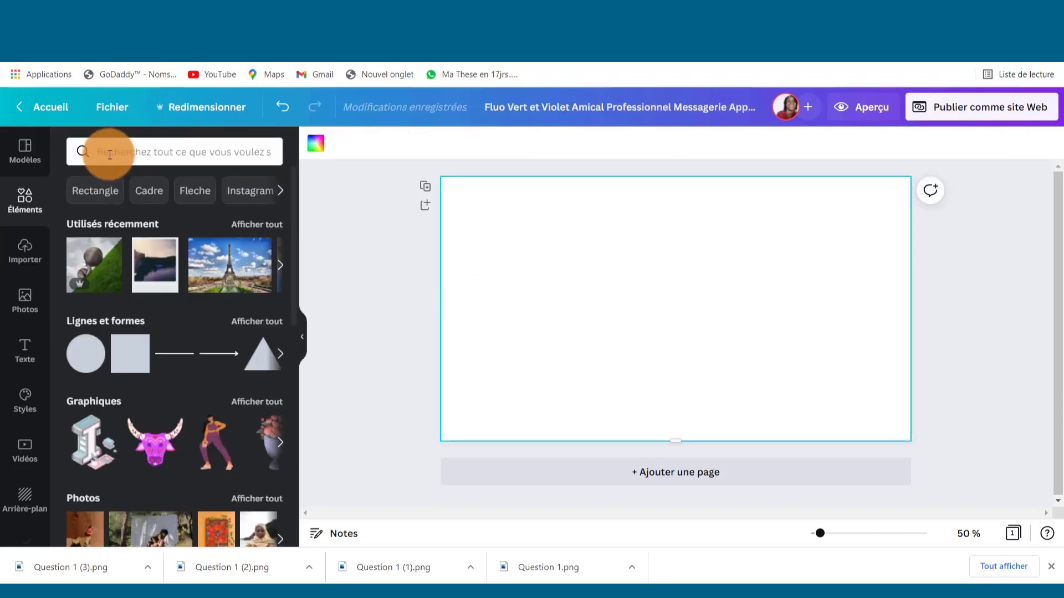
pyautogui.click(110, 155)
pyautogui.write('design png')
pyautogui.press('Return')
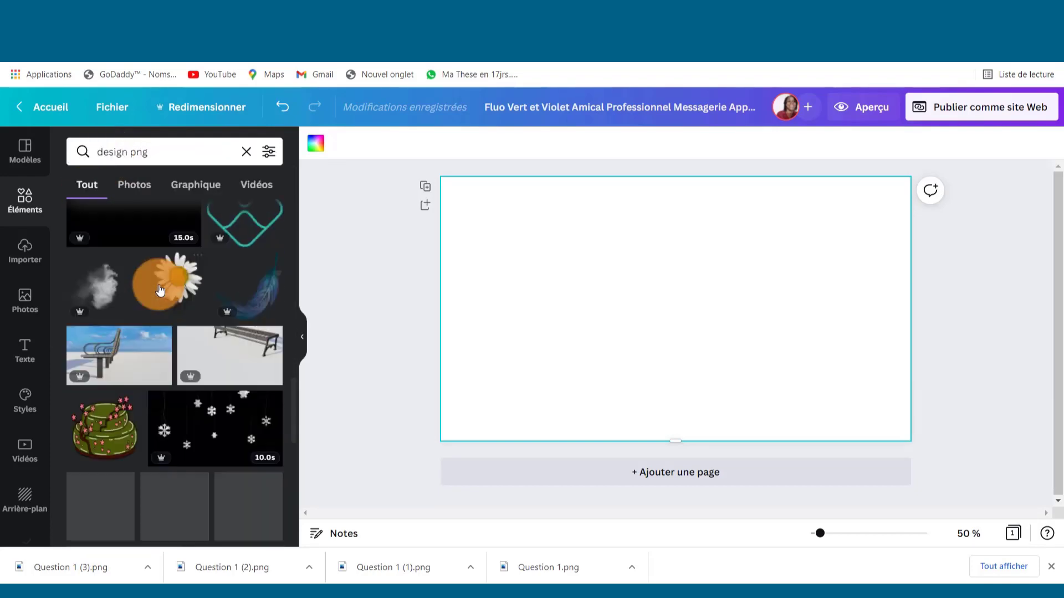
pyautogui.scroll(-5, 160, 291)
pyautogui.doubleClick(117, 152)
pyautogui.click(122, 241)
pyautogui.scroll(-10, 138, 304)
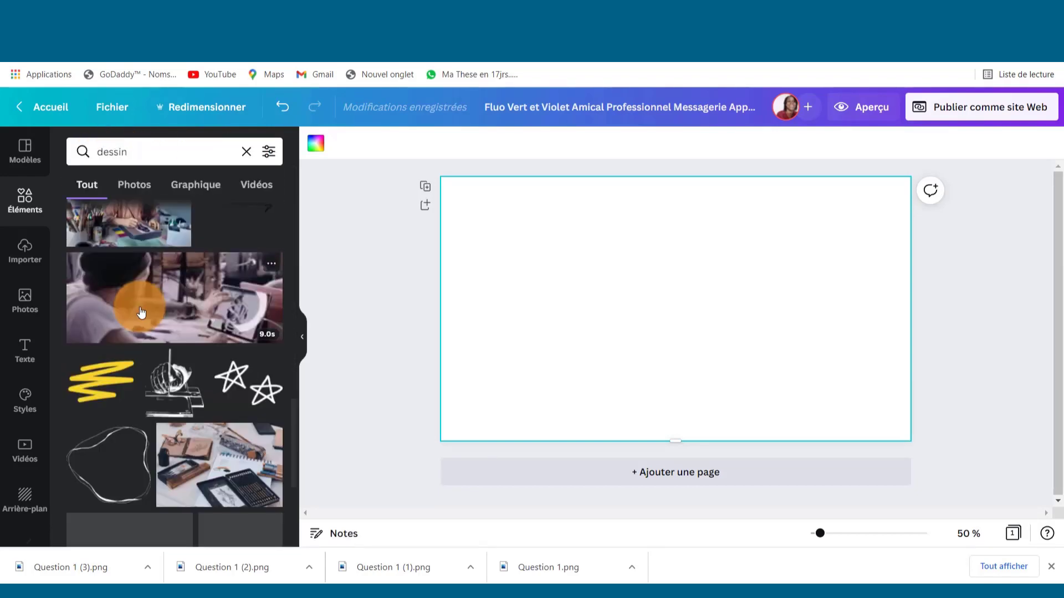
pyautogui.scroll(-10, 142, 313)
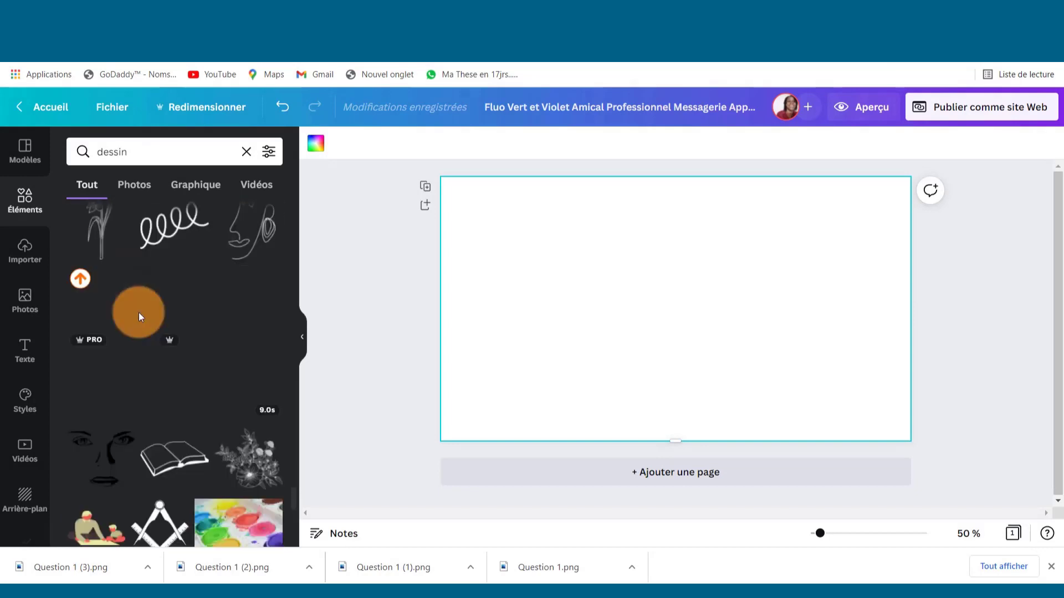
# Find graphics for "peinture png" and place two overlapping orange watercolour stains in the page's upper-right corner.
pyautogui.doubleClick(106, 149)
pyautogui.write('peinture png')
pyautogui.press('Return')
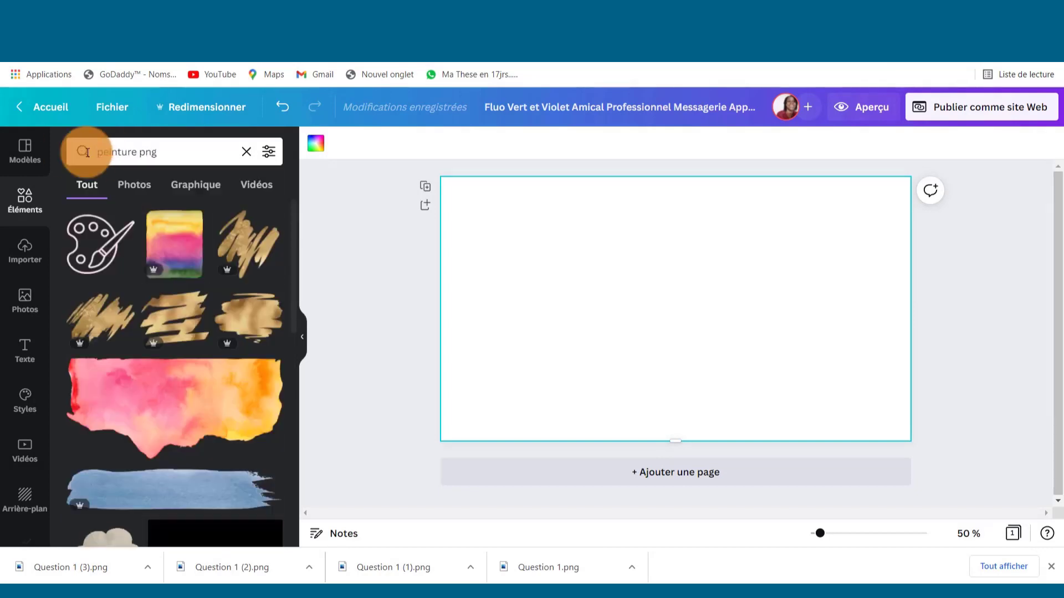
pyautogui.scroll(-15, 148, 349)
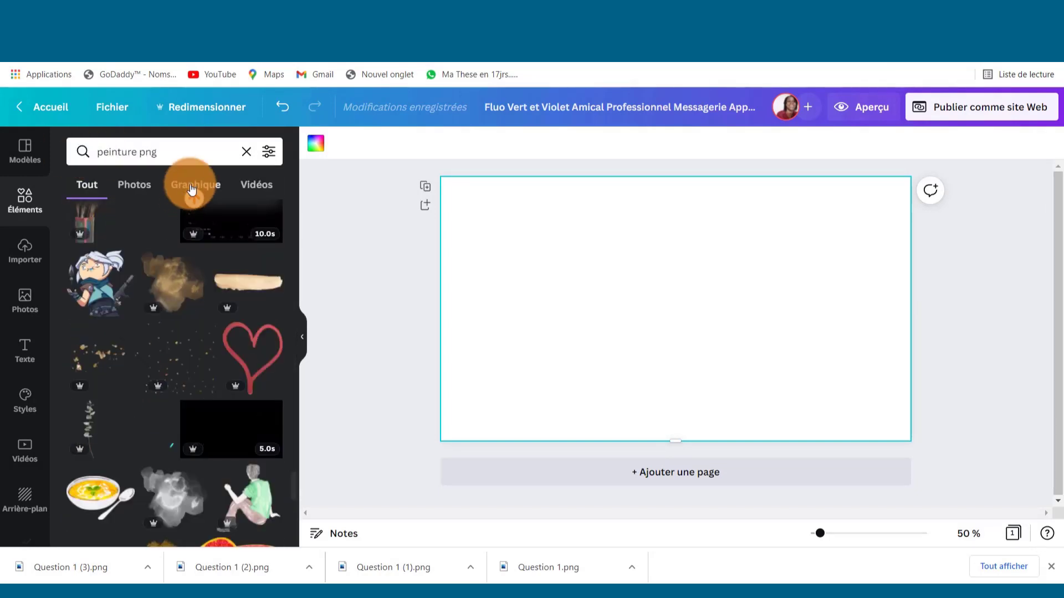
pyautogui.click(191, 189)
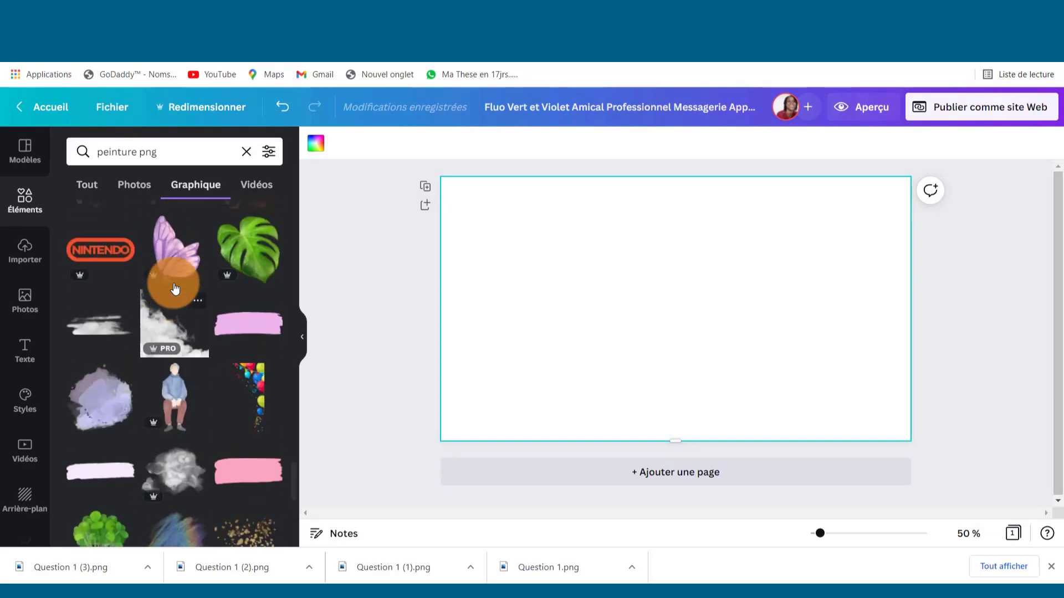
pyautogui.scroll(2, 175, 288)
pyautogui.click(249, 302)
pyautogui.moveTo(570, 415); pyautogui.dragTo(719, 268)
pyautogui.moveTo(757, 242); pyautogui.dragTo(866, 231)
pyautogui.moveTo(892, 193); pyautogui.dragTo(933, 152)
pyautogui.scroll(-2, 259, 277)
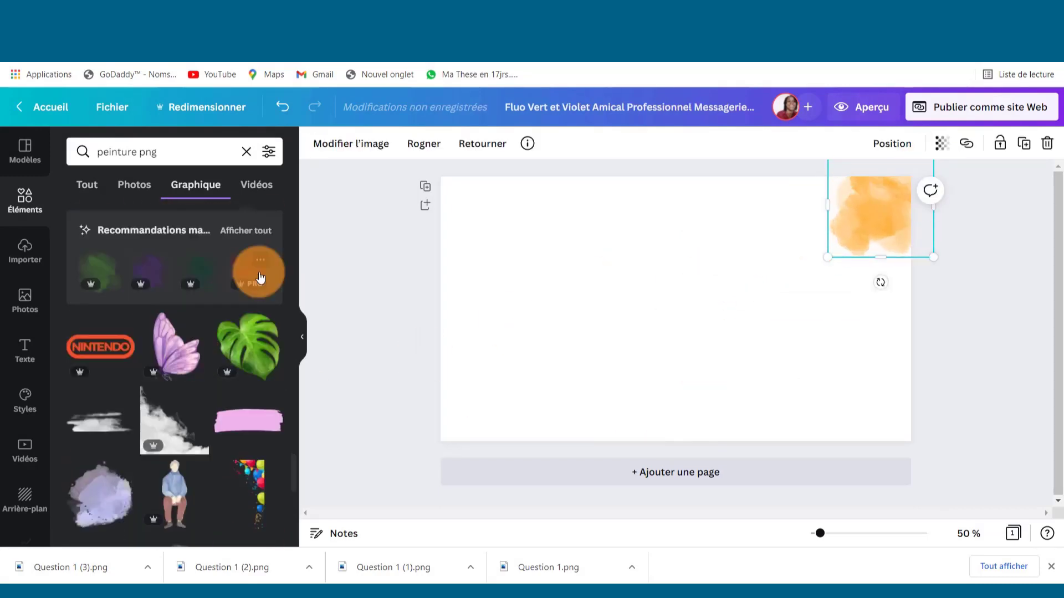
pyautogui.moveTo(261, 277)
pyautogui.mouseDown()
pyautogui.moveTo(831, 225)
pyautogui.moveTo(878, 202)
pyautogui.mouseUp()
# Replace the watercolour stains in the upper-right corner with the teal paint splash found under "peintre".
pyautogui.scroll(-5, 190, 280)
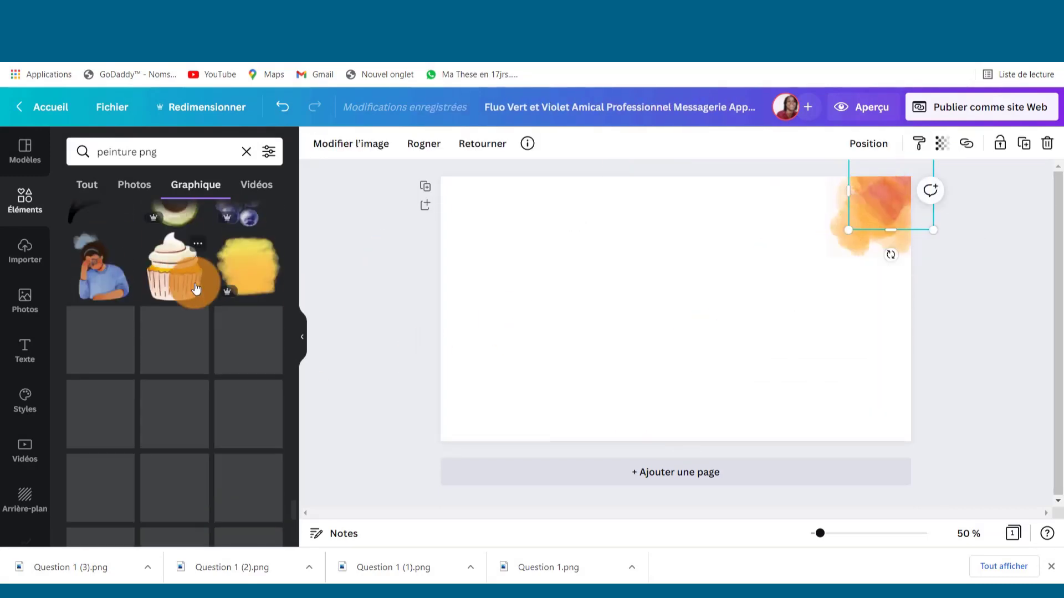
pyautogui.scroll(-10, 195, 289)
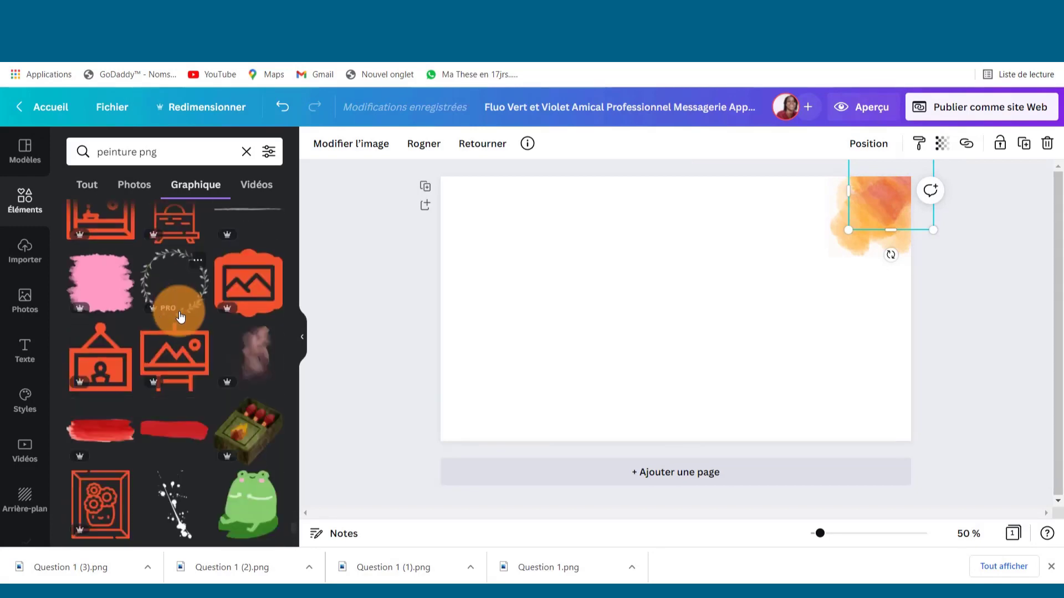
pyautogui.scroll(-3, 181, 316)
pyautogui.click(95, 160)
pyautogui.click(120, 238)
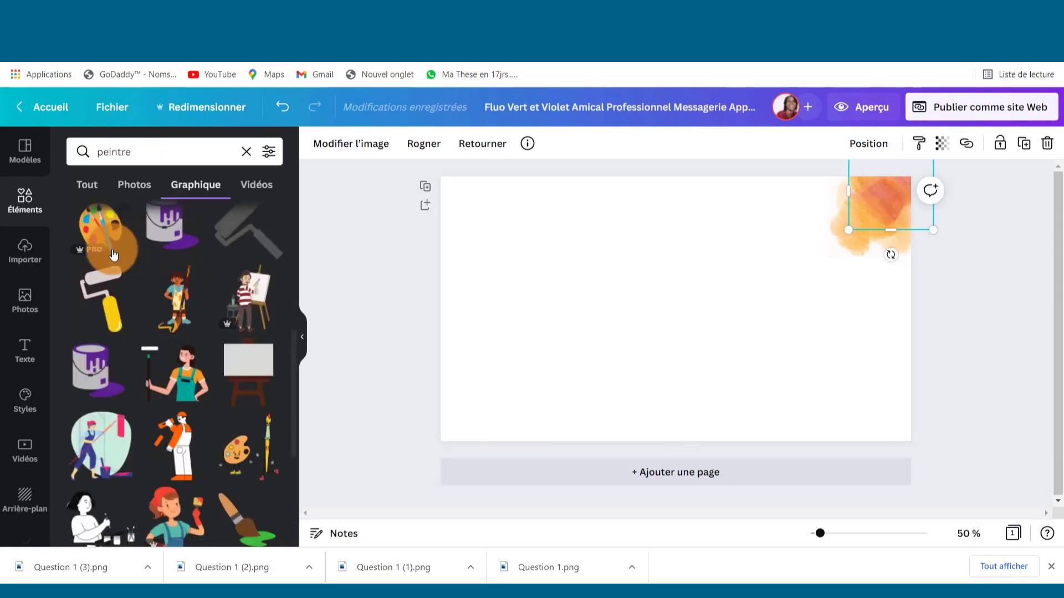
pyautogui.scroll(-5, 113, 254)
pyautogui.click(258, 342)
pyautogui.click(556, 145)
pyautogui.click(297, 441)
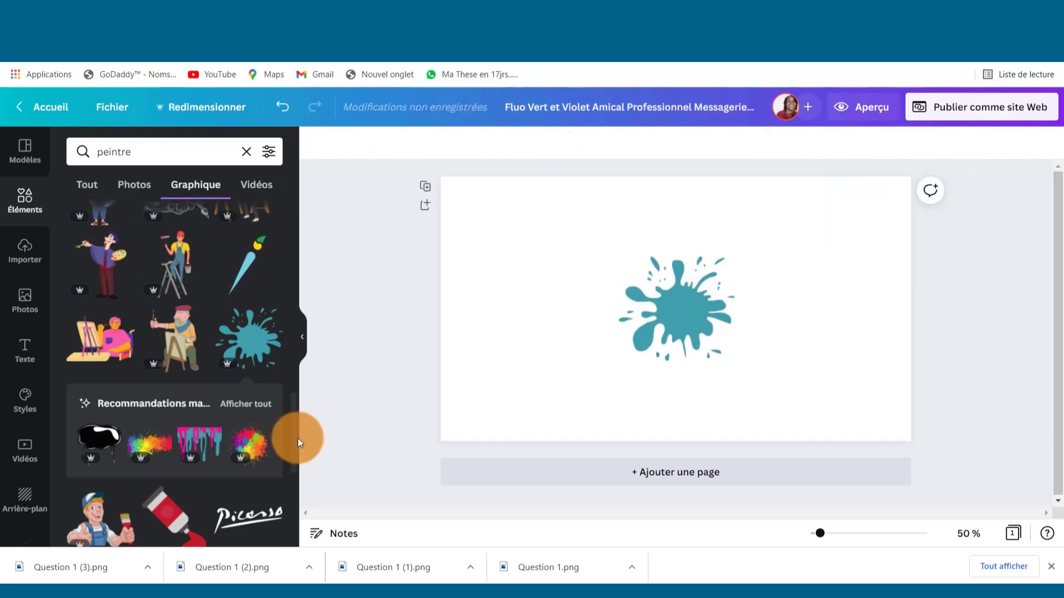
pyautogui.moveTo(696, 318); pyautogui.dragTo(917, 194)
pyautogui.moveTo(838, 233); pyautogui.dragTo(815, 255)
# Insert the multicoloured paint splash and the woman painter in pink overalls, shrinking the painter and placing her near the page's lower-right corner.
pyautogui.click(250, 445)
pyautogui.scroll(-12, 250, 445)
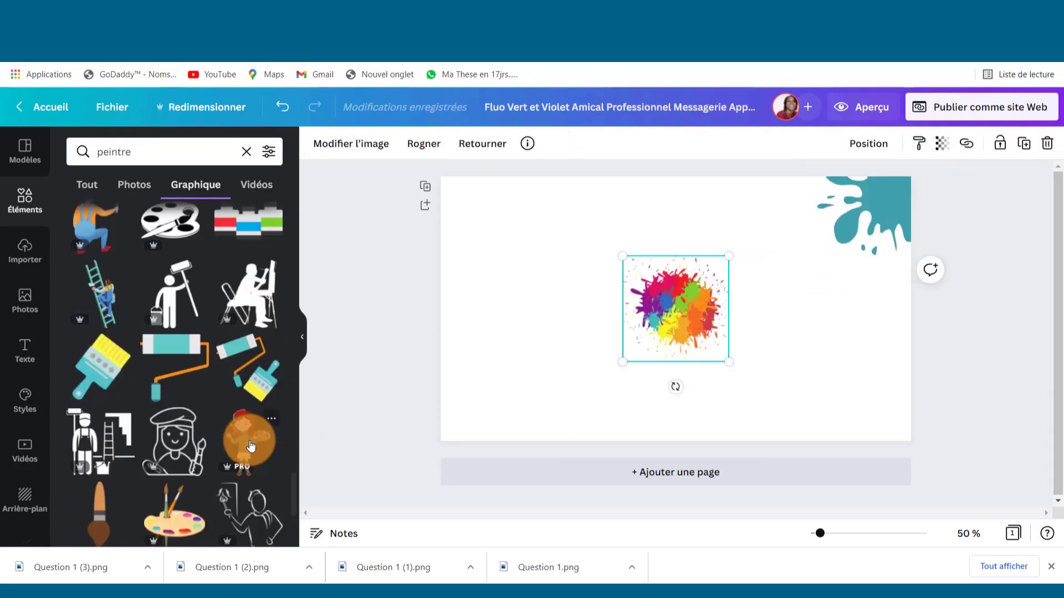
pyautogui.scroll(-10, 250, 446)
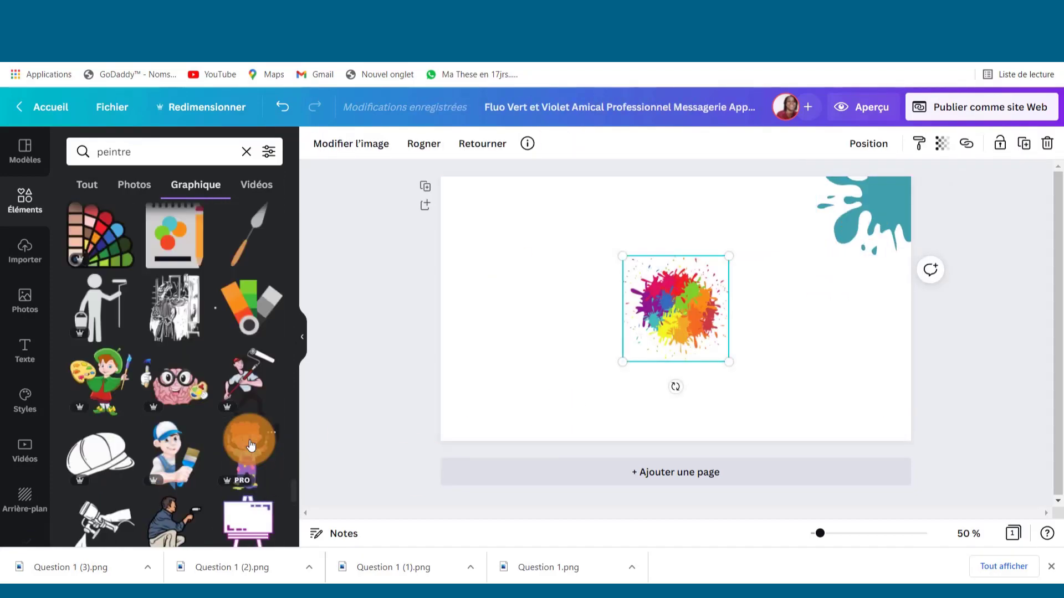
pyautogui.scroll(-10, 250, 445)
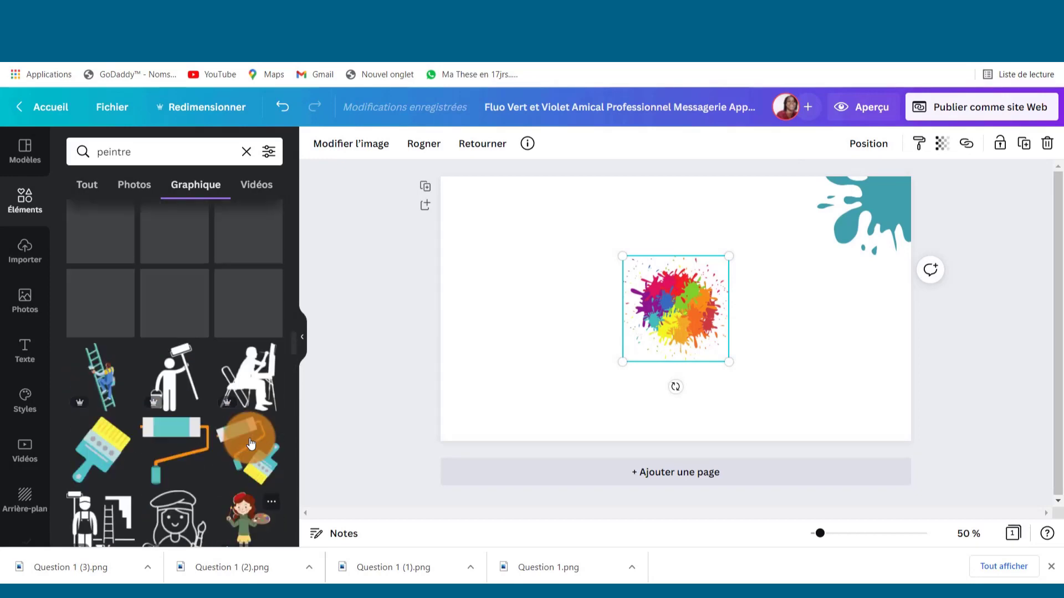
pyautogui.scroll(-10, 250, 443)
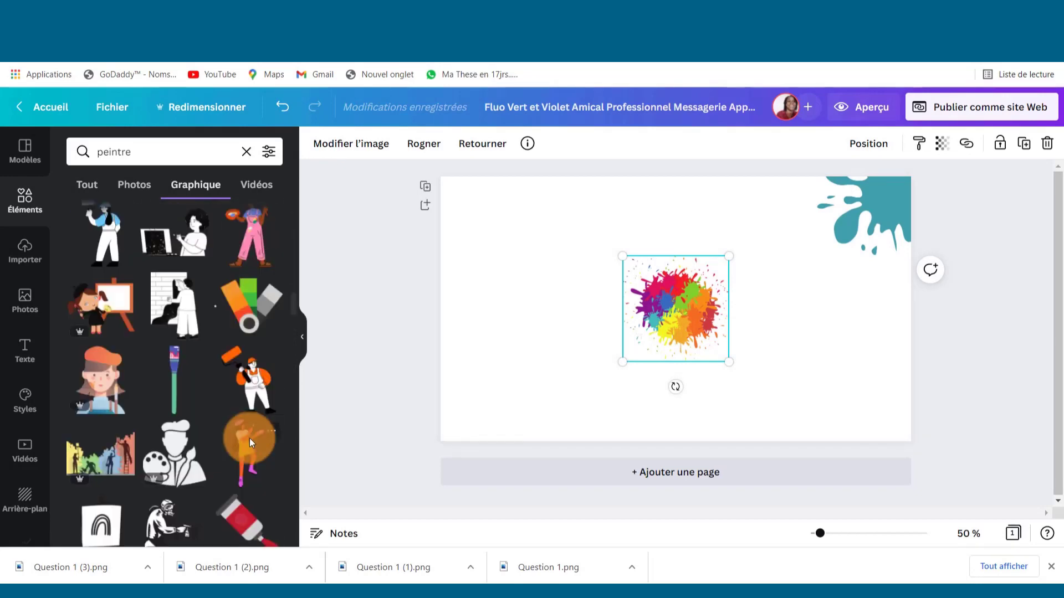
pyautogui.scroll(3, 249, 438)
pyautogui.click(250, 376)
pyautogui.moveTo(747, 415); pyautogui.dragTo(658, 285)
pyautogui.moveTo(633, 247); pyautogui.dragTo(816, 377)
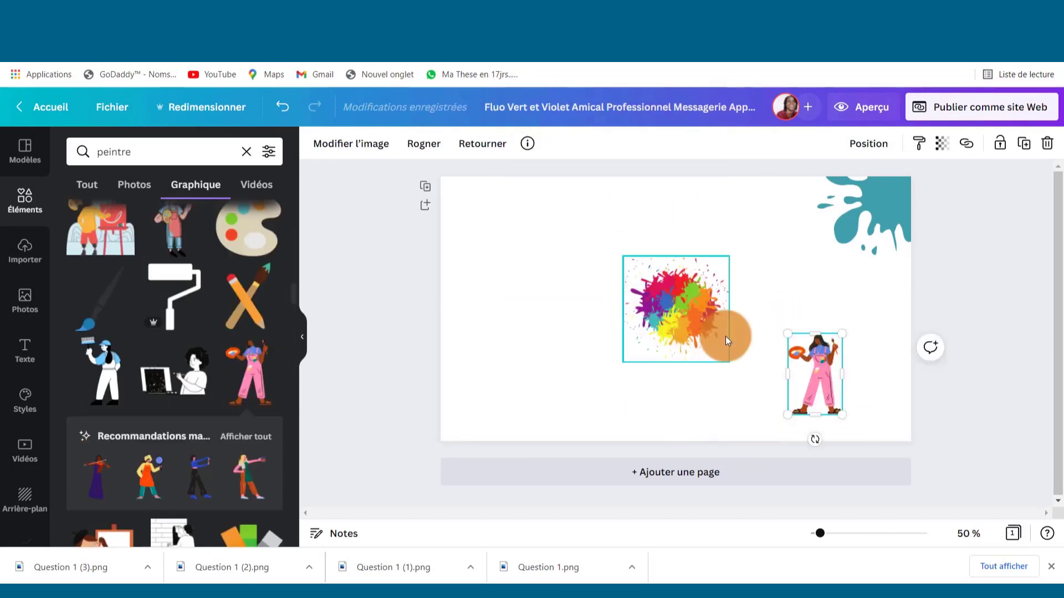
# Search graphics for "paint splash png" and fit a small dark red splash above the painter's palette, shifting the painter towards the page edge.
pyautogui.doubleClick(93, 161)
pyautogui.write('paint splash png')
pyautogui.press('Return')
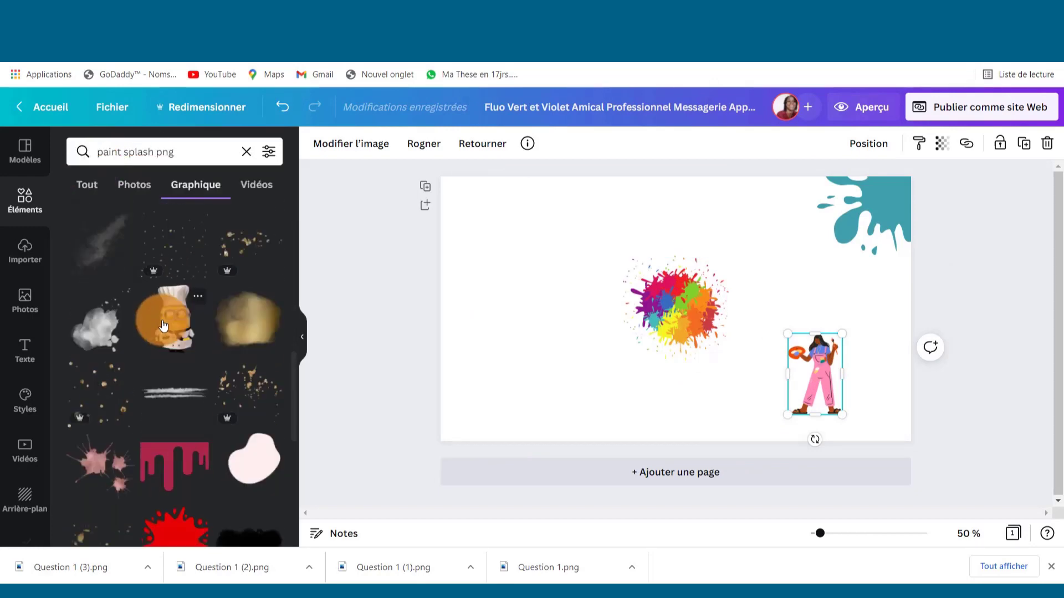
pyautogui.scroll(-10, 162, 323)
pyautogui.click(116, 264)
pyautogui.moveTo(700, 324)
pyautogui.mouseDown()
pyautogui.moveTo(837, 327)
pyautogui.moveTo(827, 329)
pyautogui.mouseUp()
pyautogui.moveTo(851, 368); pyautogui.dragTo(813, 326)
pyautogui.moveTo(798, 299); pyautogui.dragTo(798, 330)
pyautogui.moveTo(821, 373); pyautogui.dragTo(860, 373)
pyautogui.moveTo(801, 342); pyautogui.dragTo(835, 341)
# Replace the multicoloured splash with a yellow paint swirl in the upper-right corner and an orange-and-blue splash at the page's upper left.
pyautogui.scroll(10, 189, 445)
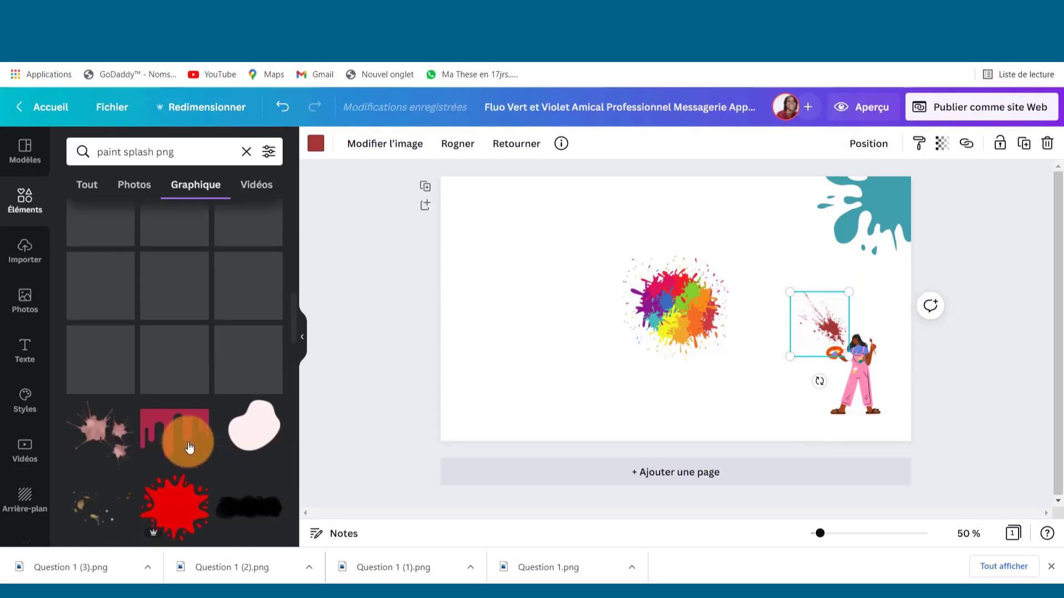
pyautogui.moveTo(189, 448)
pyautogui.mouseDown()
pyautogui.moveTo(610, 332)
pyautogui.moveTo(770, 147)
pyautogui.mouseUp()
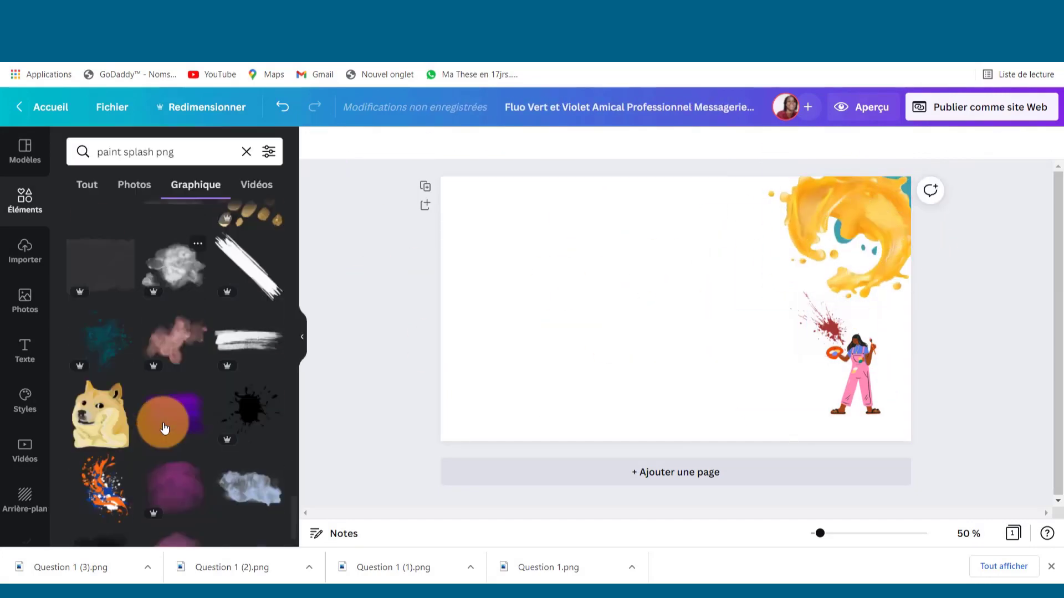
pyautogui.scroll(-1, 164, 428)
pyautogui.moveTo(104, 428); pyautogui.dragTo(524, 259)
# Look through the uploaded images and place a circular photo frame from the "cadre" elements on the page.
pyautogui.click(24, 251)
pyautogui.scroll(-15, 165, 308)
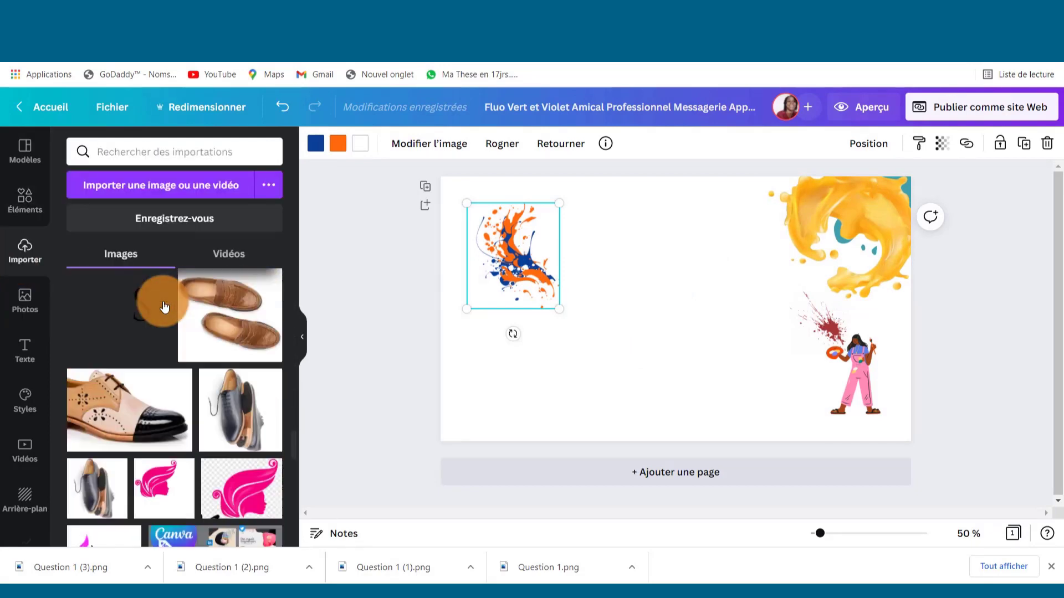
pyautogui.scroll(5, 161, 300)
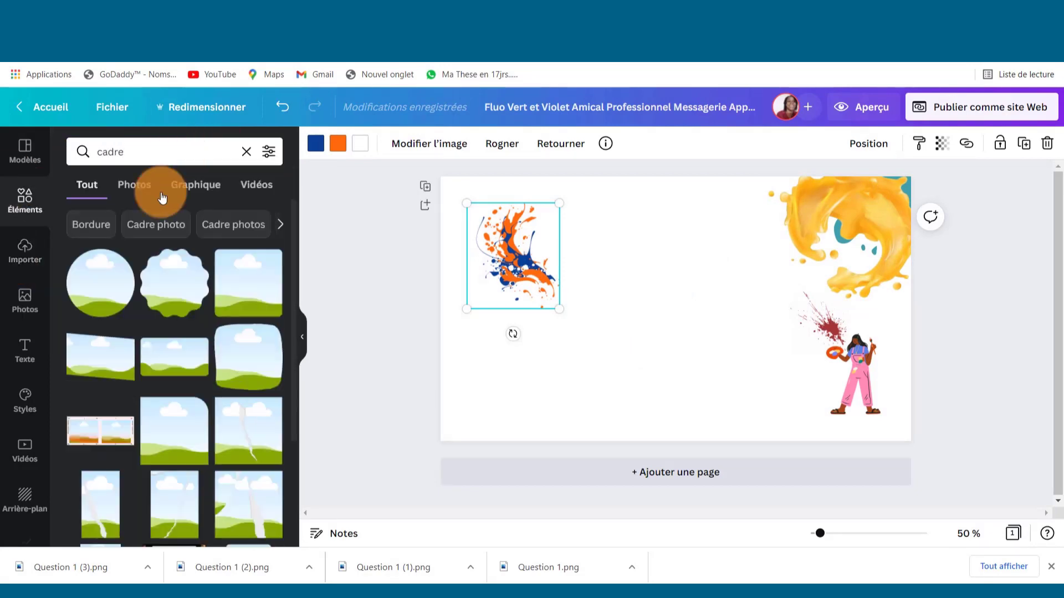
pyautogui.moveTo(100, 283); pyautogui.dragTo(556, 294)
# Insert the uploaded portrait of the woman in the white blouse at the page's left side, below the orange-and-blue splash moved into the corner.
pyautogui.click(25, 251)
pyautogui.scroll(-15, 159, 313)
pyautogui.moveTo(256, 383); pyautogui.dragTo(545, 310)
pyautogui.moveTo(617, 382); pyautogui.dragTo(538, 329)
pyautogui.moveTo(507, 312); pyautogui.dragTo(547, 377)
pyautogui.click(513, 274)
pyautogui.moveTo(465, 201); pyautogui.dragTo(434, 165)
pyautogui.moveTo(553, 379); pyautogui.dragTo(542, 327)
pyautogui.moveTo(472, 356); pyautogui.dragTo(464, 368)
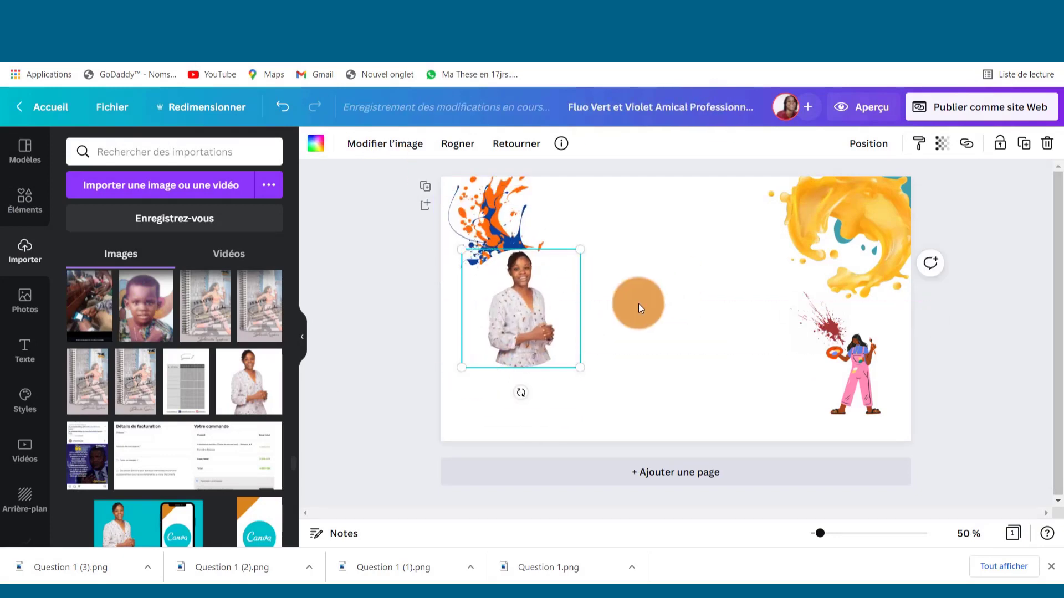
pyautogui.click(638, 304)
# Search the elements for "pot de peinture png" and insert the teal cartoon paint bucket with spilling red paint.
pyautogui.click(25, 201)
pyautogui.tripleClick(147, 155)
pyautogui.write('pot de peinture')
pyautogui.press('Return')
pyautogui.write('png')
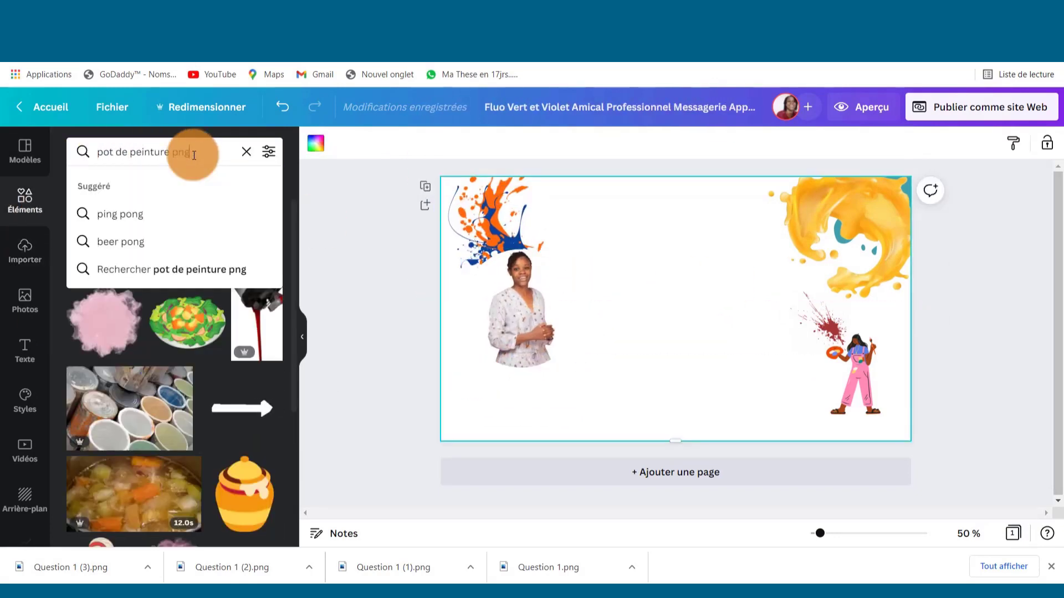
pyautogui.press('Return')
pyautogui.click(649, 144)
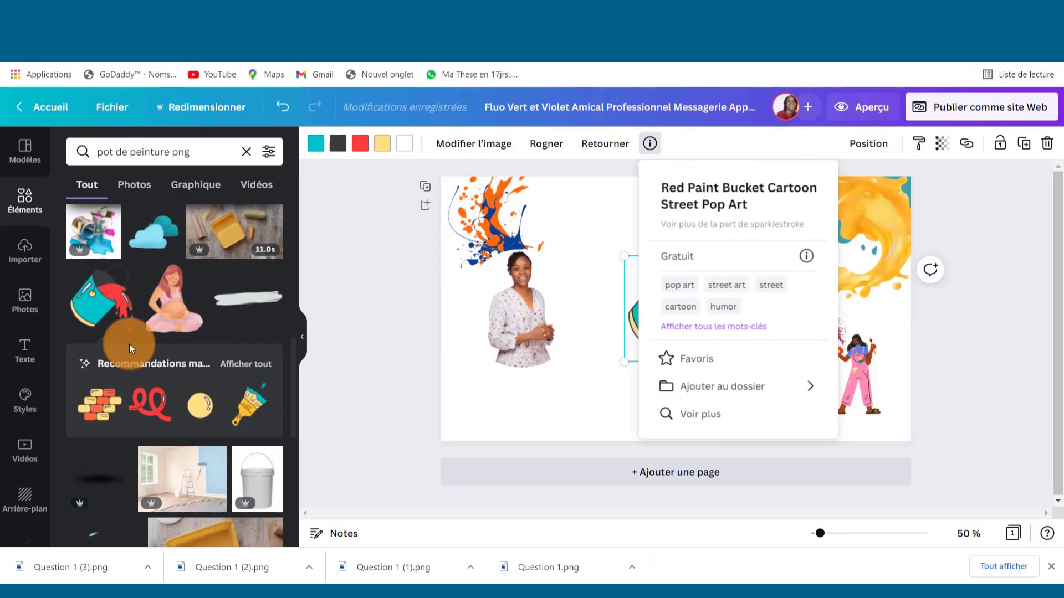
pyautogui.scroll(-10, 128, 344)
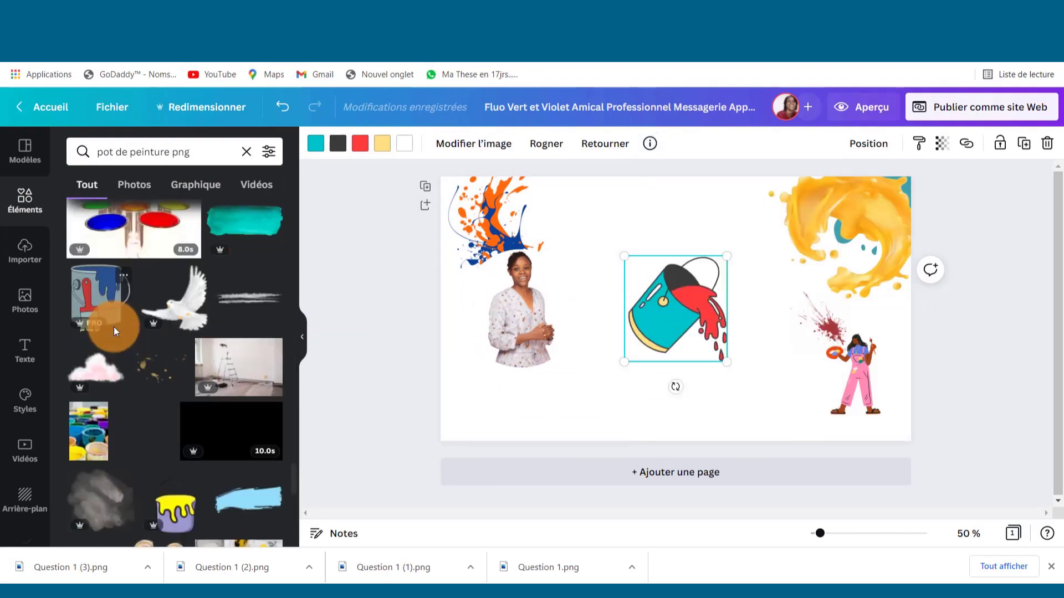
pyautogui.scroll(-6, 100, 344)
pyautogui.scroll(3, 95, 277)
# Recolour the dark red splash above the painter's palette to orange.
pyautogui.click(828, 329)
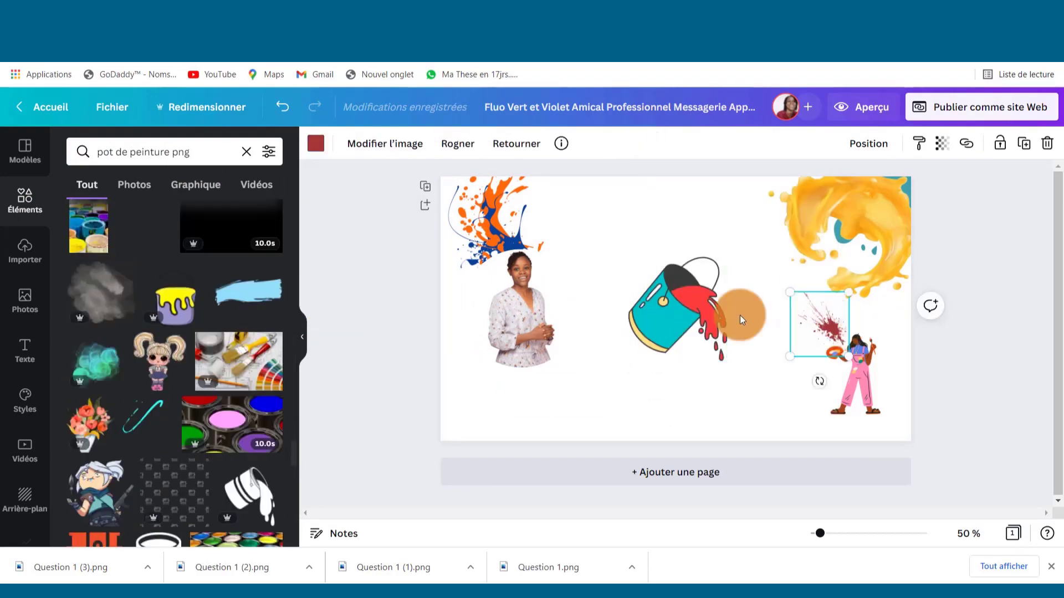
pyautogui.click(315, 144)
pyautogui.scroll(-1, 156, 477)
pyautogui.click(156, 378)
# Place a small bucket with yellow paint at the painter's feet and delete the large teal bucket.
pyautogui.click(25, 201)
pyautogui.click(175, 304)
pyautogui.moveTo(677, 330); pyautogui.dragTo(792, 398)
pyautogui.moveTo(824, 326); pyautogui.dragTo(772, 407)
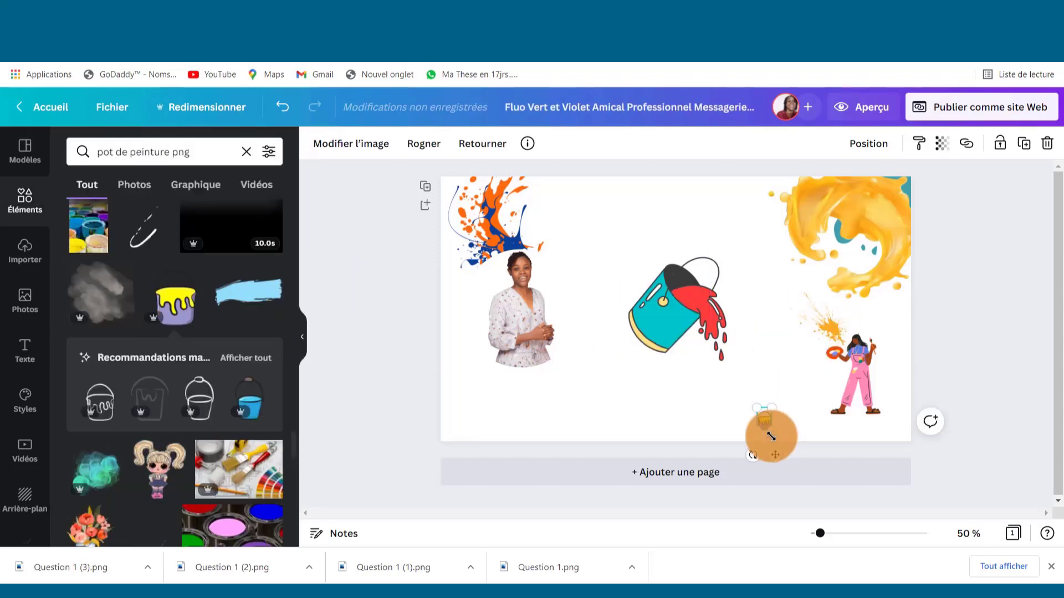
pyautogui.moveTo(775, 454); pyautogui.dragTo(829, 434)
pyautogui.click(677, 310)
pyautogui.press('Delete')
# Add the RODEO text style to the page and replace its wording with "COURS CANVA".
pyautogui.click(26, 354)
pyautogui.click(119, 413)
pyautogui.click(25, 201)
pyautogui.doubleClick(821, 318)
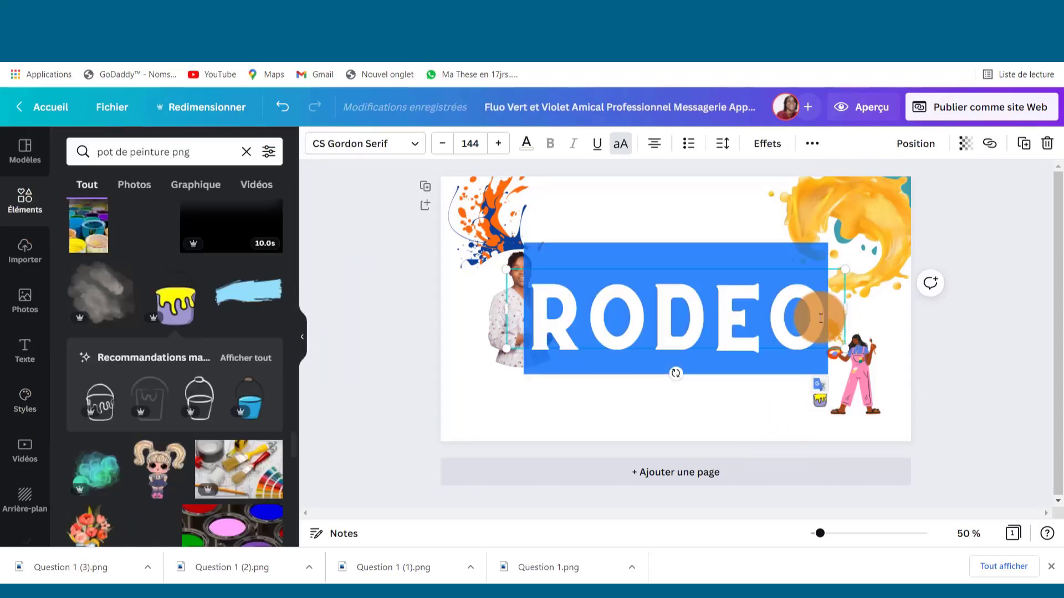
pyautogui.press('BackSpace')
pyautogui.write('COURS CANVA')
# Format the COURS CANVA title in black at size 95 and move it higher on the page.
pyautogui.click(498, 143)
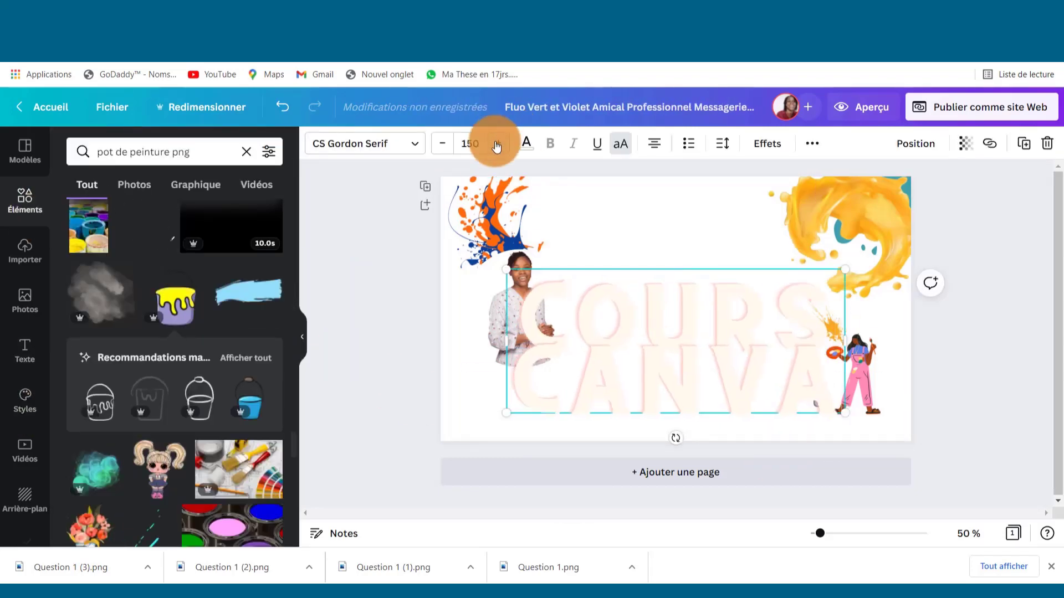
pyautogui.click(442, 144)
pyautogui.click(526, 144)
pyautogui.click(155, 351)
pyautogui.click(25, 200)
pyautogui.moveTo(694, 338); pyautogui.dragTo(694, 307)
pyautogui.click(766, 144)
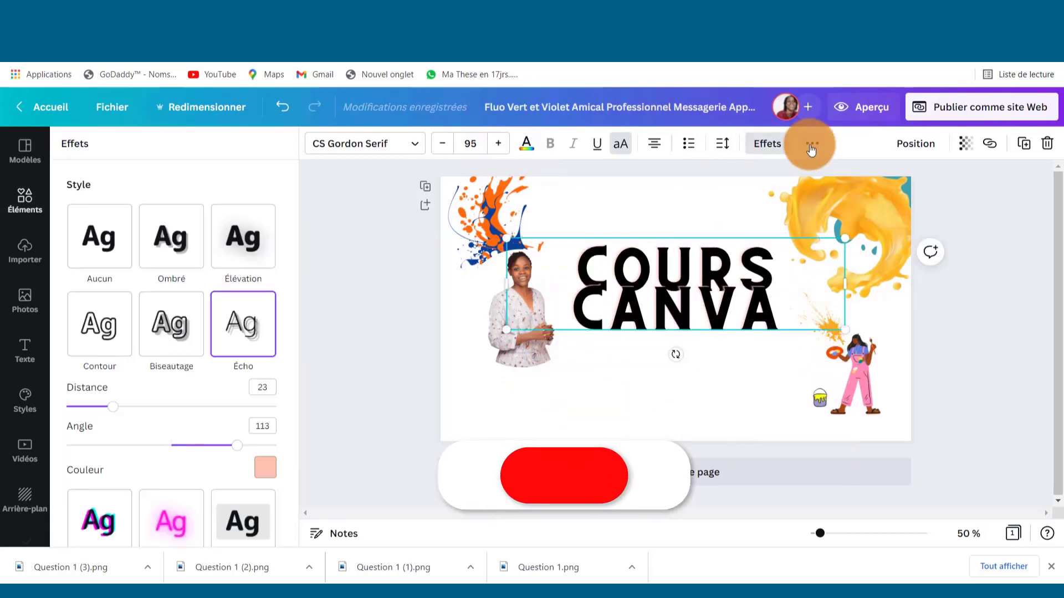
pyautogui.click(25, 201)
pyautogui.click(812, 144)
pyautogui.click(766, 144)
# Increase the letter spacing and the line spacing of the COURS CANVA title.
pyautogui.click(727, 149)
pyautogui.click(722, 148)
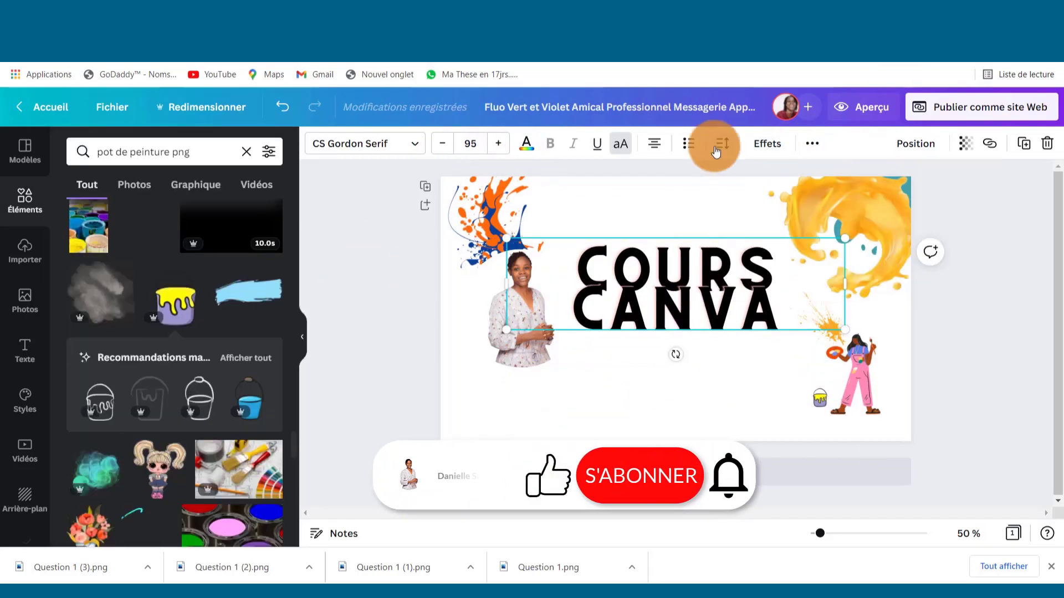
pyautogui.click(720, 149)
pyautogui.moveTo(861, 190); pyautogui.dragTo(871, 190)
pyautogui.moveTo(871, 218); pyautogui.dragTo(887, 219)
pyautogui.click(744, 372)
# Adjust the width of the COURS CANVA text box and reposition the title at the centre of the page.
pyautogui.moveTo(503, 329); pyautogui.dragTo(496, 304)
pyautogui.moveTo(574, 343); pyautogui.dragTo(555, 325)
pyautogui.click(587, 310)
pyautogui.moveTo(498, 296); pyautogui.dragTo(606, 290)
pyautogui.moveTo(757, 304); pyautogui.dragTo(705, 299)
pyautogui.click(653, 390)
# Move the woman's photo lower and slightly smaller, and rotate the orange and blue splash and place it behind her head.
pyautogui.moveTo(508, 294); pyautogui.dragTo(498, 409)
pyautogui.click(495, 260)
pyautogui.moveTo(499, 333); pyautogui.dragTo(451, 320)
pyautogui.moveTo(512, 262); pyautogui.dragTo(501, 350)
pyautogui.moveTo(508, 368); pyautogui.dragTo(536, 361)
pyautogui.moveTo(497, 309); pyautogui.dragTo(510, 305)
pyautogui.moveTo(518, 365); pyautogui.dragTo(523, 349)
pyautogui.moveTo(510, 305)
pyautogui.mouseDown()
pyautogui.moveTo(508, 286)
pyautogui.moveTo(509, 304)
pyautogui.mouseUp()
pyautogui.click(660, 362)
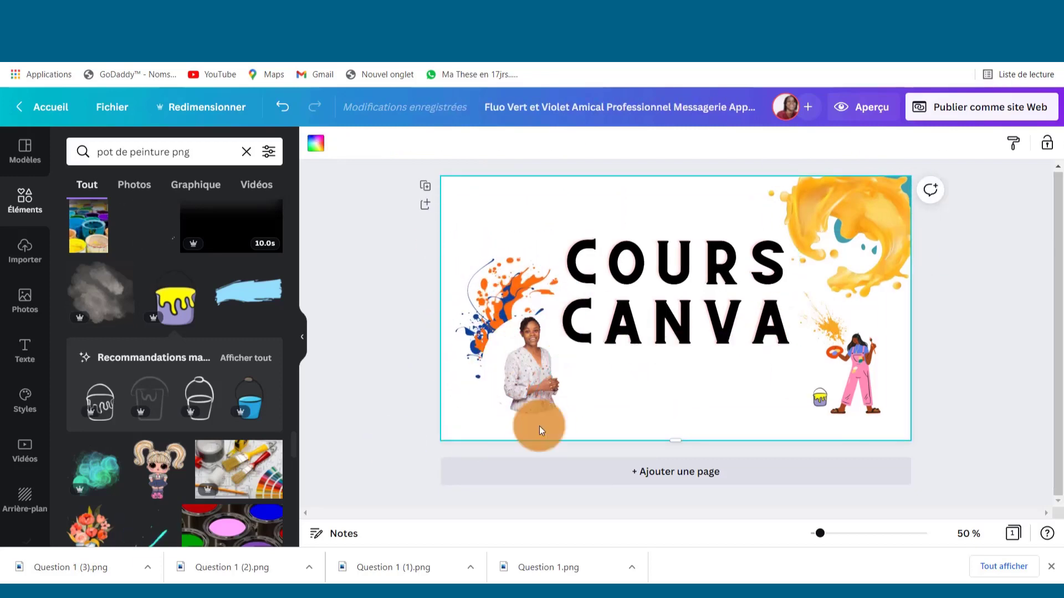
pyautogui.click(500, 497)
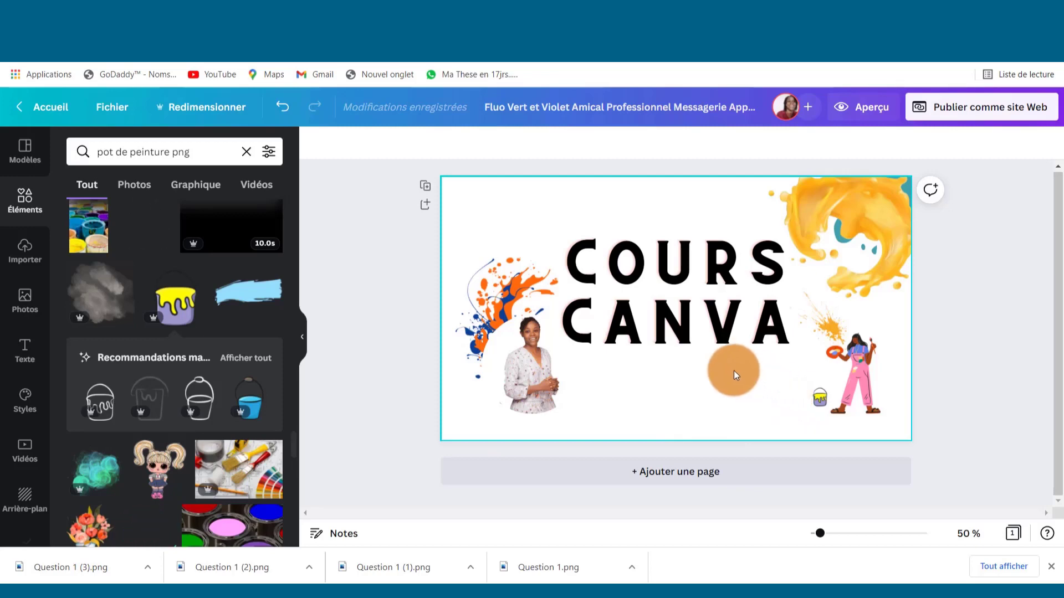
# Add a blank second page to the design and open the Intégrés app for embedding online media.
pyautogui.click(686, 476)
pyautogui.click(413, 290)
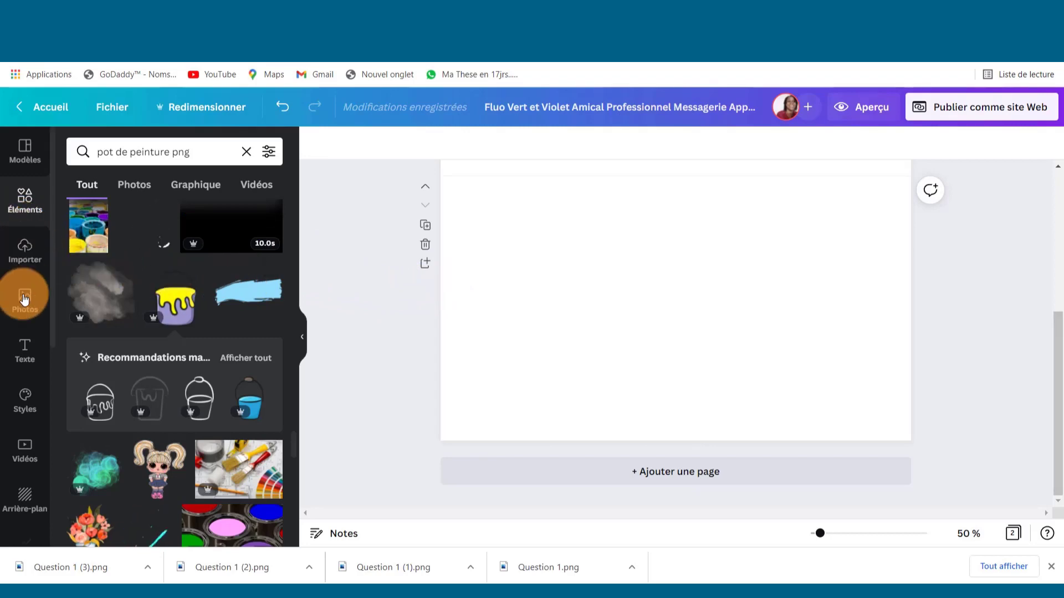
pyautogui.scroll(-5, 25, 299)
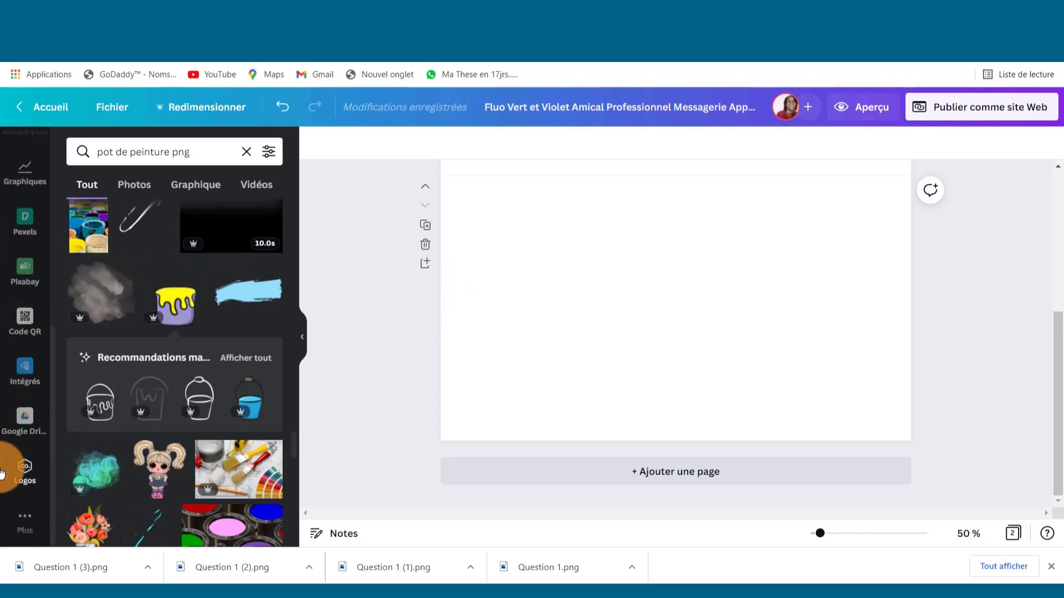
pyautogui.click(24, 520)
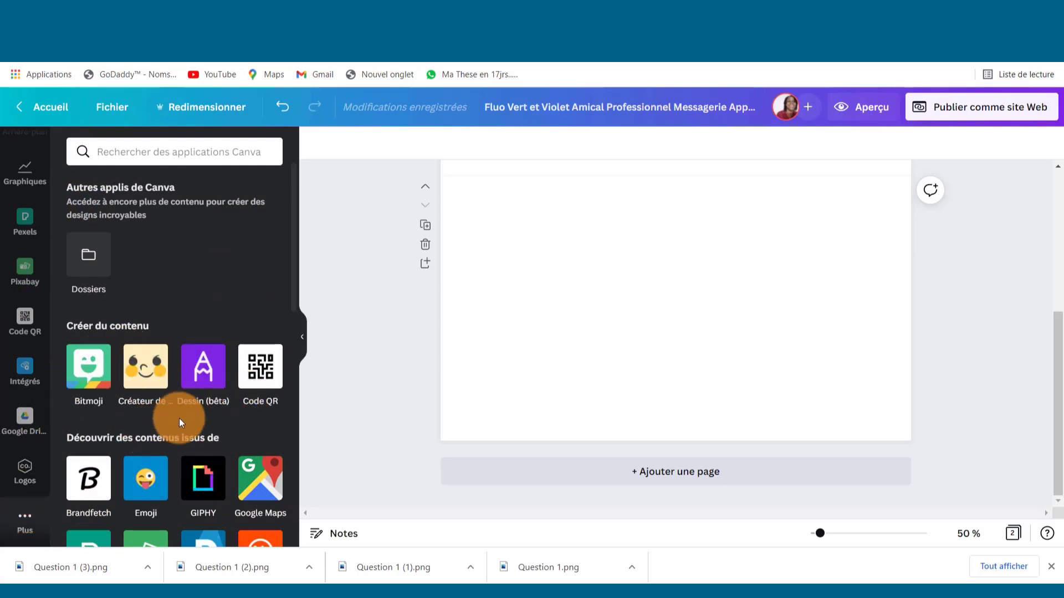
pyautogui.scroll(-3, 179, 418)
pyautogui.scroll(-3, 179, 418)
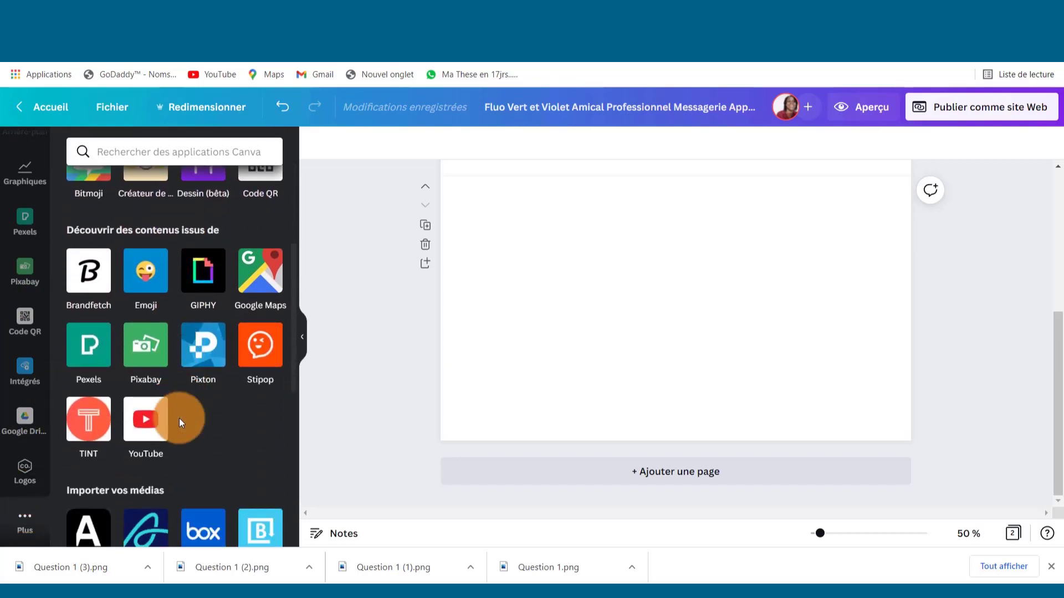
pyautogui.scroll(6, 144, 380)
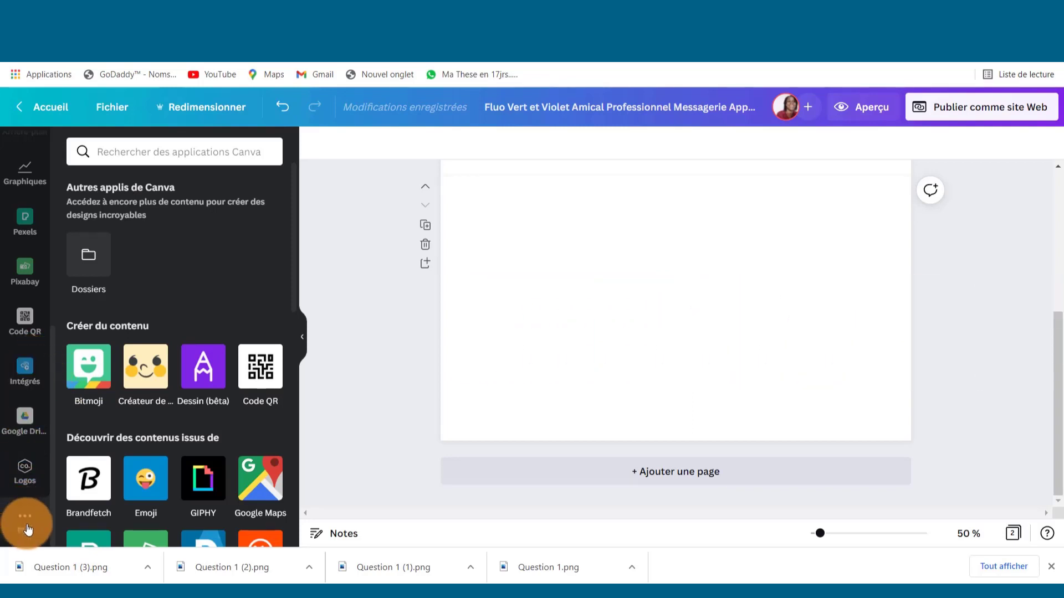
pyautogui.click(26, 368)
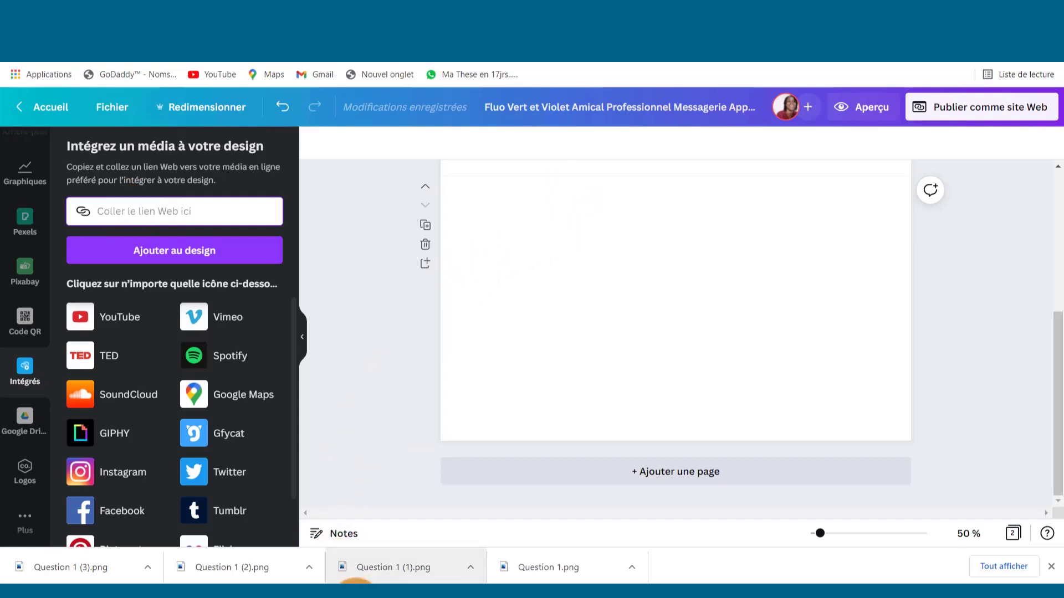
# Switch to Google Forms, copy the questionnaire's shareable link, and embed it on the second page back in Canva.
pyautogui.click(354, 596)
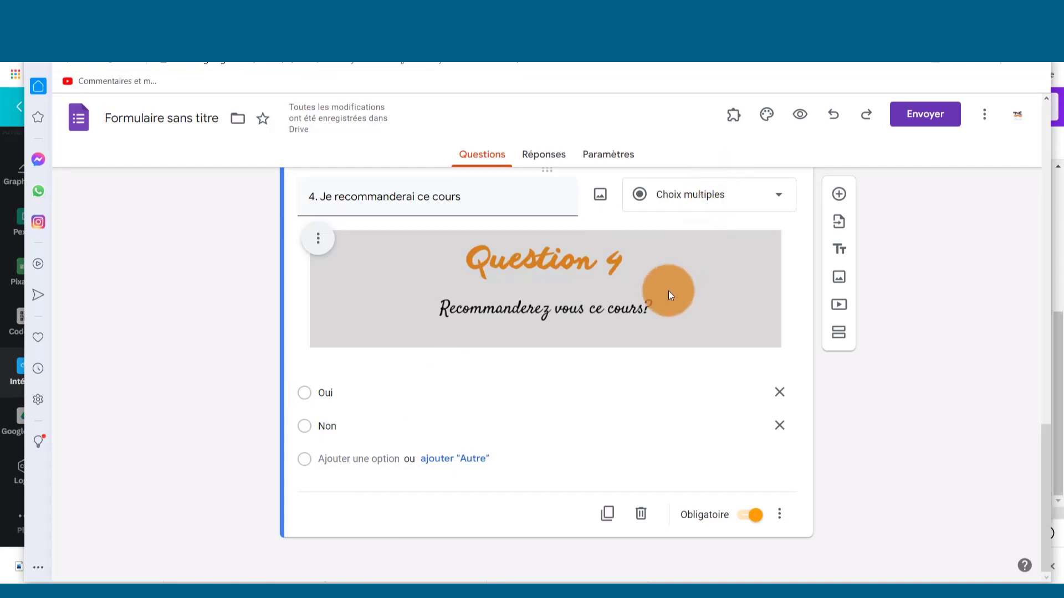
pyautogui.click(924, 121)
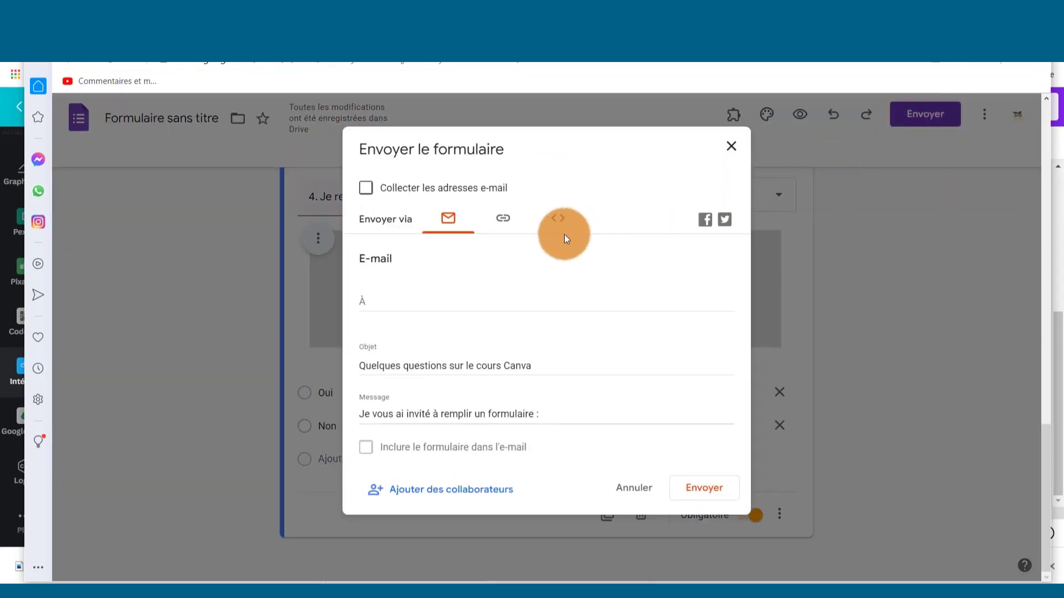
pyautogui.click(505, 218)
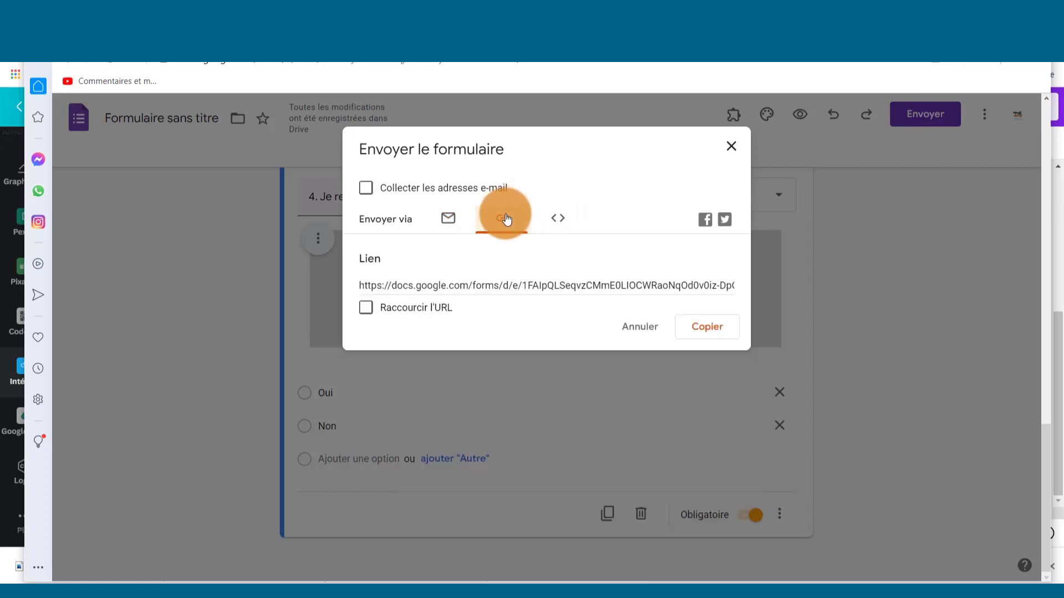
pyautogui.click(702, 329)
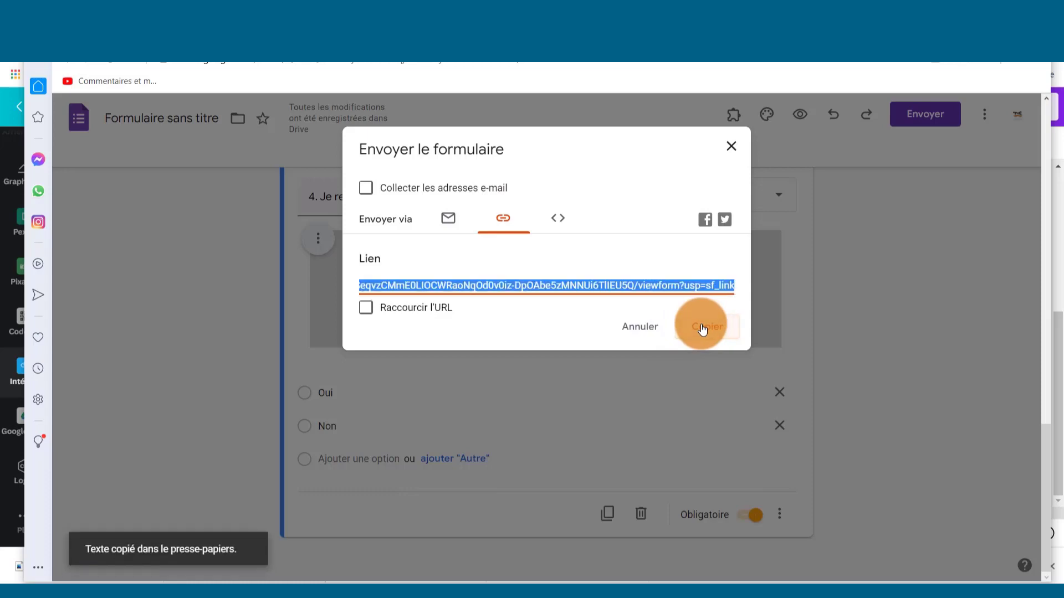
pyautogui.click(425, 596)
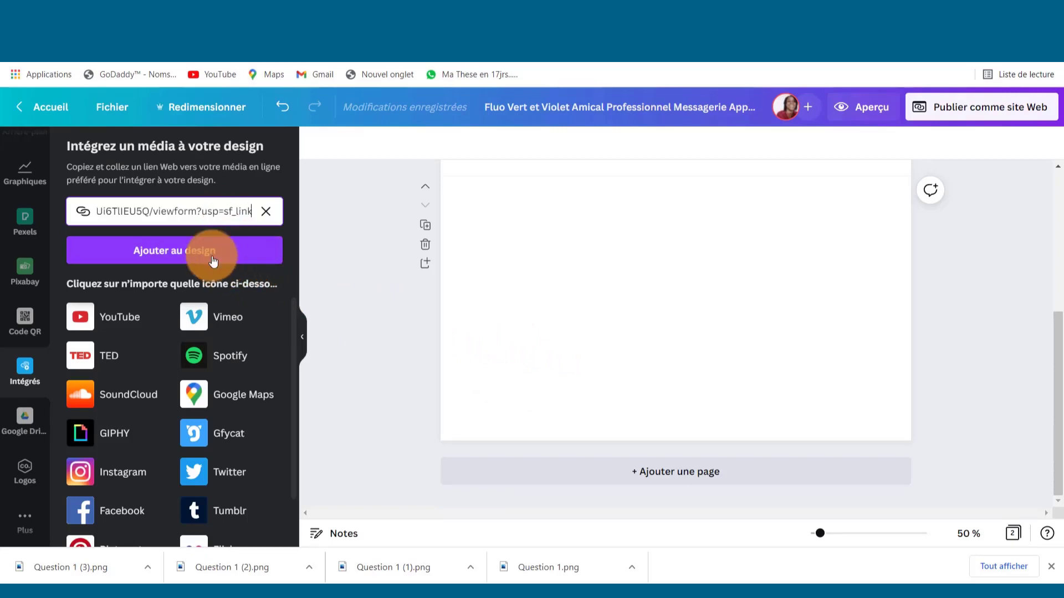
pyautogui.click(195, 250)
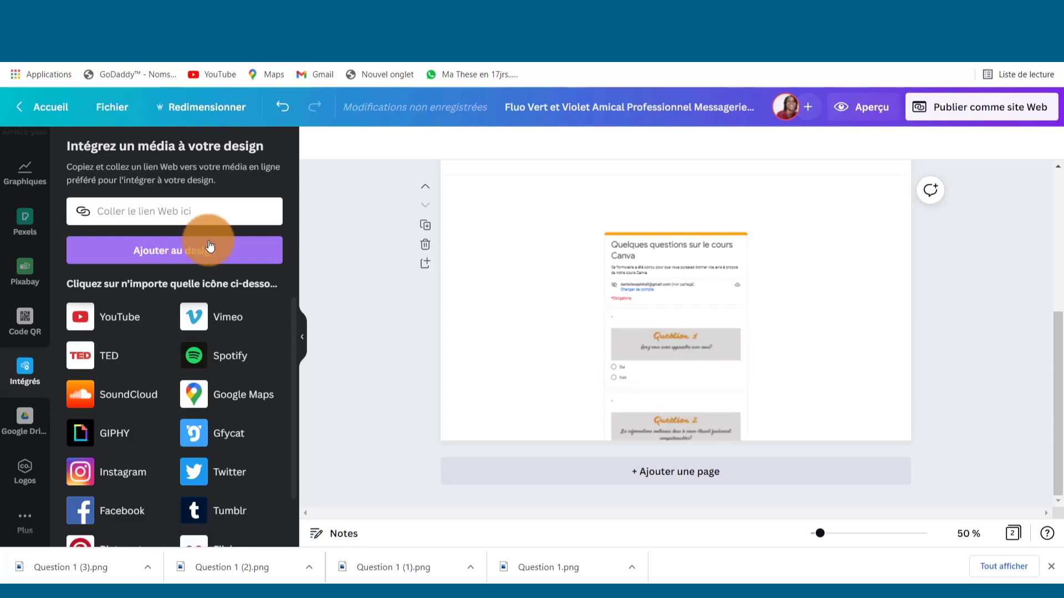
# Resize the embedded form into a narrow column and shift it towards the upper edge of the second page.
pyautogui.moveTo(1059, 342); pyautogui.dragTo(1057, 280)
pyautogui.click(733, 331)
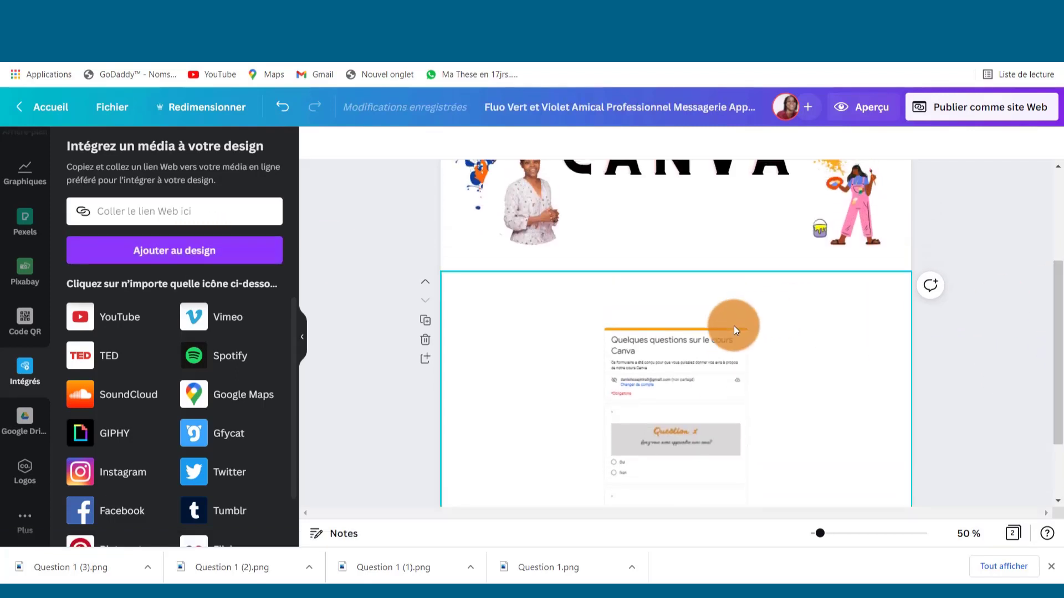
pyautogui.click(692, 331)
pyautogui.moveTo(678, 354)
pyautogui.mouseDown()
pyautogui.moveTo(676, 363)
pyautogui.moveTo(657, 341)
pyautogui.moveTo(679, 339)
pyautogui.mouseUp()
pyautogui.scroll(-3, 792, 351)
pyautogui.scroll(-1, 792, 351)
pyautogui.moveTo(755, 265); pyautogui.dragTo(809, 264)
pyautogui.scroll(1, 798, 271)
pyautogui.moveTo(596, 332); pyautogui.dragTo(530, 331)
pyautogui.scroll(3, 886, 345)
pyautogui.moveTo(743, 406); pyautogui.dragTo(748, 410)
pyautogui.scroll(1, 899, 260)
pyautogui.scroll(-6, 899, 261)
pyautogui.moveTo(815, 457); pyautogui.dragTo(752, 368)
pyautogui.moveTo(657, 306); pyautogui.dragTo(713, 304)
pyautogui.moveTo(655, 414); pyautogui.dragTo(655, 484)
pyautogui.moveTo(720, 343); pyautogui.dragTo(736, 344)
pyautogui.moveTo(593, 361); pyautogui.dragTo(524, 337)
pyautogui.moveTo(657, 295); pyautogui.dragTo(703, 294)
pyautogui.scroll(-1, 830, 241)
pyautogui.moveTo(782, 496); pyautogui.dragTo(704, 365)
pyautogui.moveTo(629, 385); pyautogui.dragTo(624, 455)
pyautogui.moveTo(627, 338); pyautogui.dragTo(643, 282)
pyautogui.moveTo(643, 392); pyautogui.dragTo(681, 291)
pyautogui.moveTo(675, 382); pyautogui.dragTo(676, 428)
pyautogui.moveTo(742, 427); pyautogui.dragTo(691, 263)
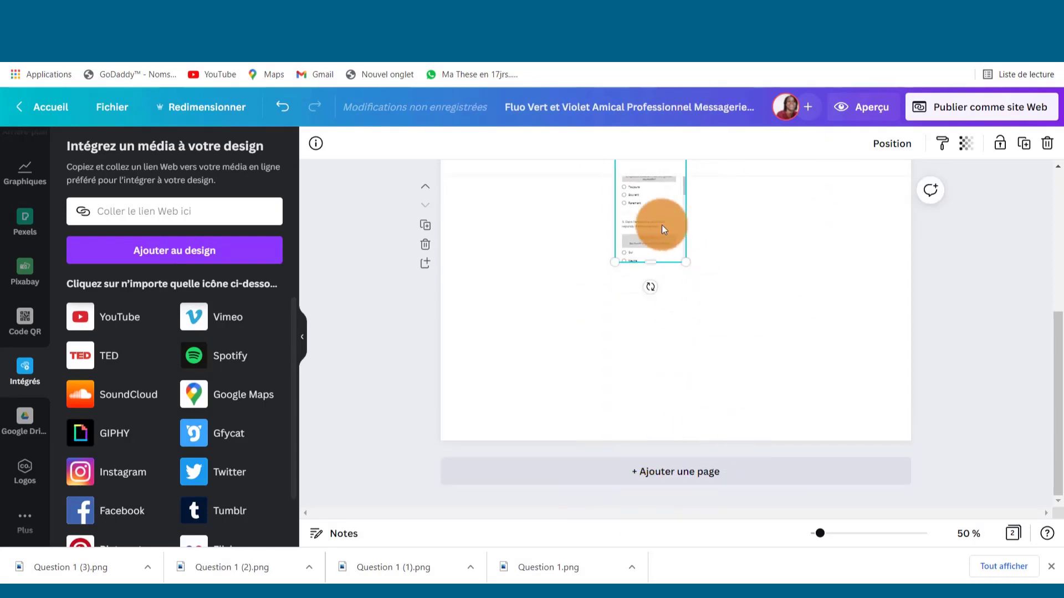
# Move the embedded form back down onto the second page, widen it, and adjust its height below the first page.
pyautogui.moveTo(662, 225); pyautogui.dragTo(672, 444)
pyautogui.moveTo(675, 333); pyautogui.dragTo(682, 310)
pyautogui.moveTo(682, 431); pyautogui.dragTo(683, 477)
pyautogui.moveTo(688, 413); pyautogui.dragTo(693, 371)
pyautogui.moveTo(690, 437); pyautogui.dragTo(690, 471)
pyautogui.moveTo(724, 274); pyautogui.dragTo(901, 272)
pyautogui.moveTo(655, 271); pyautogui.dragTo(574, 275)
pyautogui.moveTo(896, 275); pyautogui.dragTo(827, 272)
pyautogui.moveTo(688, 250); pyautogui.dragTo(665, 265)
pyautogui.scroll(3, 668, 272)
pyautogui.moveTo(672, 286); pyautogui.dragTo(672, 360)
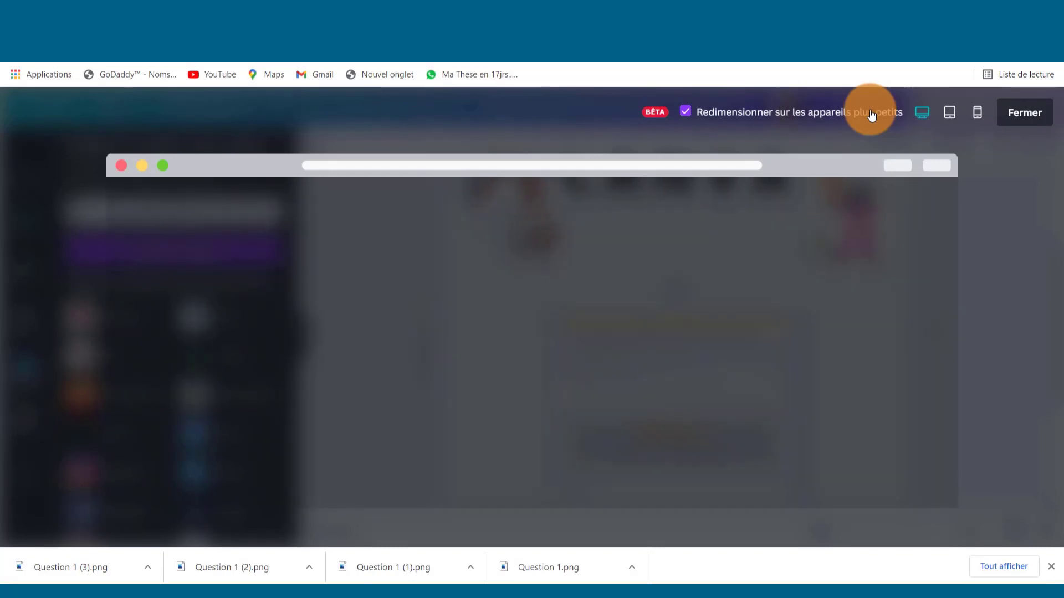
# Preview the website in desktop view, first windowed and then enlarged, and examine the title section and all embedded form questions.
pyautogui.click(921, 116)
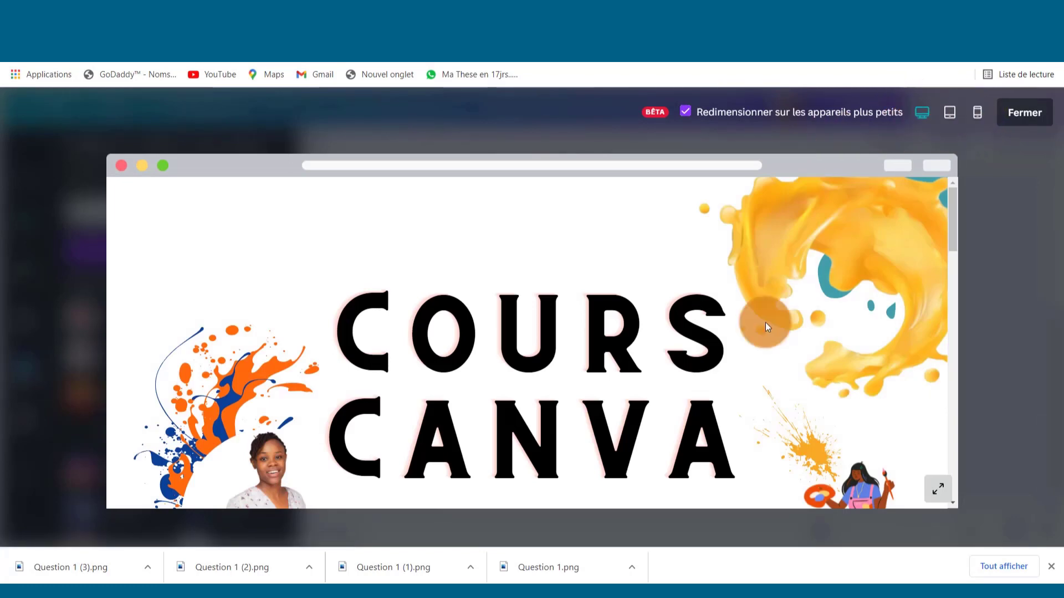
pyautogui.scroll(-8, 766, 323)
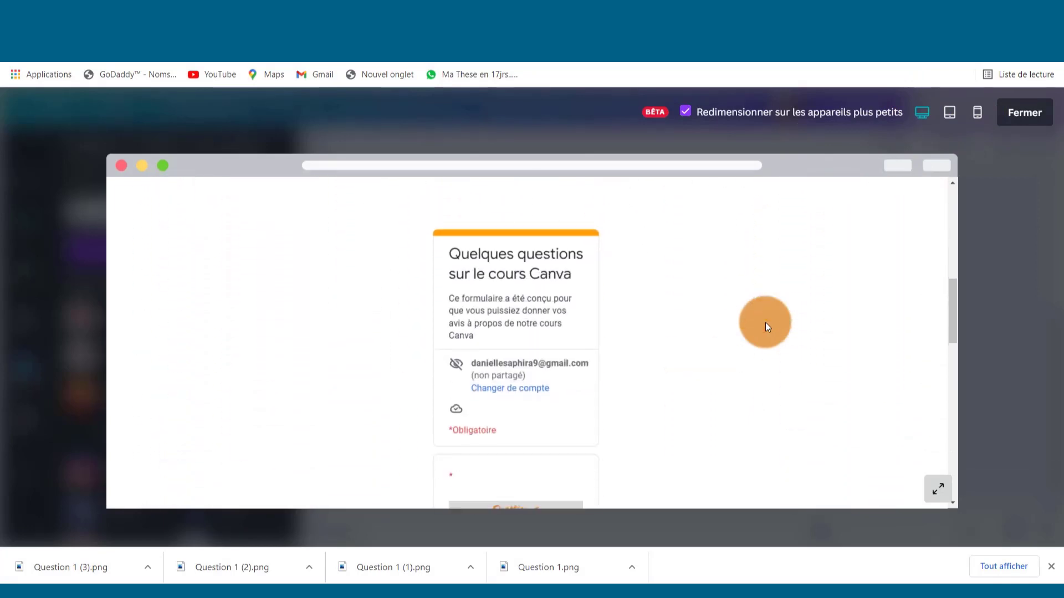
pyautogui.scroll(-6, 766, 325)
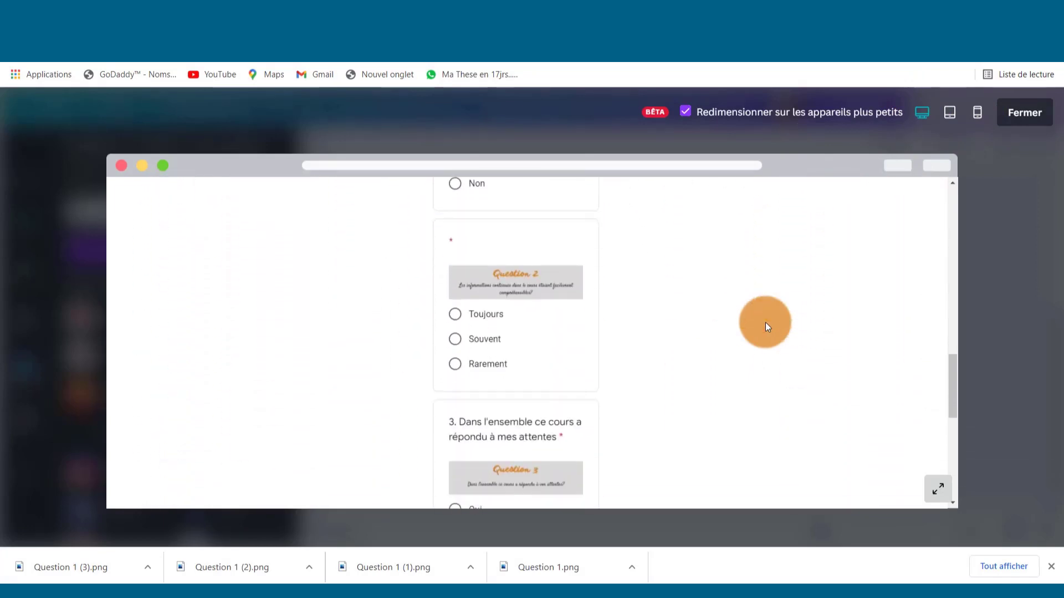
pyautogui.scroll(-7, 766, 322)
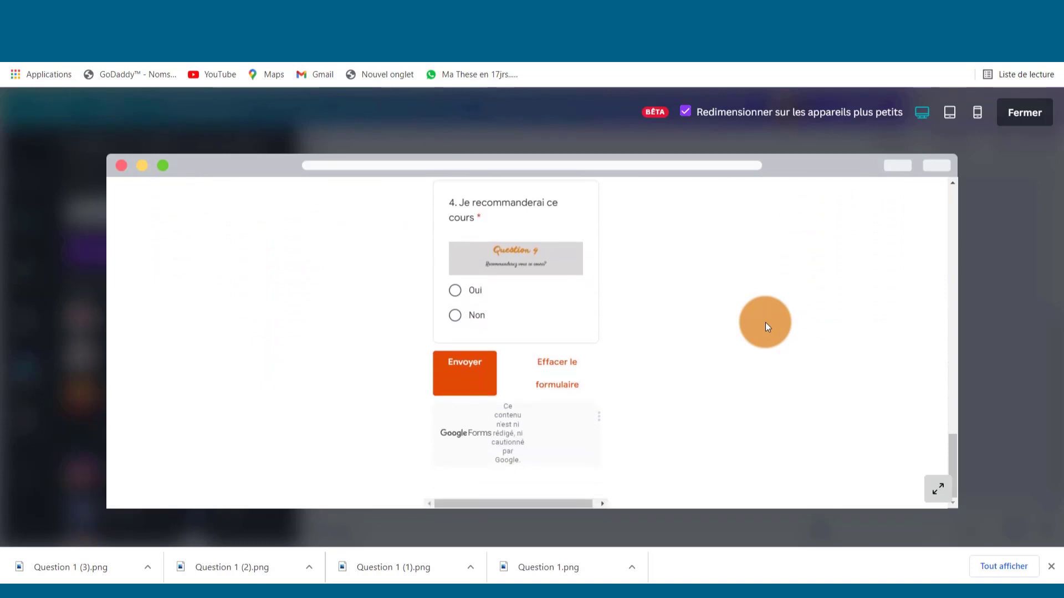
pyautogui.scroll(1, 766, 322)
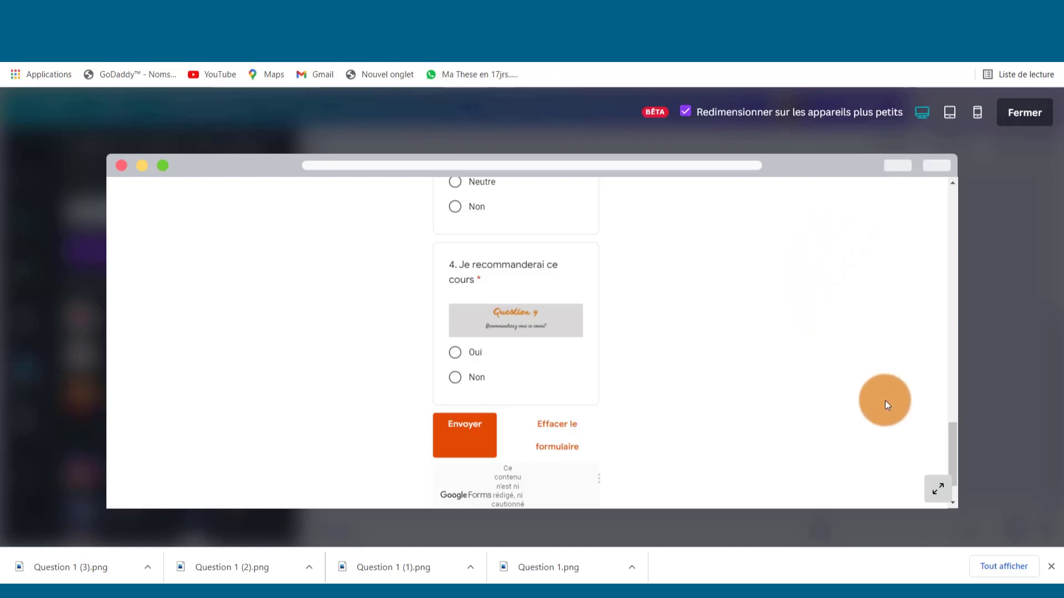
pyautogui.click(935, 495)
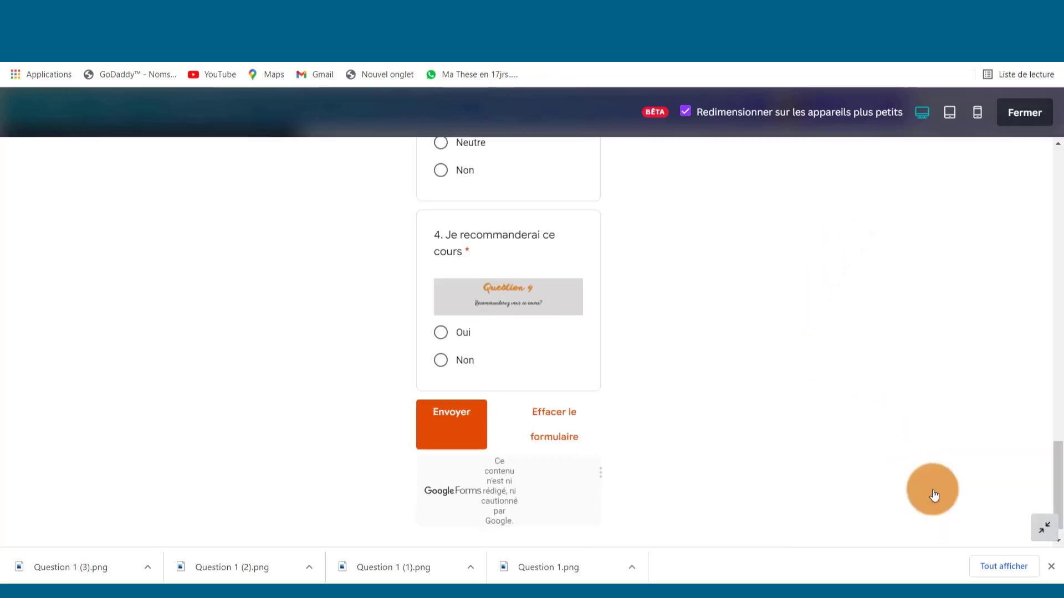
pyautogui.scroll(12, 915, 424)
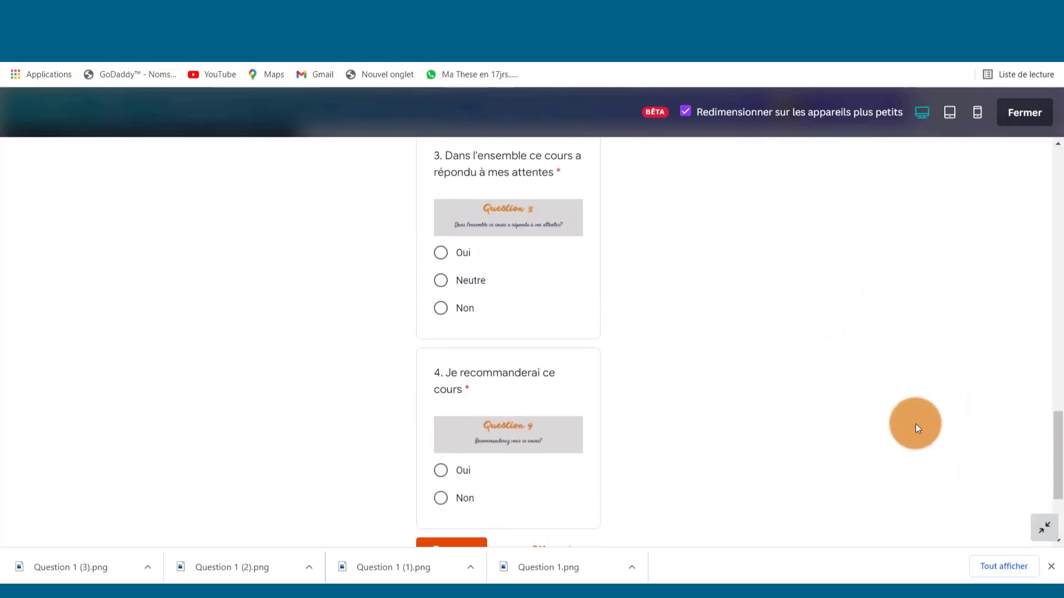
pyautogui.scroll(10, 915, 424)
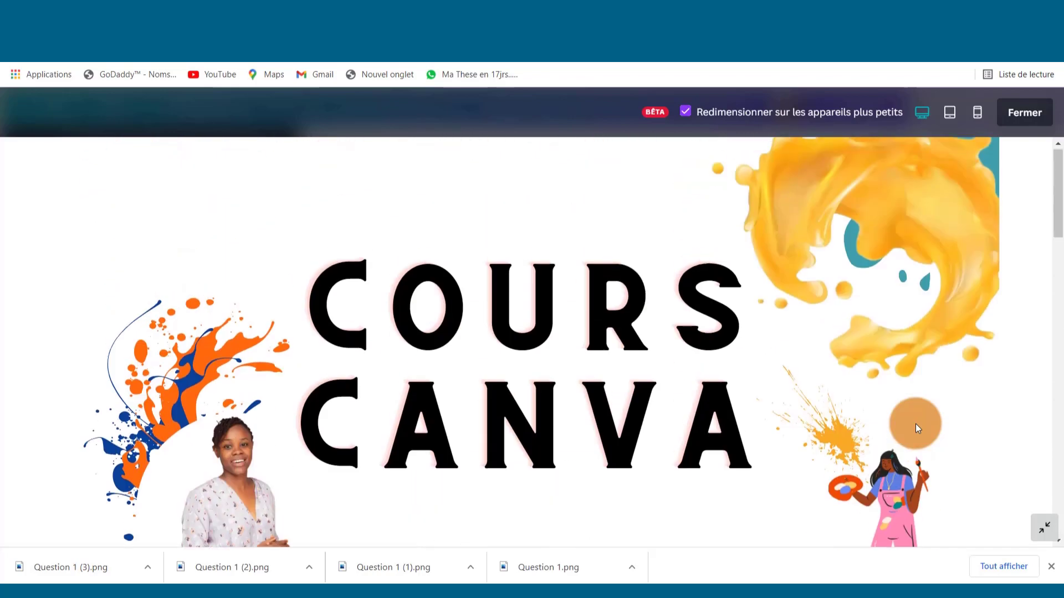
pyautogui.click(1025, 112)
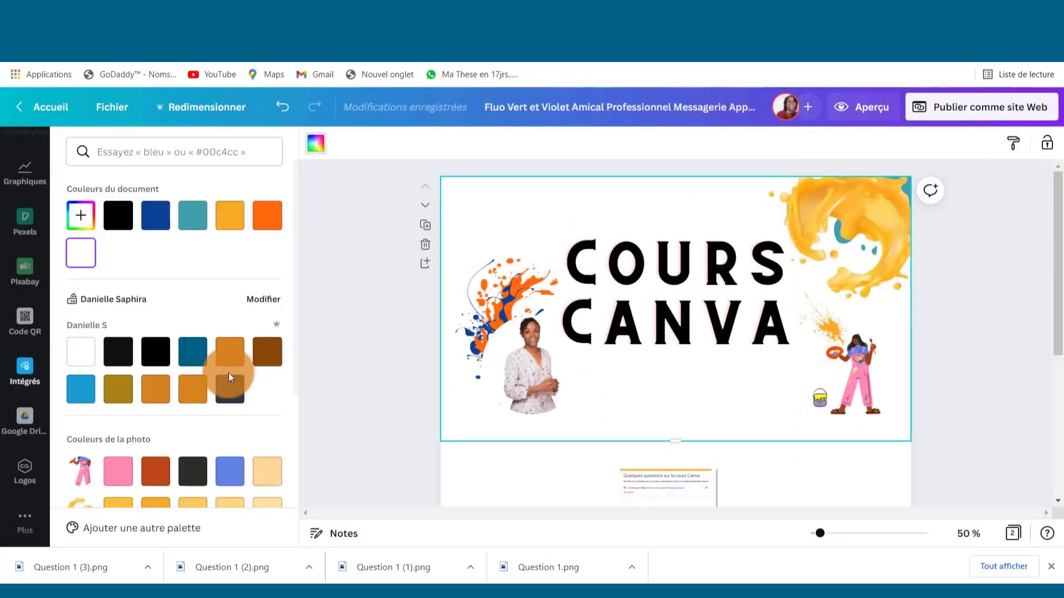
# Colour the backgrounds of both pages light orange using the last swatch of the painter illustration's photo colours.
pyautogui.click(273, 470)
pyautogui.scroll(-3, 820, 483)
pyautogui.click(817, 419)
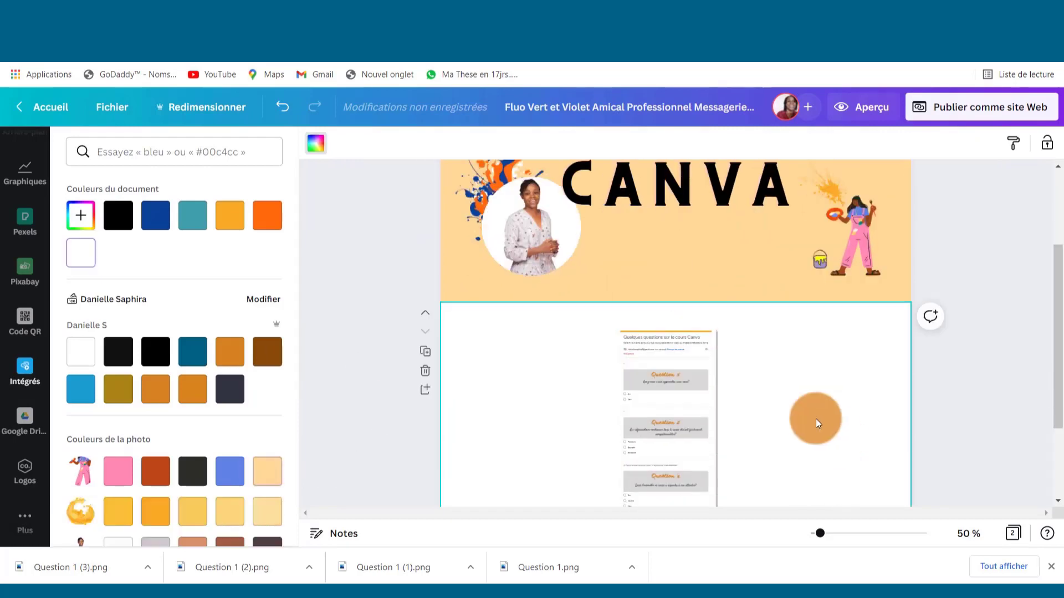
pyautogui.click(268, 472)
pyautogui.scroll(-3, 706, 216)
# Widen the embedded form slightly and keep it centred on the second page.
pyautogui.click(706, 213)
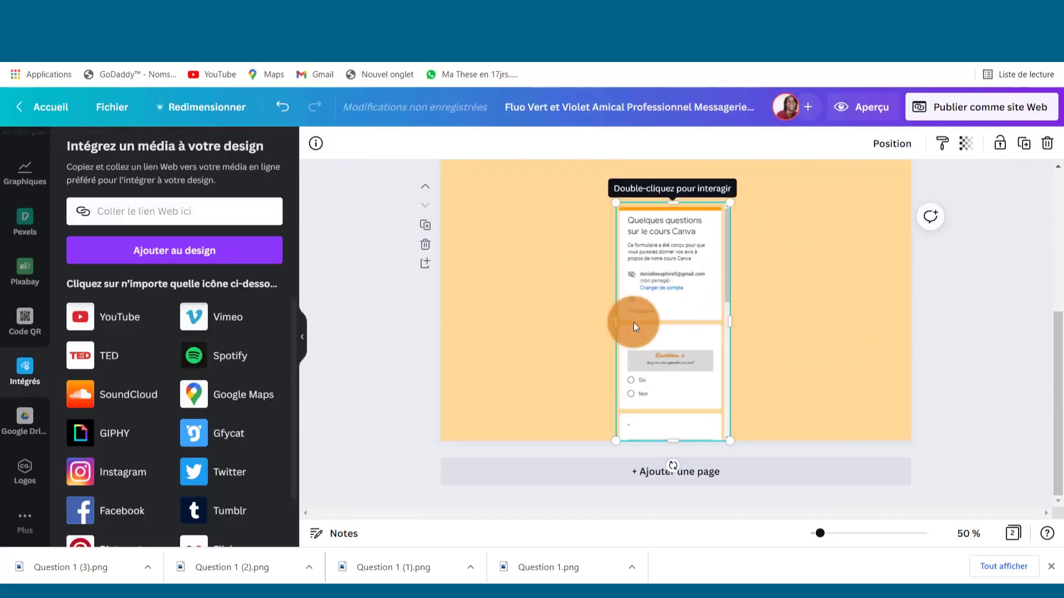
pyautogui.moveTo(656, 307); pyautogui.dragTo(618, 304)
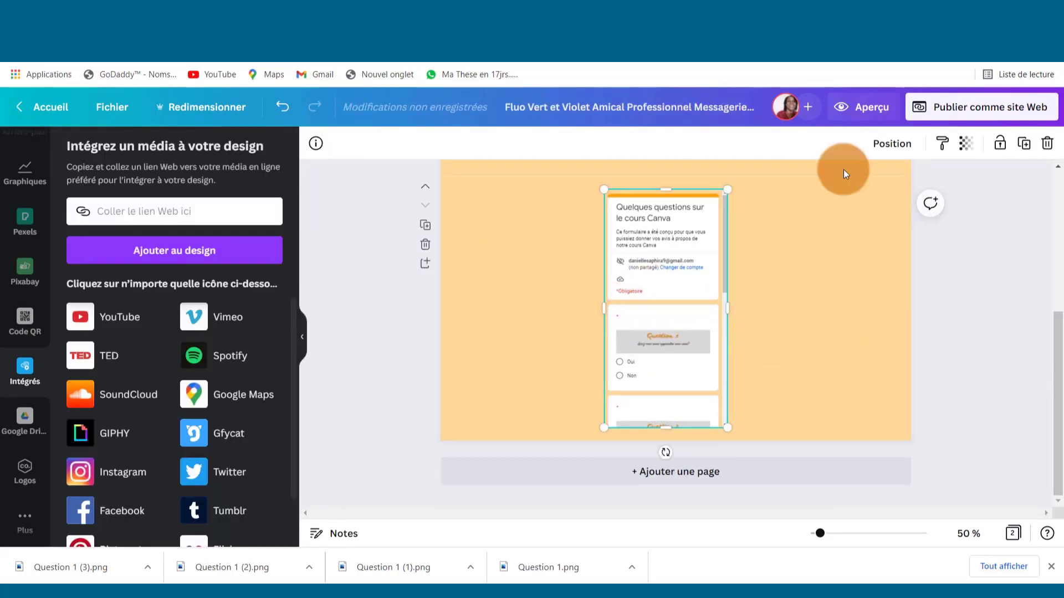
# Preview the website in desktop view and check the embedded form's width against the title section.
pyautogui.click(862, 107)
pyautogui.scroll(-15, 816, 257)
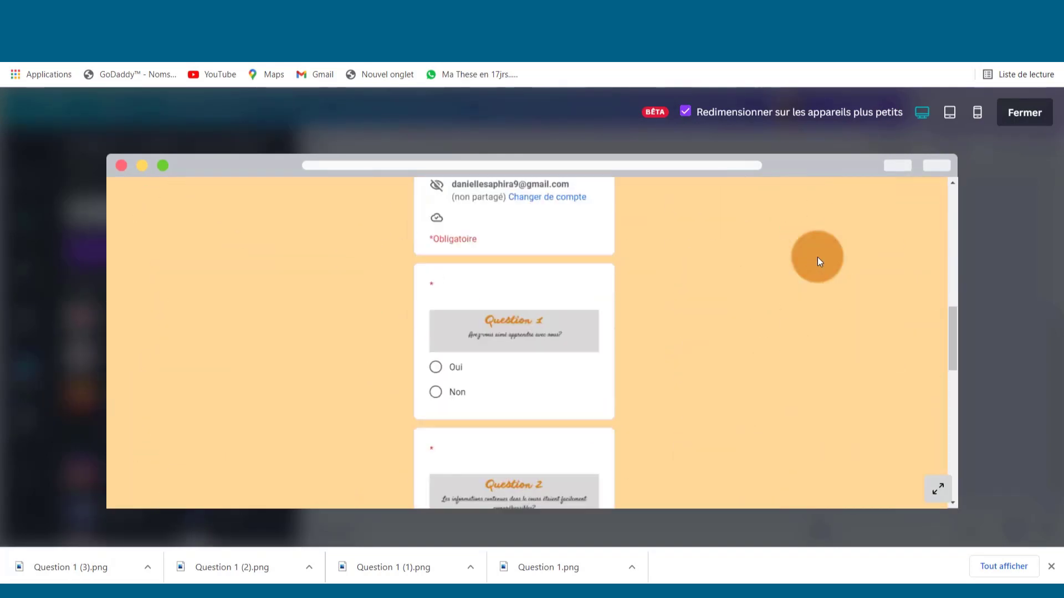
pyautogui.scroll(5, 816, 257)
pyautogui.scroll(10, 817, 257)
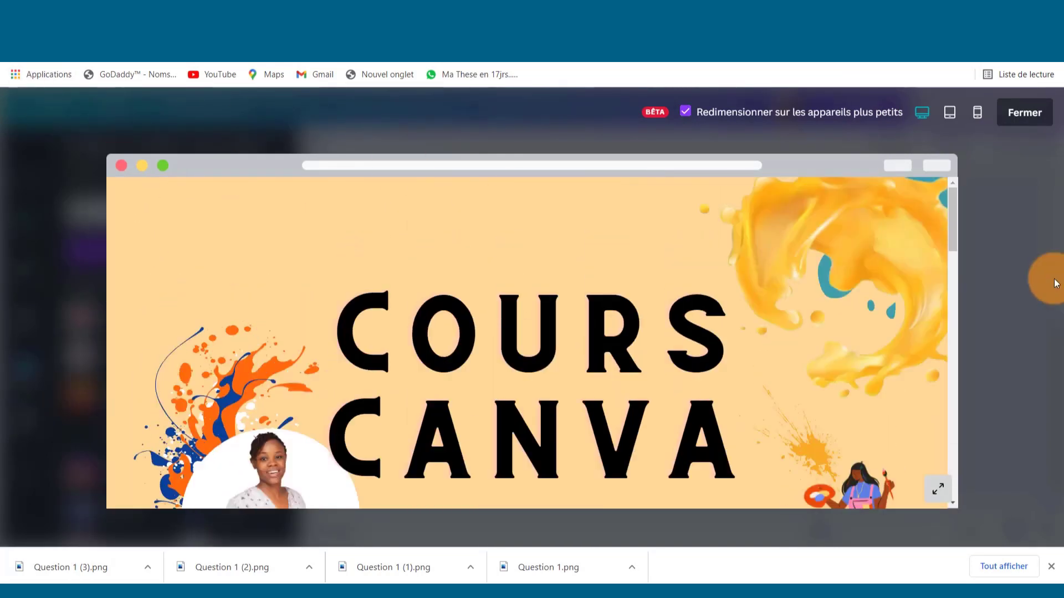
pyautogui.click(1025, 113)
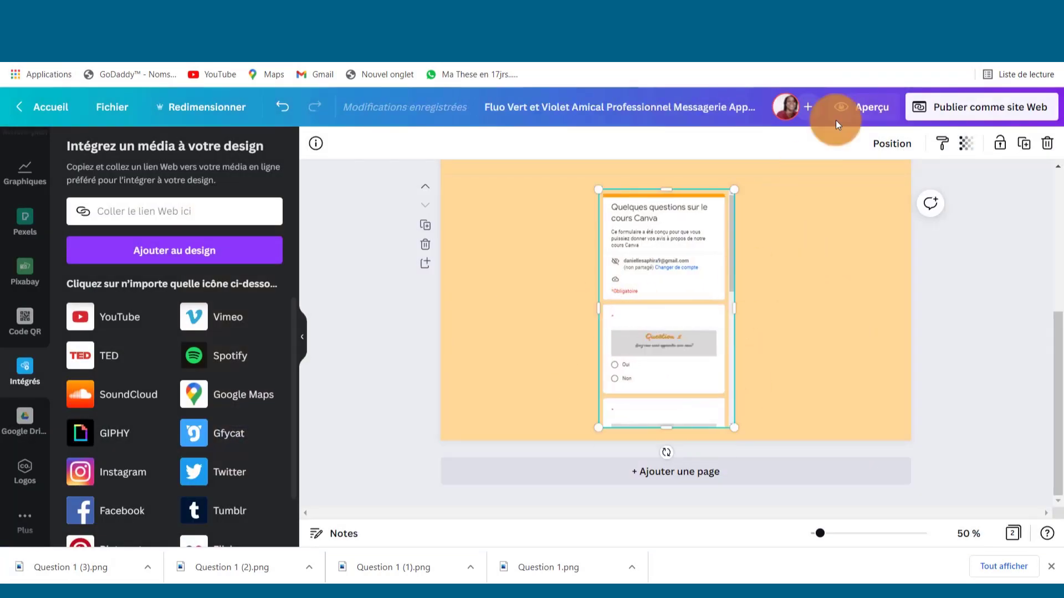
# Recheck the embedded form's fit in repeated desktop previews, from the title section down to the first questions.
pyautogui.click(848, 109)
pyautogui.scroll(-12, 816, 243)
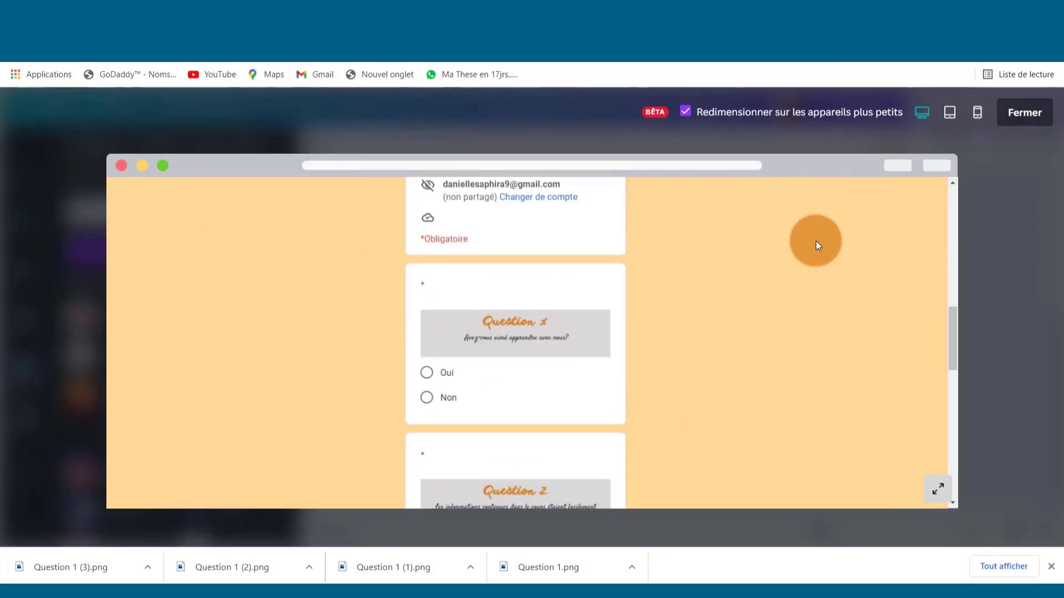
pyautogui.press('Escape')
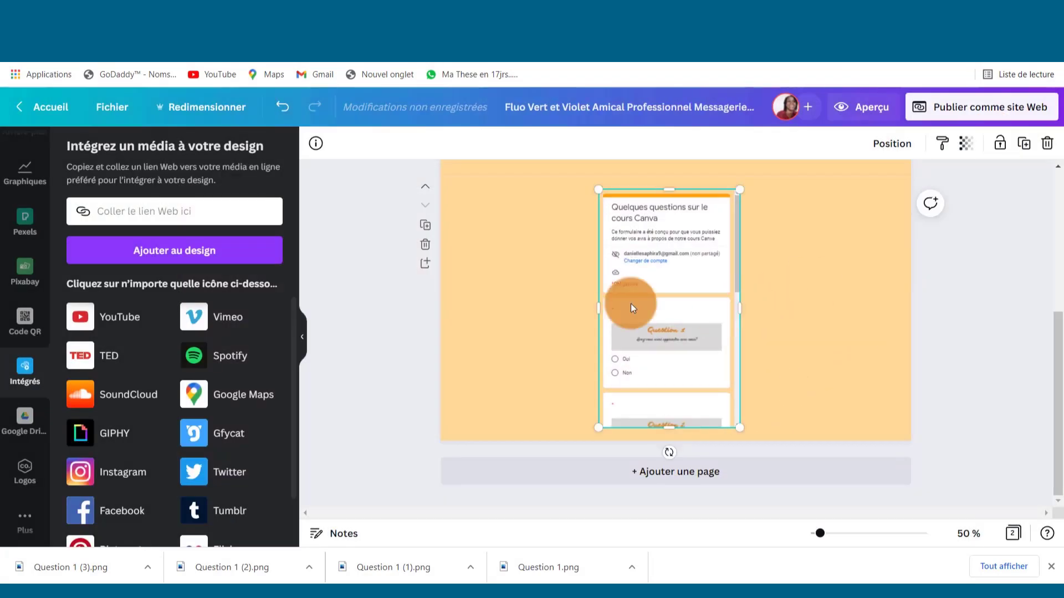
pyautogui.click(869, 107)
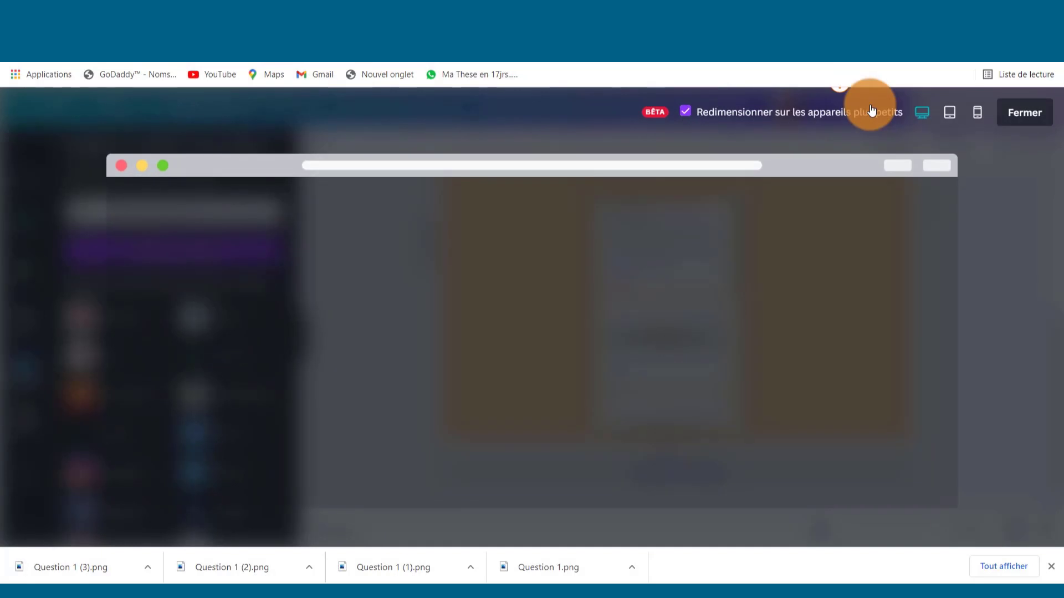
pyautogui.scroll(-8, 756, 296)
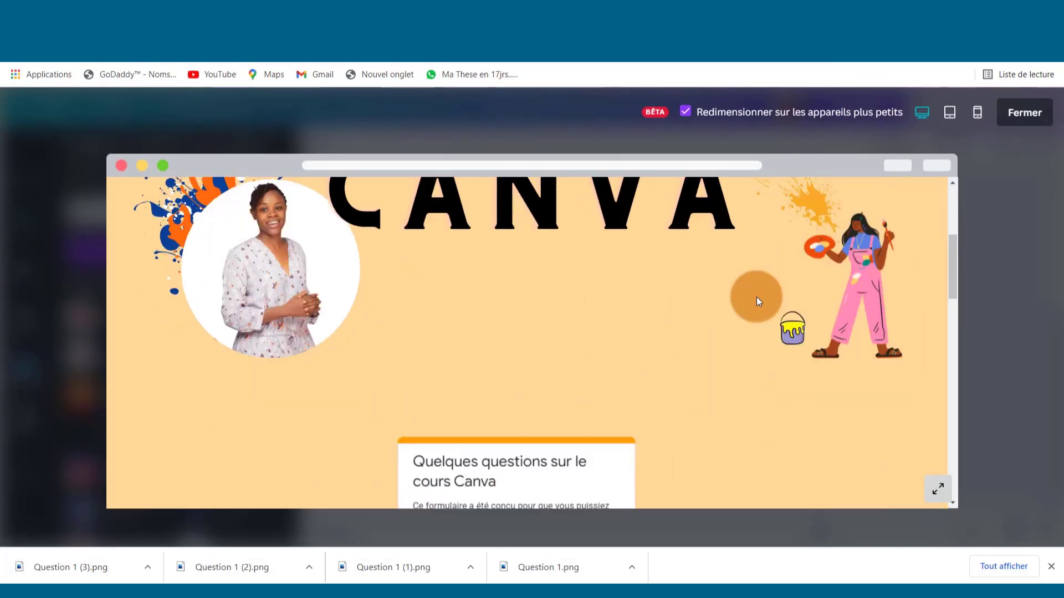
pyautogui.press('Escape')
# Shrink the yellow paint splash in the first page's corner and shift the COURS CANVA title slightly up towards it.
pyautogui.click(785, 205)
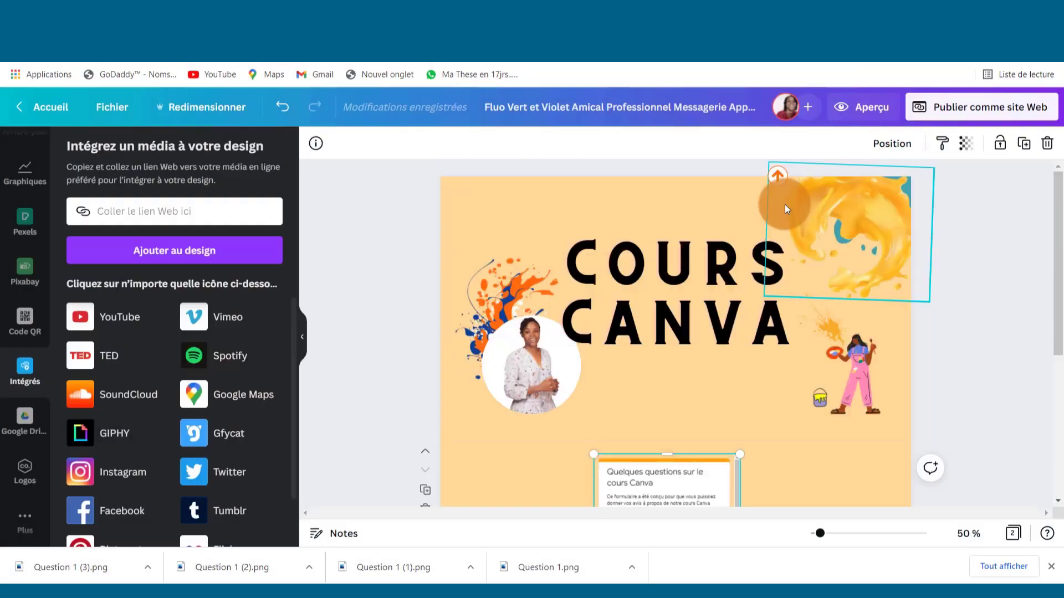
pyautogui.moveTo(783, 283); pyautogui.dragTo(787, 272)
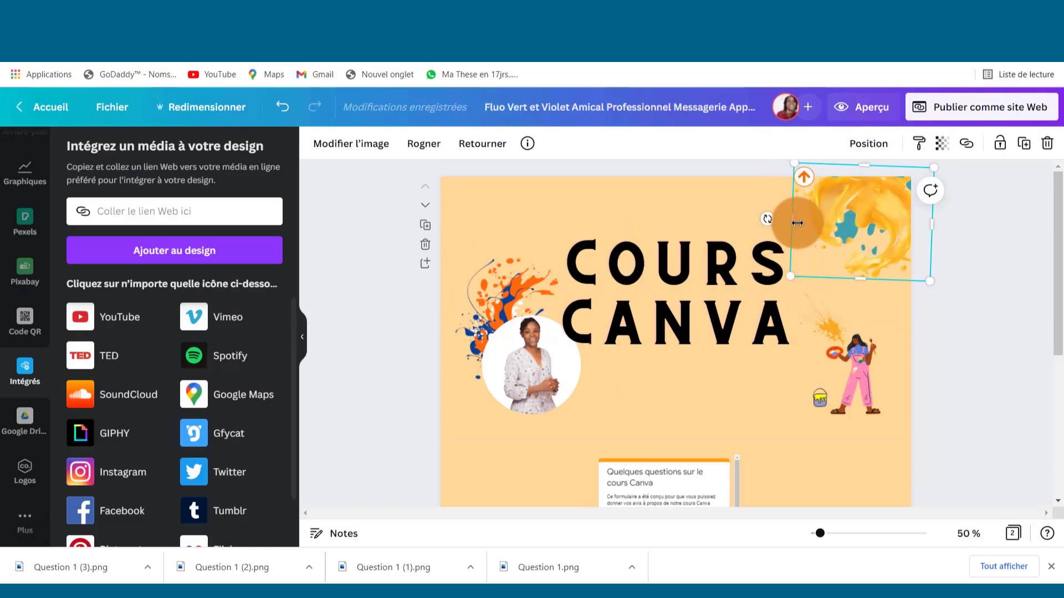
pyautogui.moveTo(679, 281); pyautogui.dragTo(695, 271)
pyautogui.click(623, 371)
# Widen the embedded form noticeably on both sides on the second page.
pyautogui.scroll(-5, 623, 371)
pyautogui.click(763, 300)
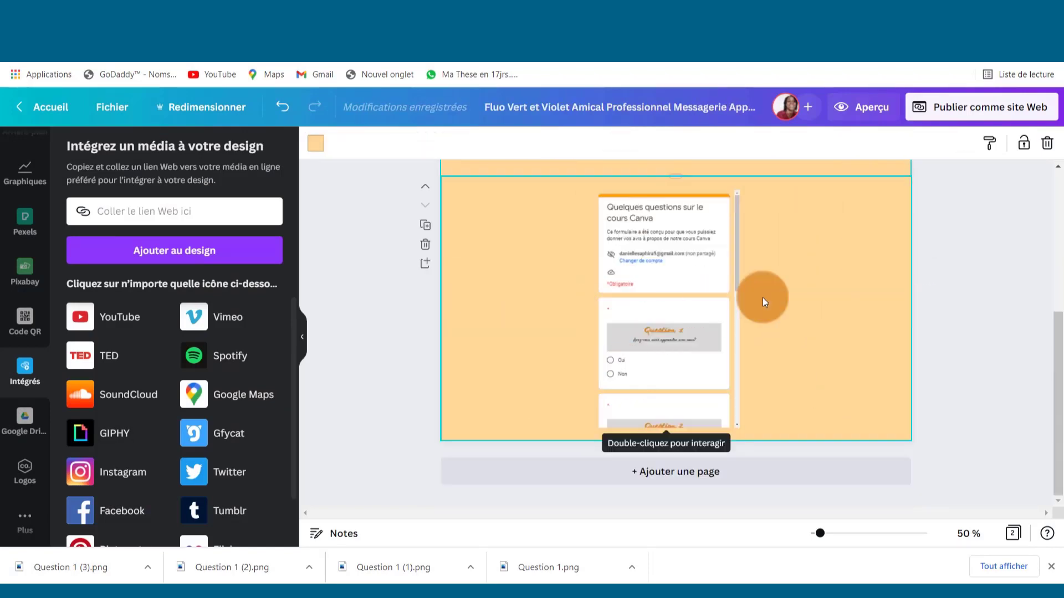
pyautogui.click(723, 304)
pyautogui.moveTo(742, 309); pyautogui.dragTo(760, 309)
pyautogui.moveTo(594, 309); pyautogui.dragTo(575, 309)
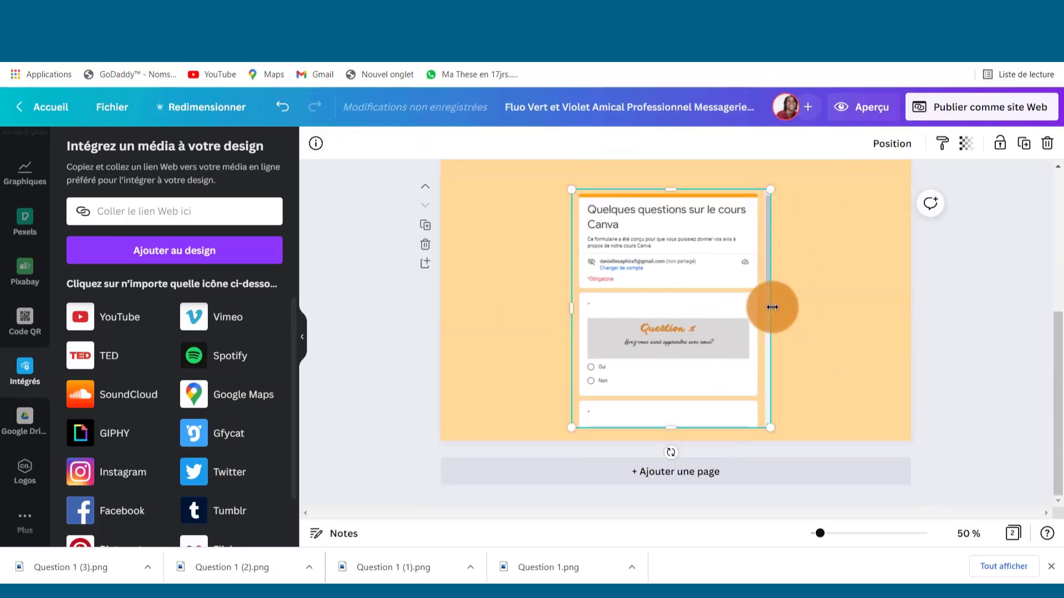
# Check the widened form's questions in the desktop preview and return to the editor.
pyautogui.click(861, 107)
pyautogui.scroll(-10, 799, 252)
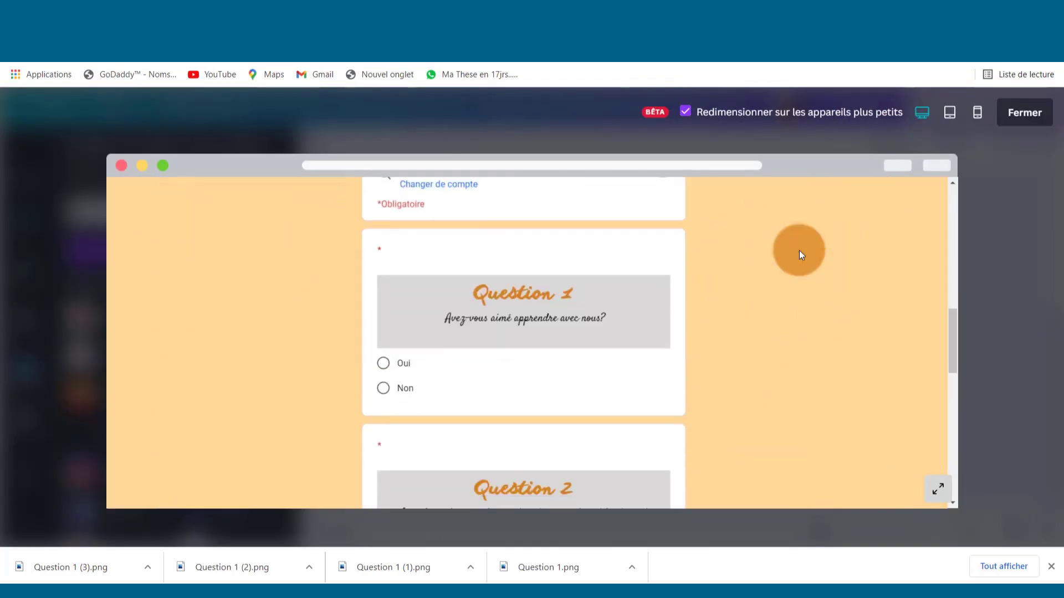
pyautogui.scroll(10, 799, 252)
pyautogui.scroll(5, 798, 250)
pyautogui.click(1018, 115)
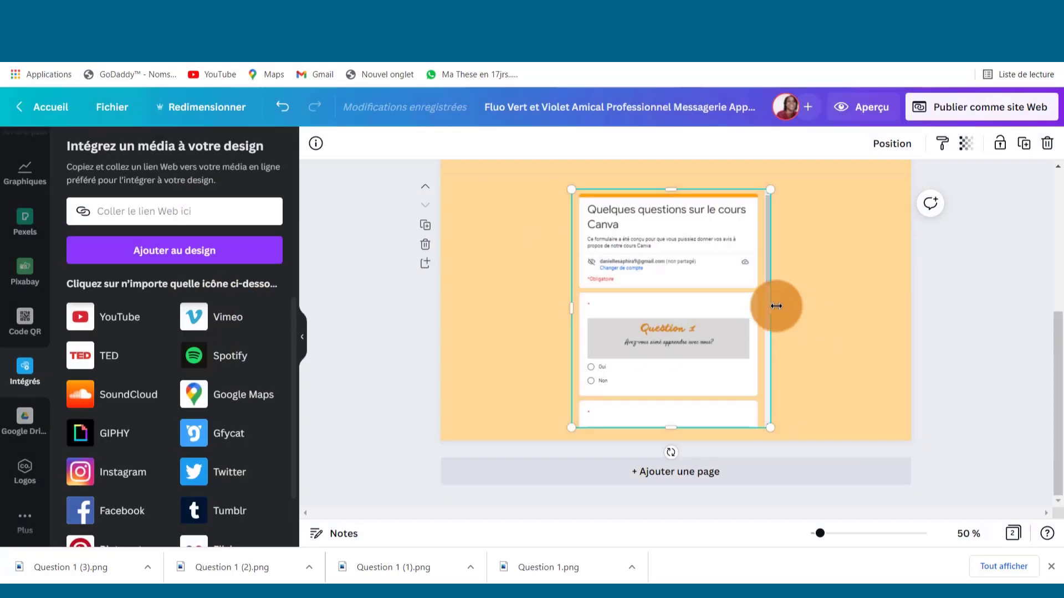
# Widen the embedded form a little more on both sides and check its questions in the desktop preview.
pyautogui.moveTo(774, 307); pyautogui.dragTo(781, 308)
pyautogui.moveTo(572, 313); pyautogui.dragTo(567, 313)
pyautogui.click(870, 109)
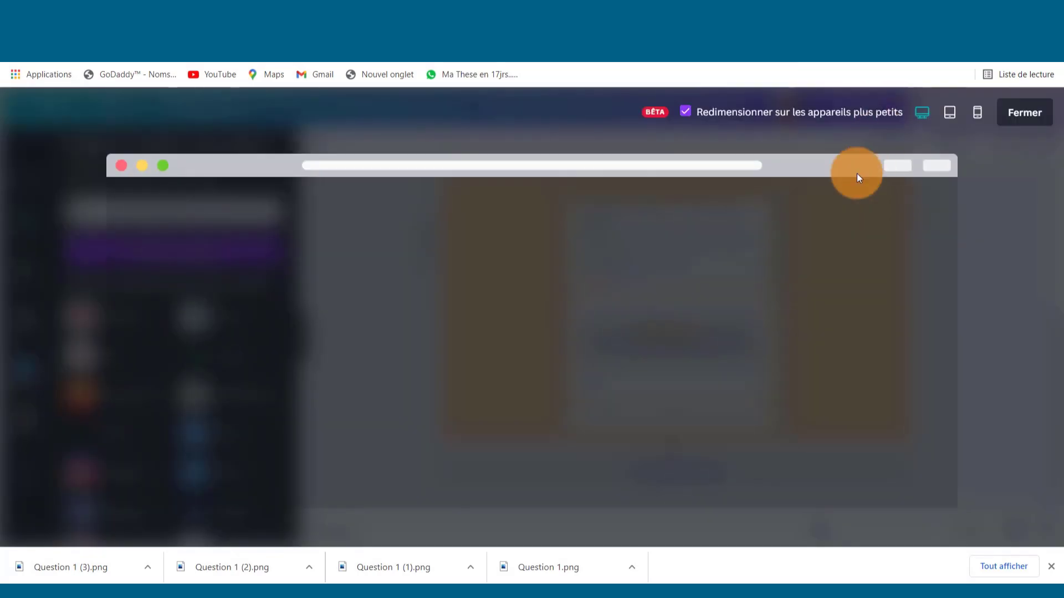
pyautogui.scroll(-15, 673, 285)
pyautogui.scroll(2, 674, 285)
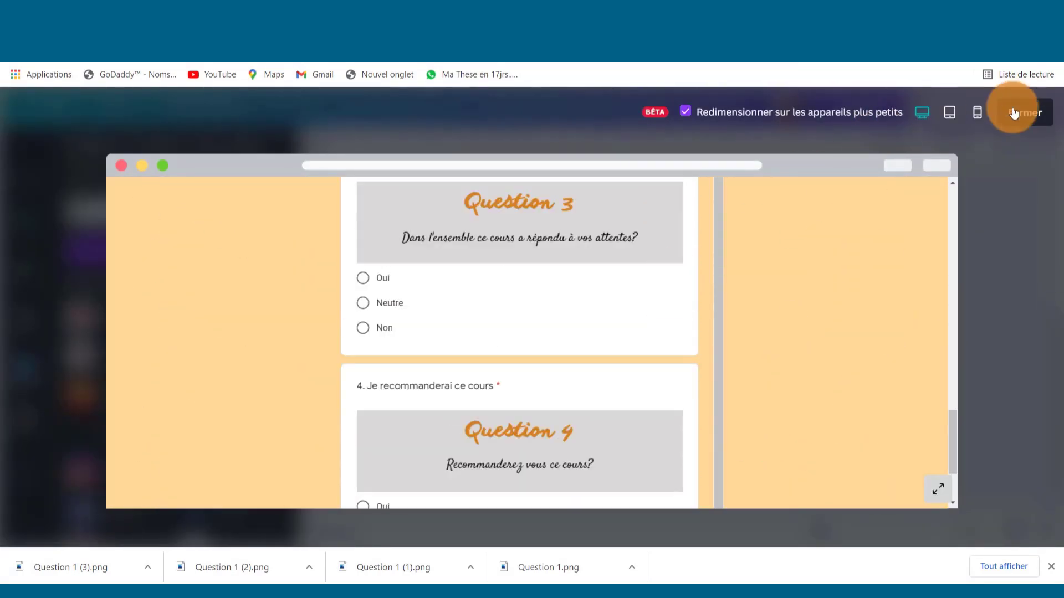
pyautogui.click(1012, 113)
# Shift the embedded form slightly to centre it on the second page and check the result in the desktop preview.
pyautogui.moveTo(704, 270); pyautogui.dragTo(714, 270)
pyautogui.click(864, 109)
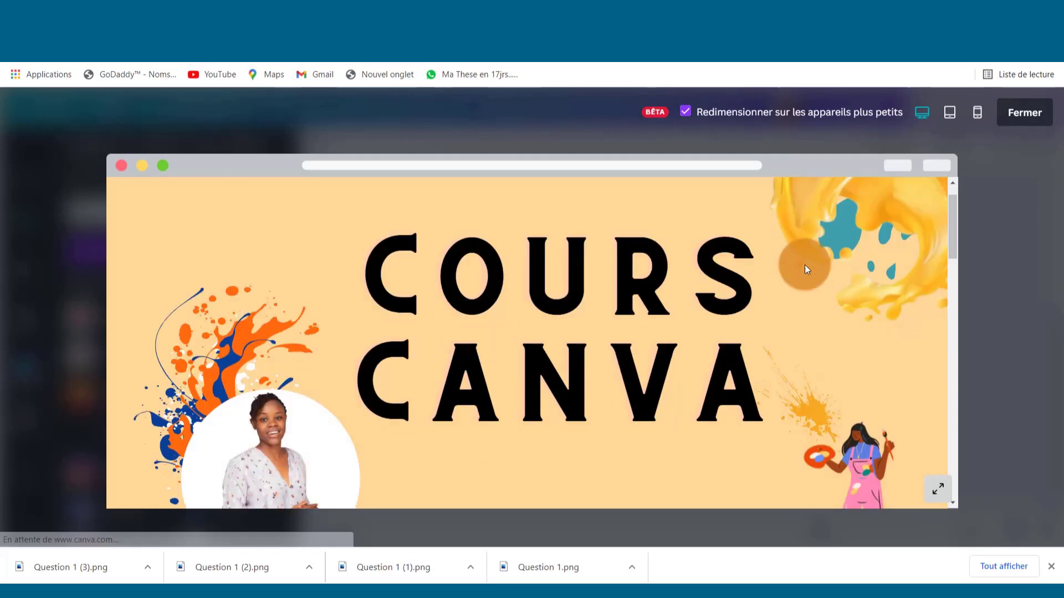
pyautogui.scroll(-10, 804, 265)
pyautogui.click(1025, 112)
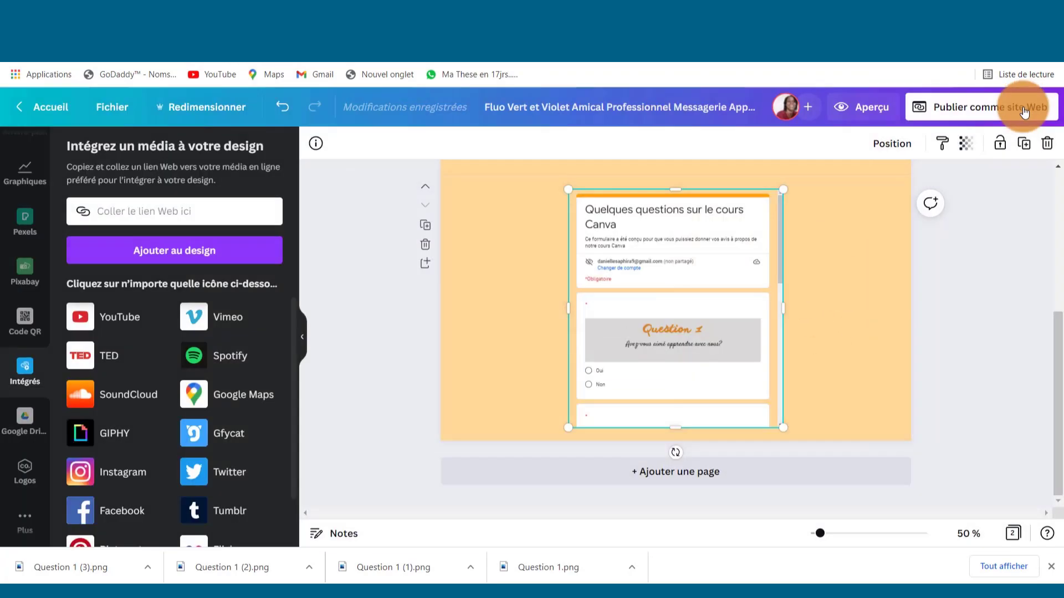
# Preview the website in desktop view and examine the title section and the whole form down to the submit area.
pyautogui.scroll(5, 837, 251)
pyautogui.click(885, 145)
pyautogui.click(874, 110)
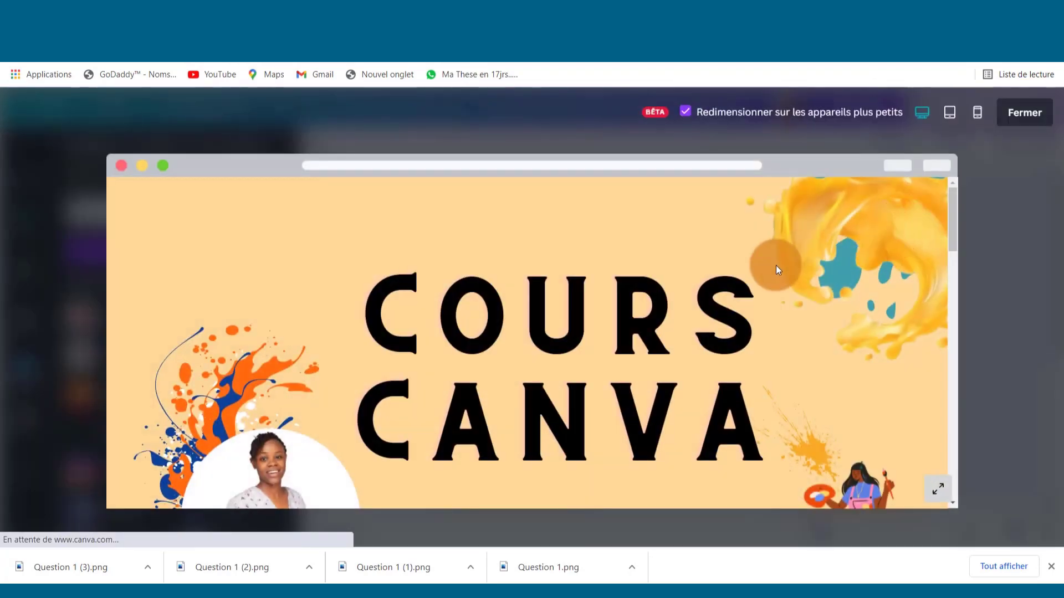
pyautogui.scroll(-6, 776, 264)
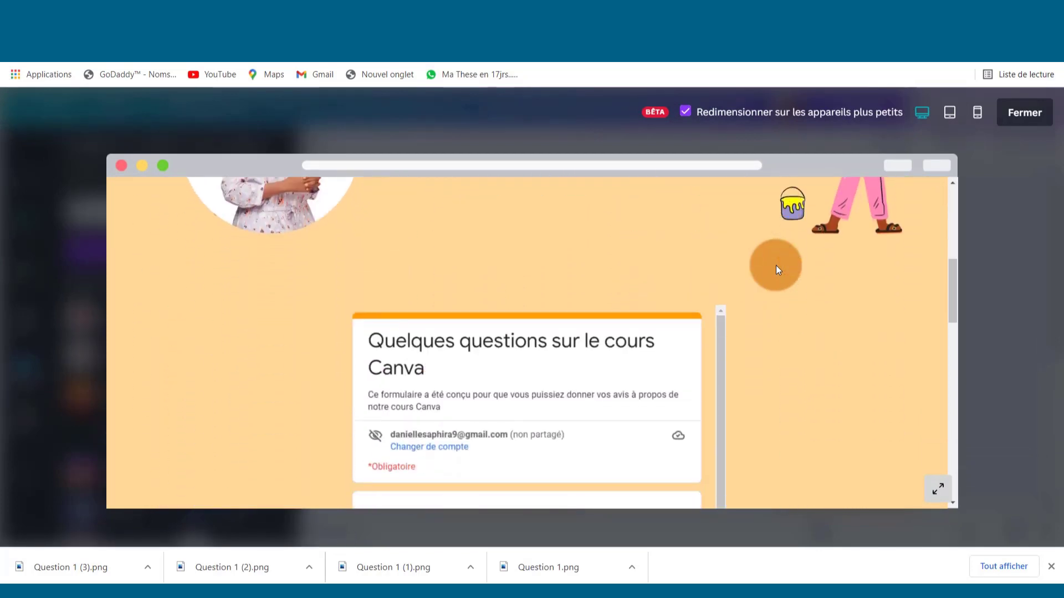
pyautogui.scroll(-6, 775, 265)
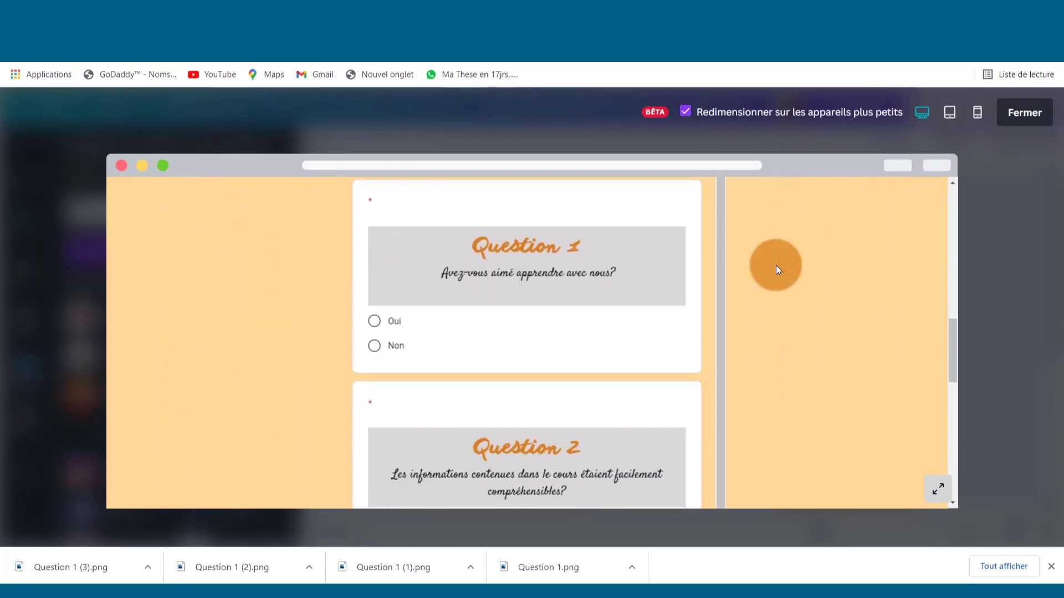
pyautogui.scroll(-2, 775, 265)
pyautogui.scroll(-8, 791, 272)
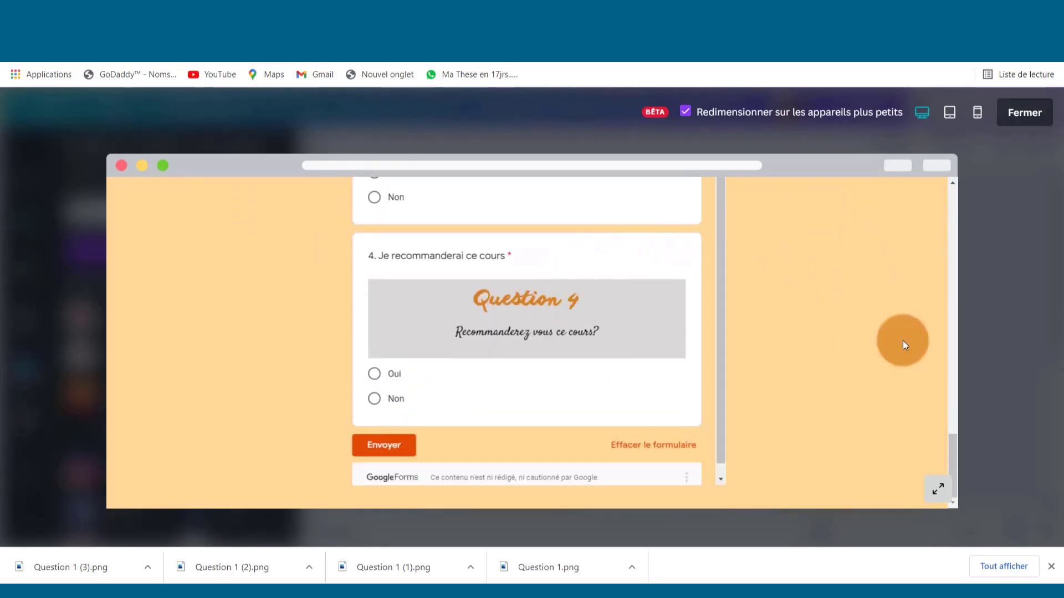
pyautogui.scroll(15, 865, 308)
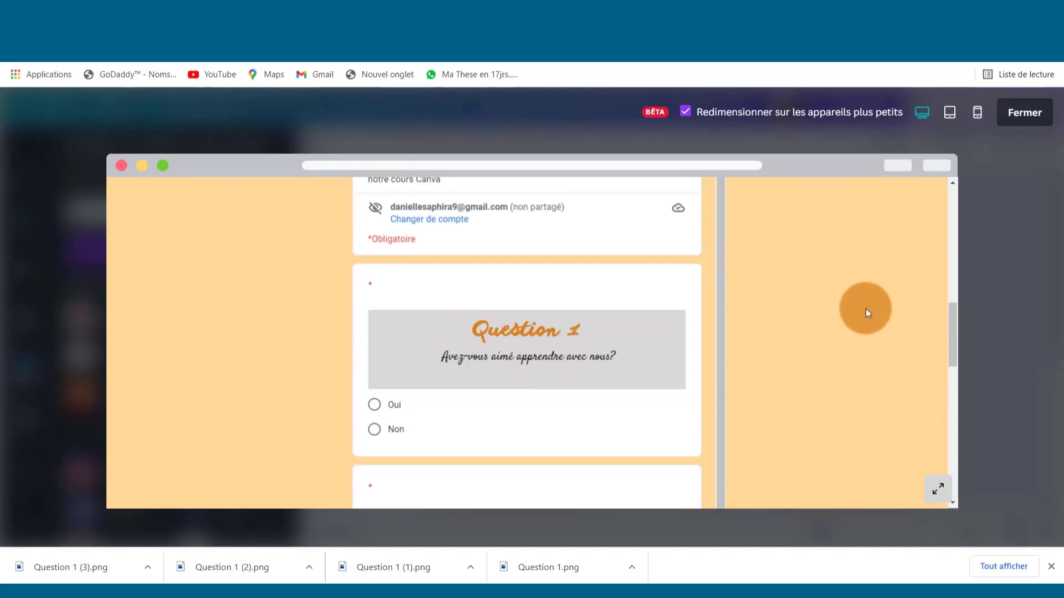
# Switch the preview to tablet view and examine the title section and all form questions.
pyautogui.click(950, 119)
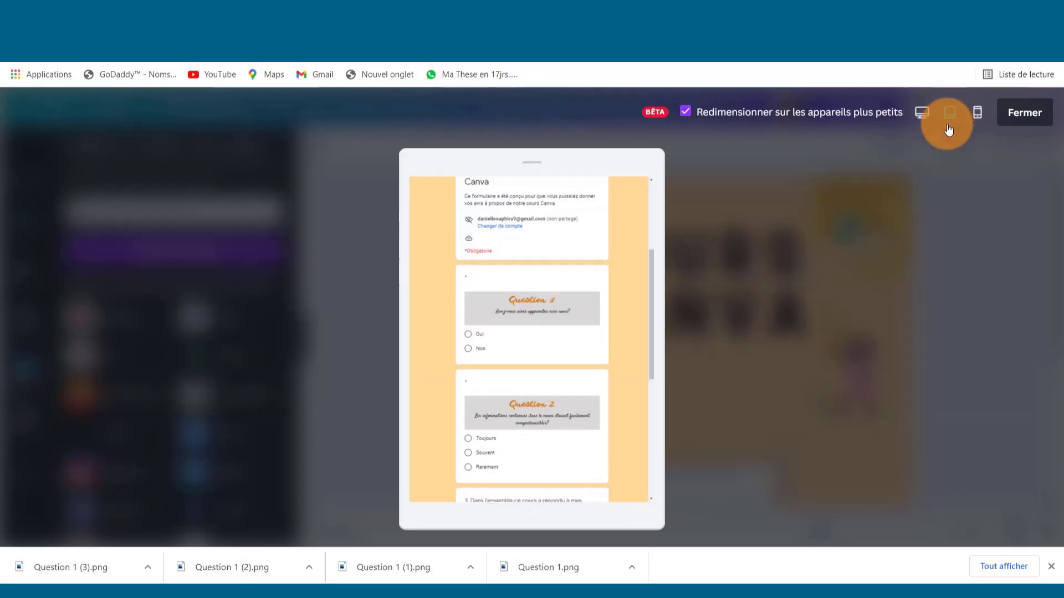
pyautogui.scroll(5, 607, 274)
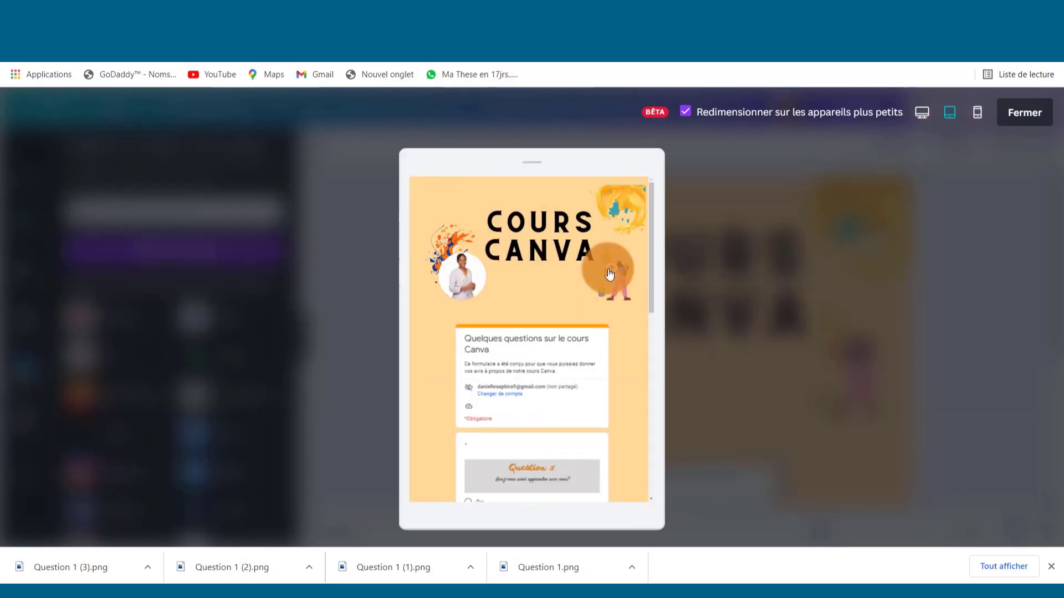
pyautogui.scroll(-10, 609, 274)
pyautogui.scroll(10, 609, 274)
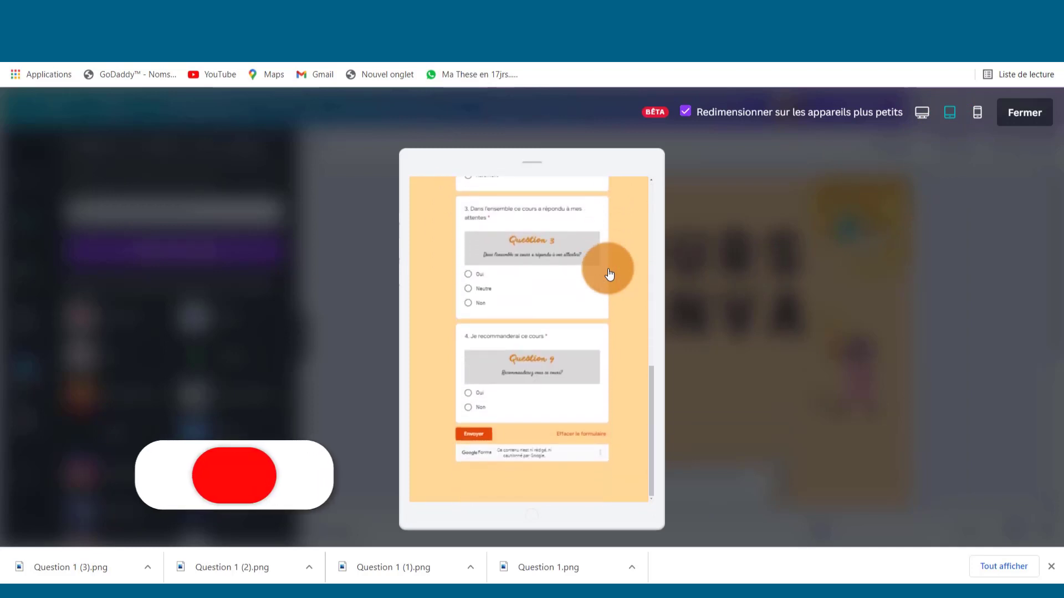
# Switch the preview to phone view, examine the page down to the form's end, and close the preview.
pyautogui.click(977, 112)
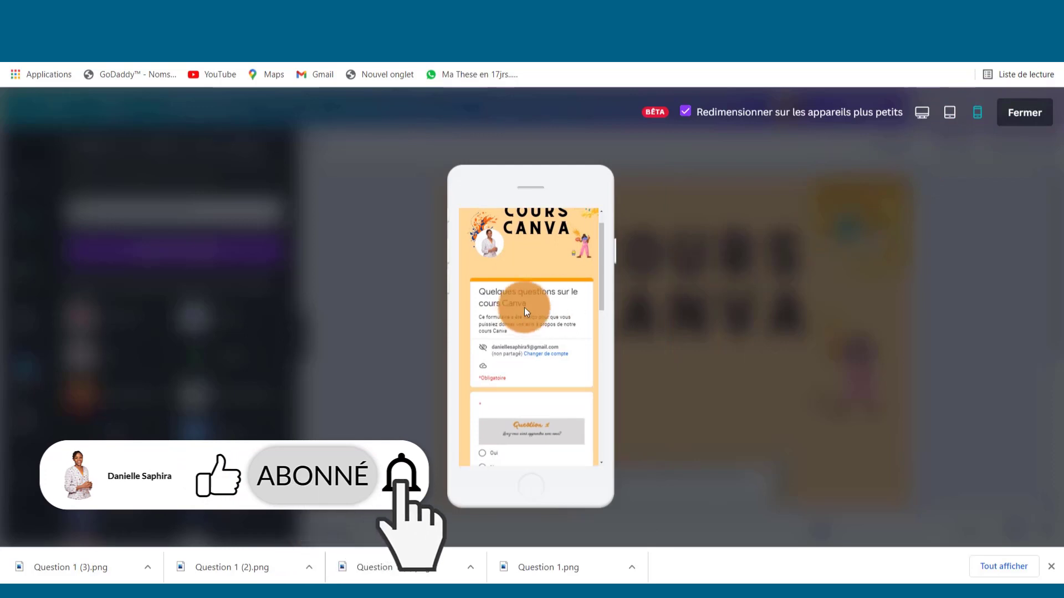
pyautogui.scroll(1, 526, 302)
pyautogui.scroll(-10, 538, 292)
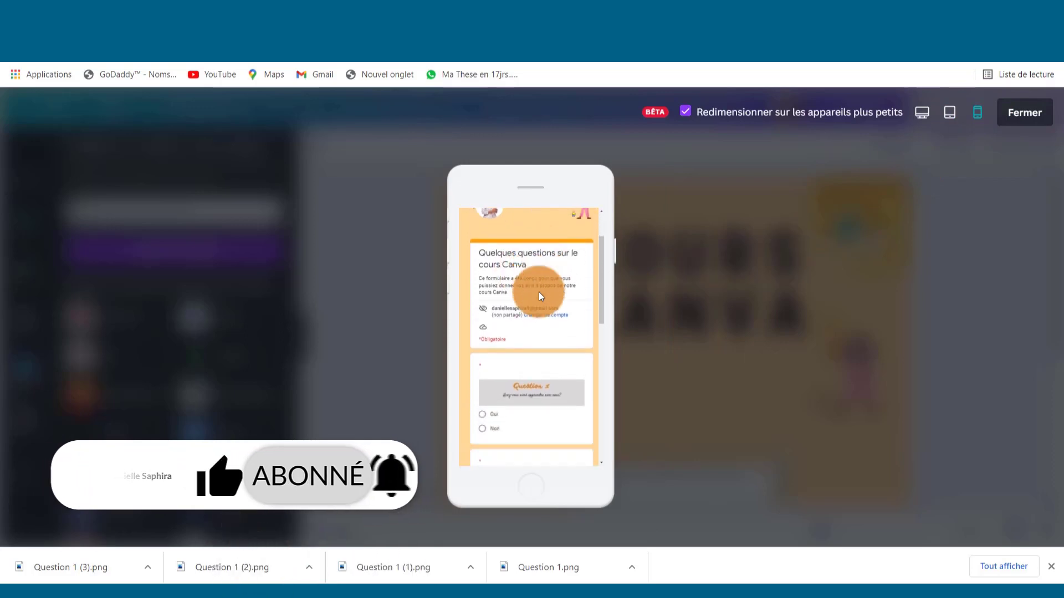
pyautogui.scroll(-2, 538, 292)
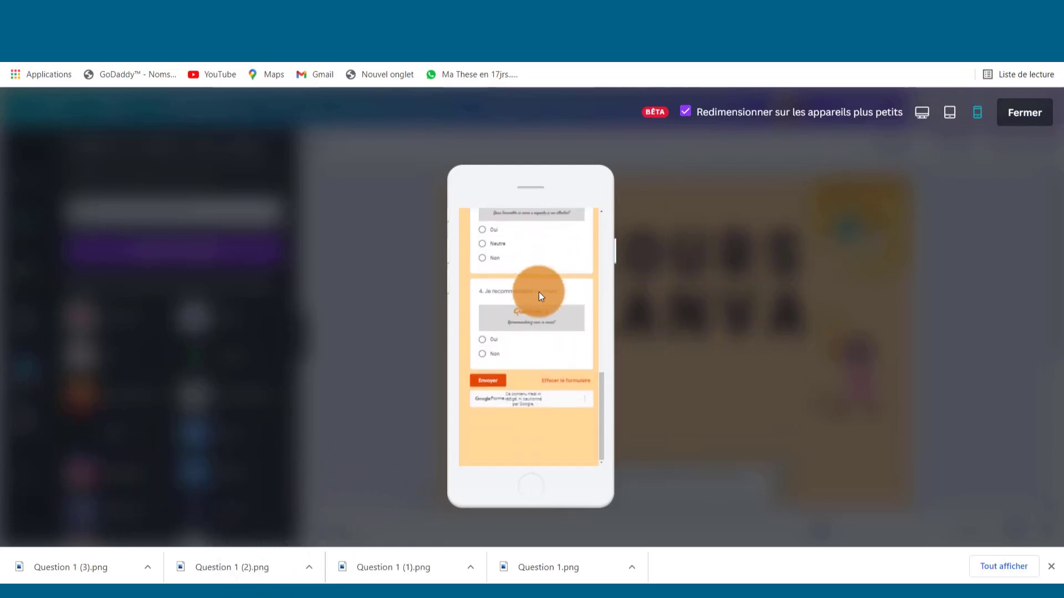
pyautogui.click(1012, 123)
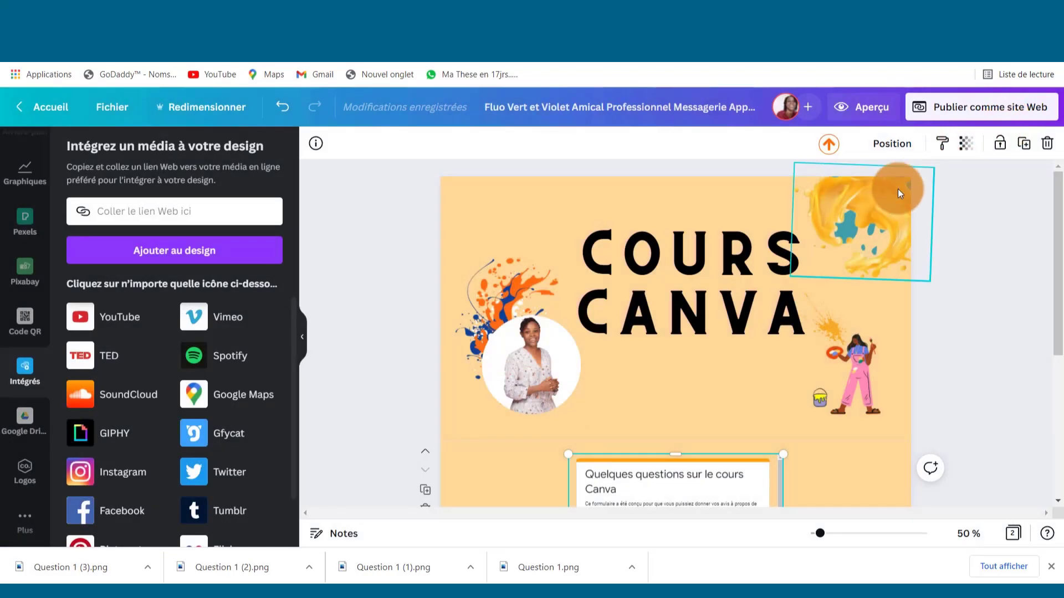
# Start publishing the design as a website, choose the free Canva domain (Domaine gratuit), and review the URL, browser title and description settings.
pyautogui.click(951, 110)
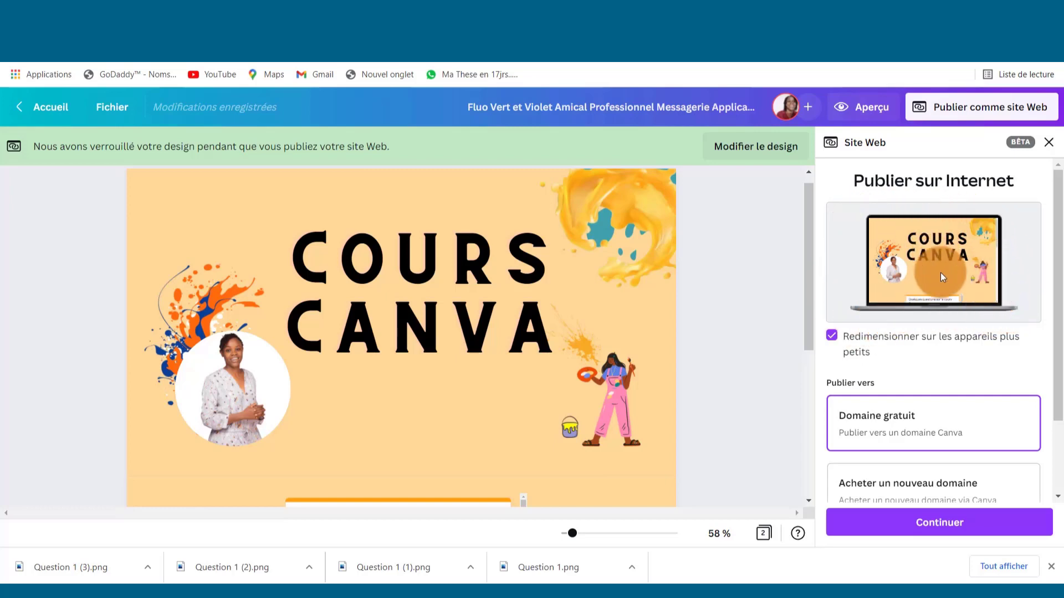
pyautogui.scroll(-1, 930, 354)
pyautogui.scroll(-1, 930, 354)
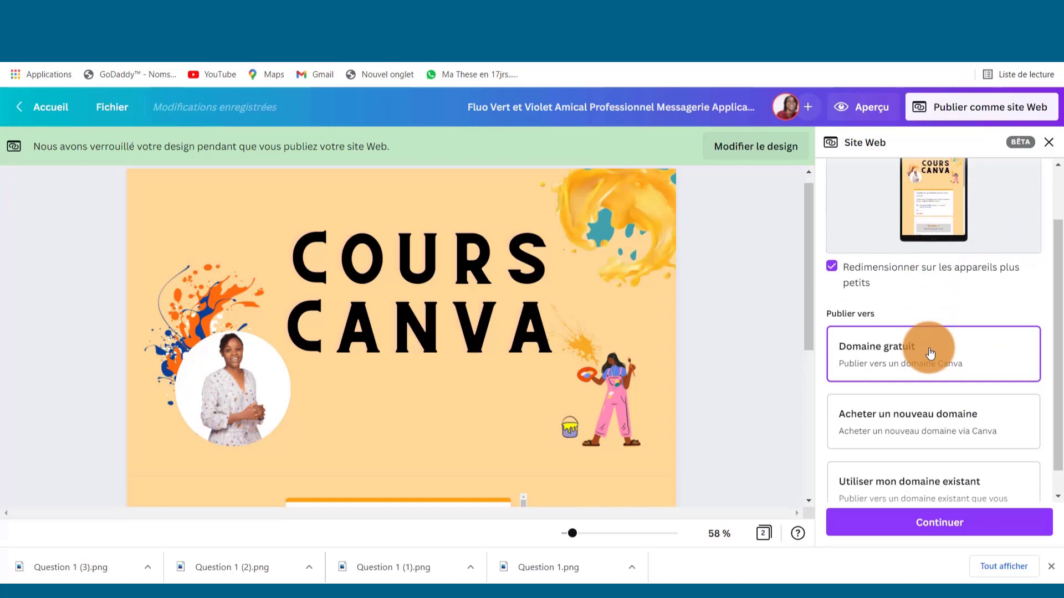
pyautogui.scroll(-1, 930, 353)
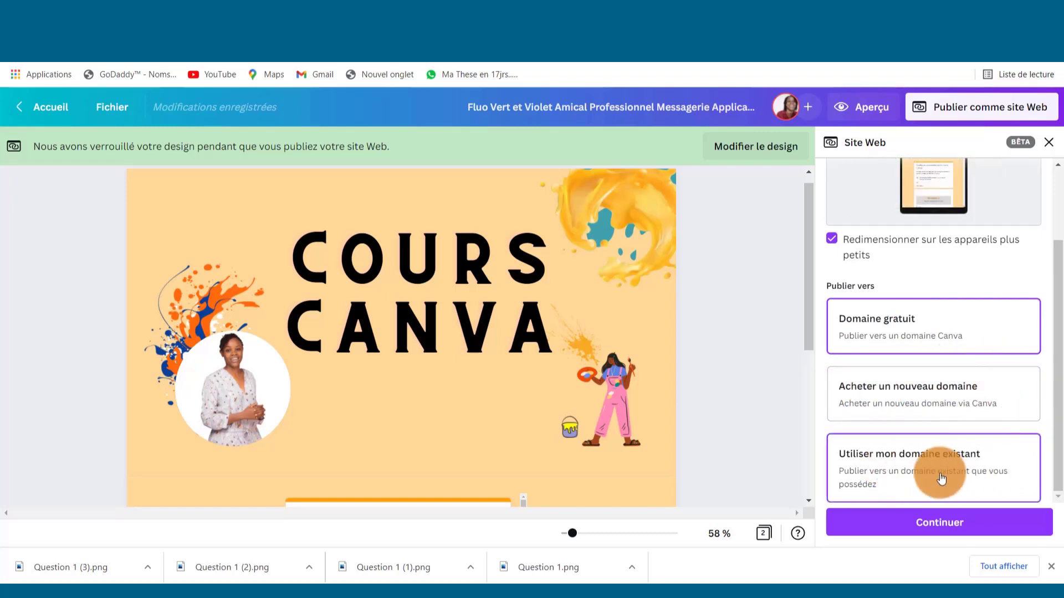
pyautogui.click(941, 477)
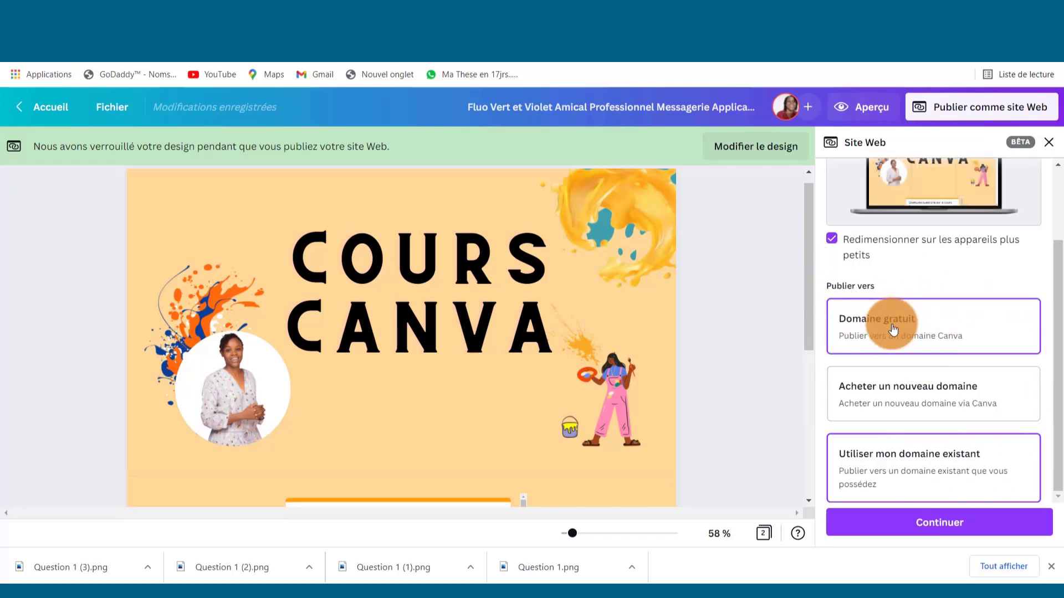
pyautogui.click(893, 331)
pyautogui.click(950, 533)
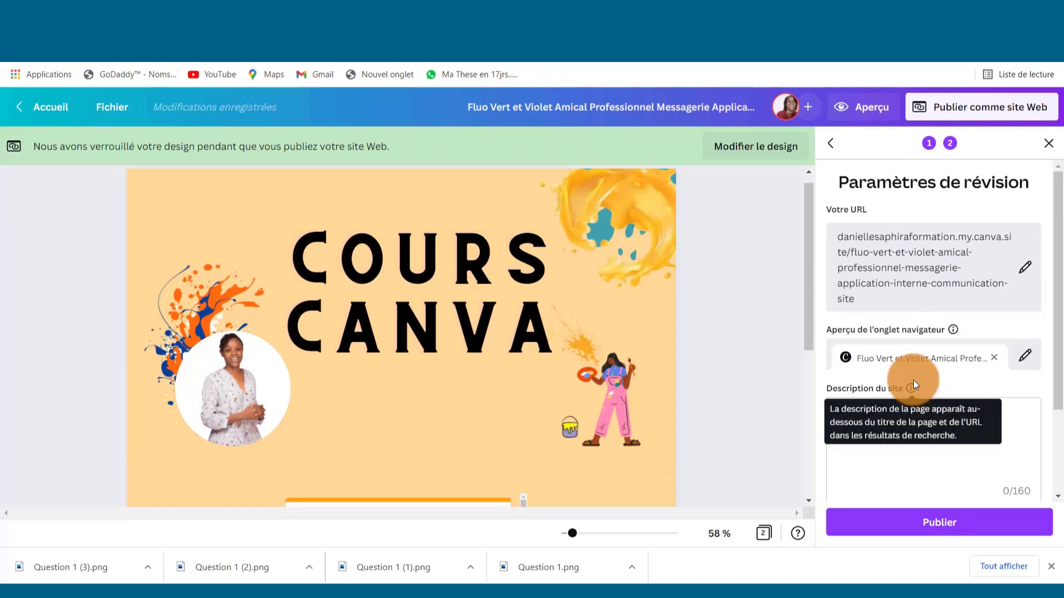
pyautogui.scroll(-2, 915, 380)
pyautogui.scroll(2, 913, 380)
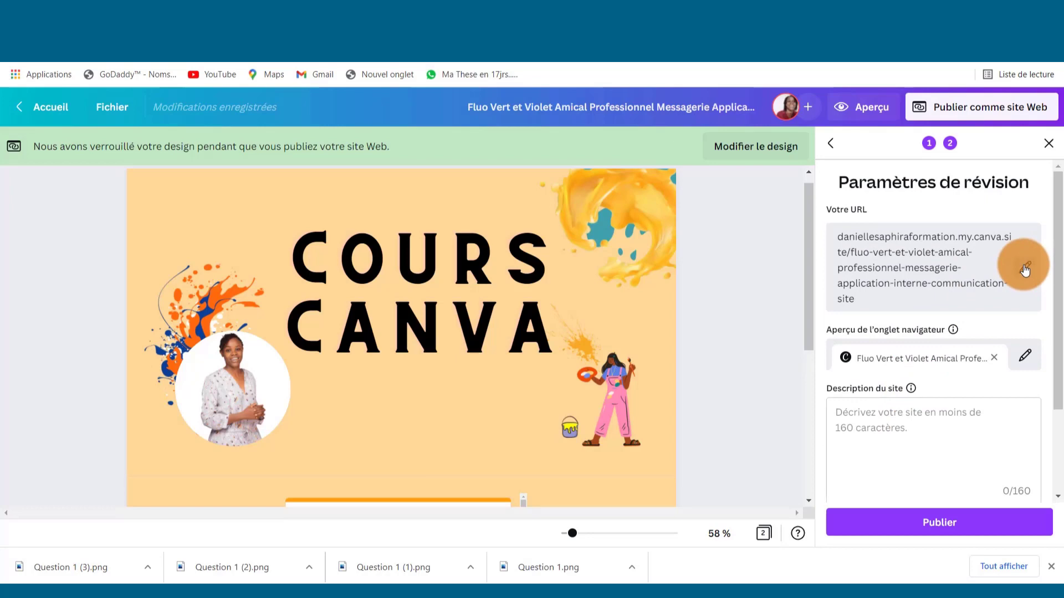
# Replace the page part of the website's URL with "avis-cours-canva".
pyautogui.click(1025, 270)
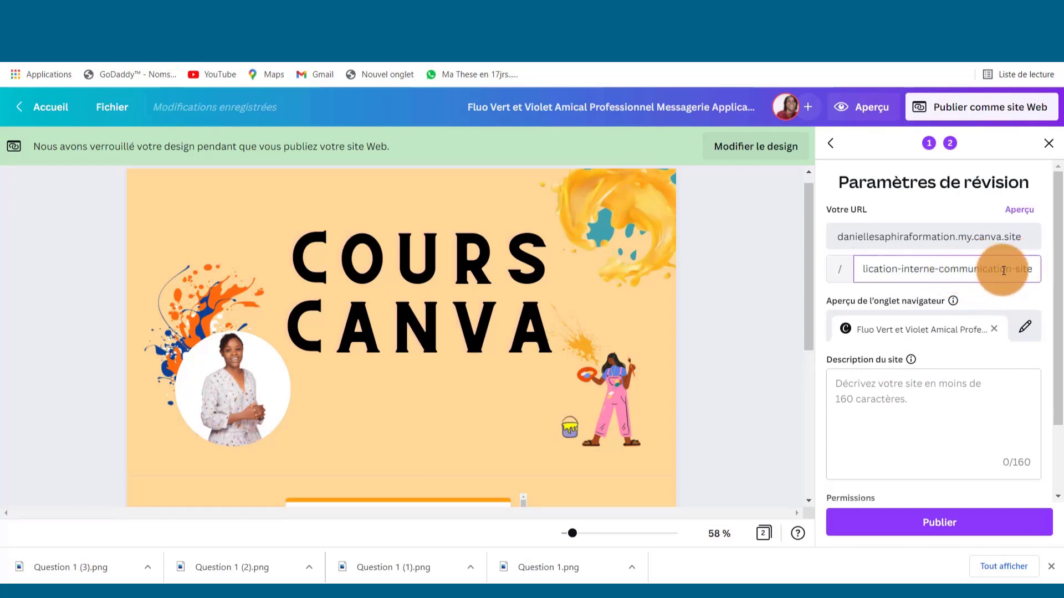
pyautogui.moveTo(1034, 271); pyautogui.dragTo(852, 290)
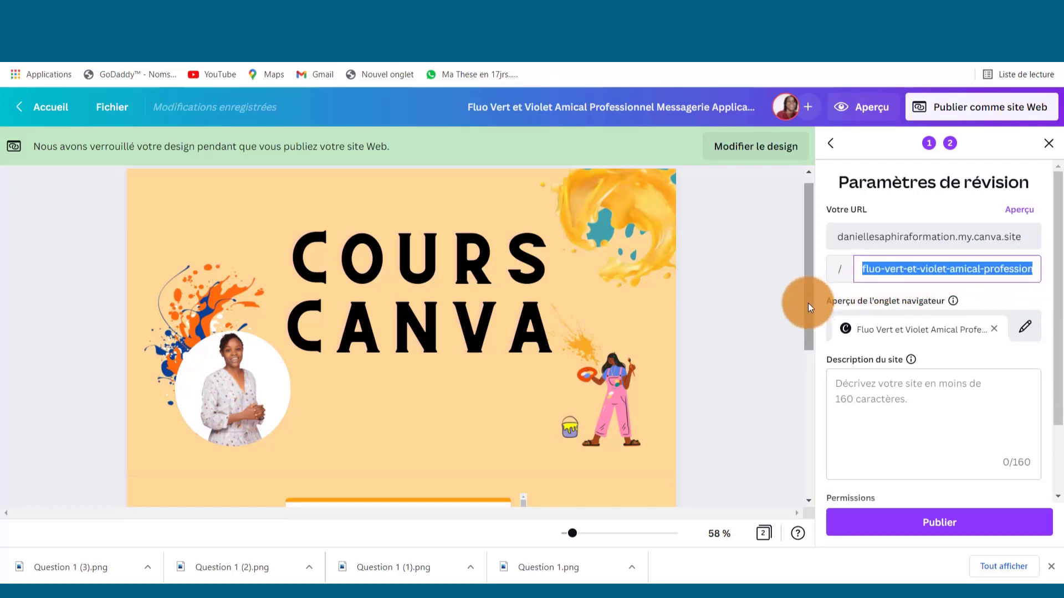
pyautogui.press('BackSpace')
pyautogui.write('avis-cours-canva')
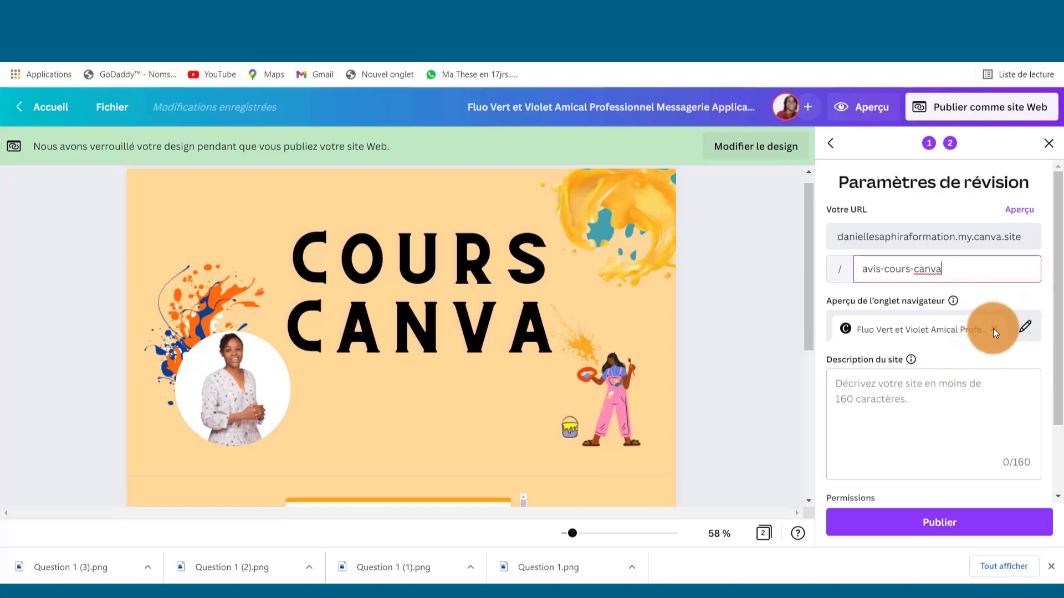
# Change the title shown on the website's browser tab to "avis cours Canva".
pyautogui.click(1026, 325)
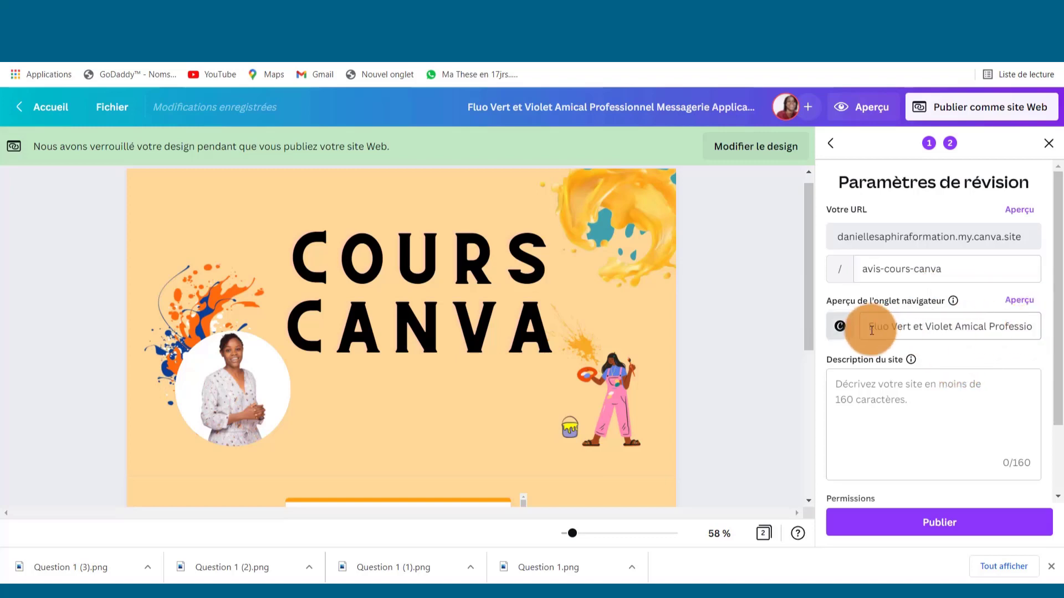
pyautogui.moveTo(871, 326); pyautogui.dragTo(1061, 332)
pyautogui.press('BackSpace')
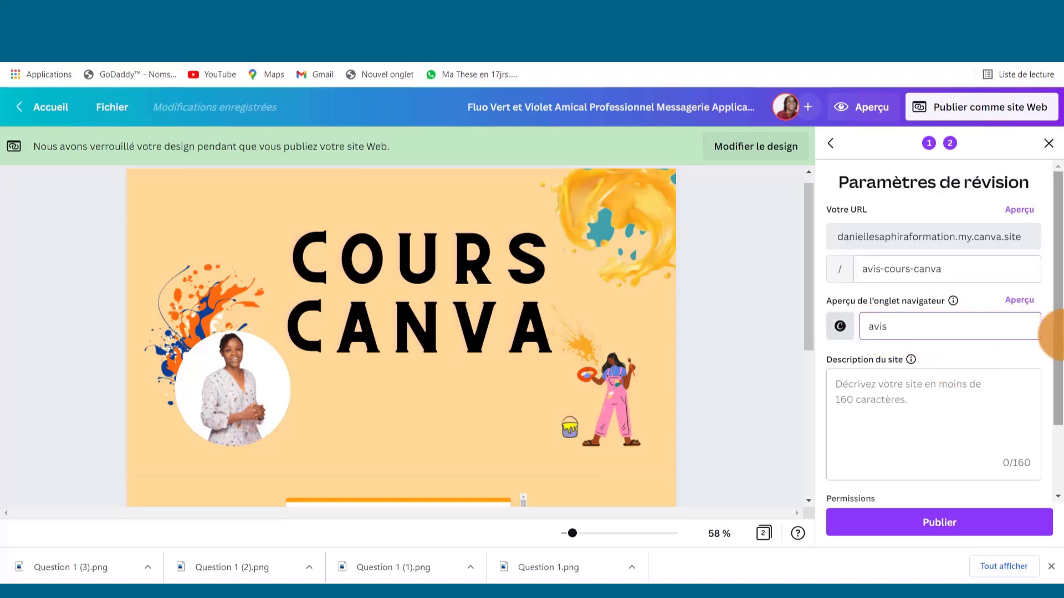
pyautogui.write('avis cours acnva')
pyautogui.press('BackSpace')
pyautogui.press('BackSpace')
pyautogui.press('BackSpace')
pyautogui.press('BackSpace')
pyautogui.write('Ca')
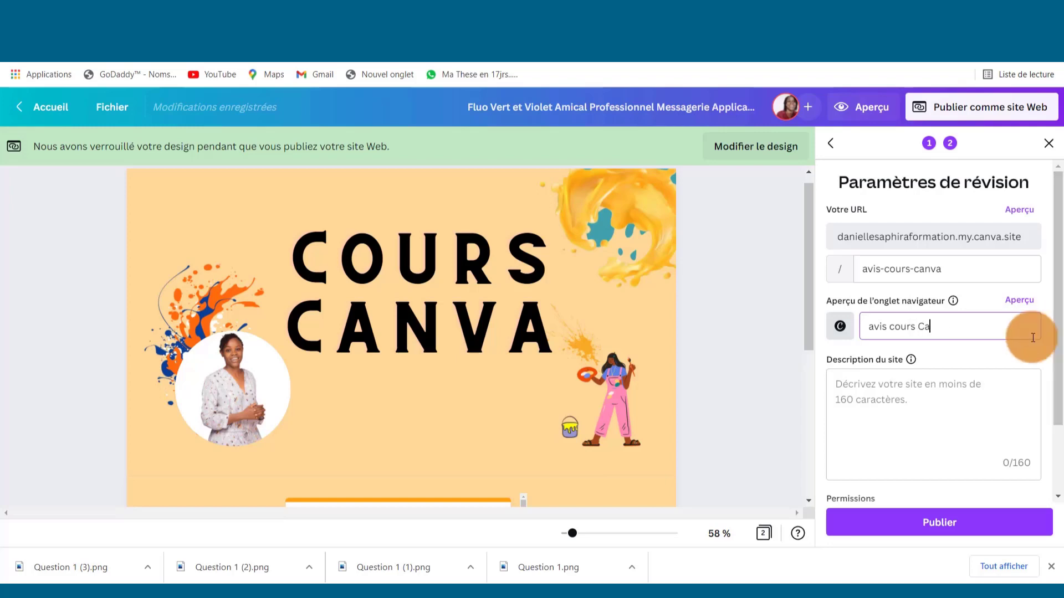
pyautogui.write('nva')
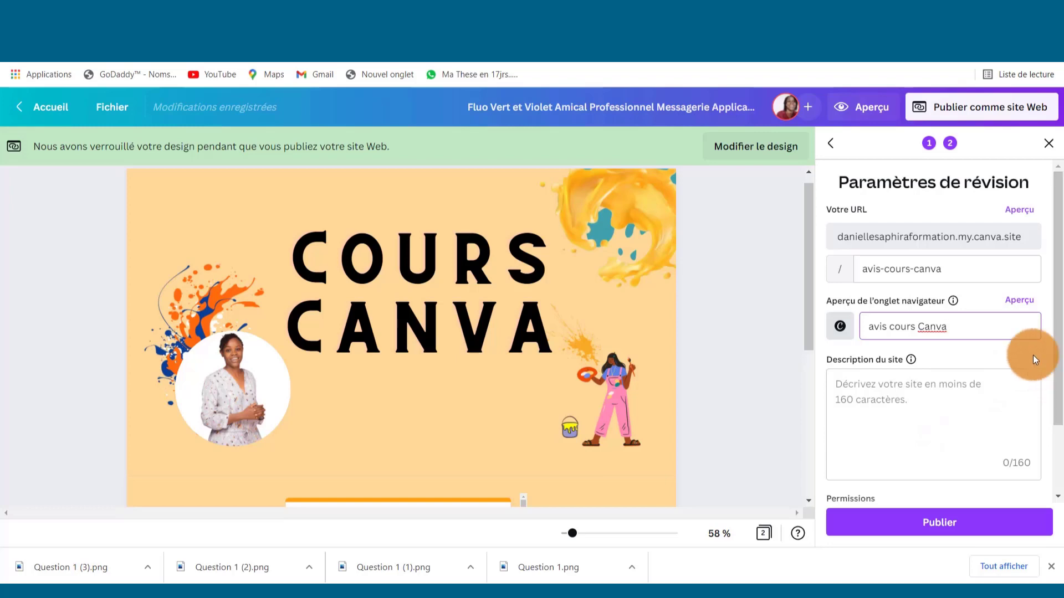
# Set the site description to "Ce formulaire a été conçu pour que vous puissiez donnez votre avis sur notre cours Canva".
pyautogui.click(861, 403)
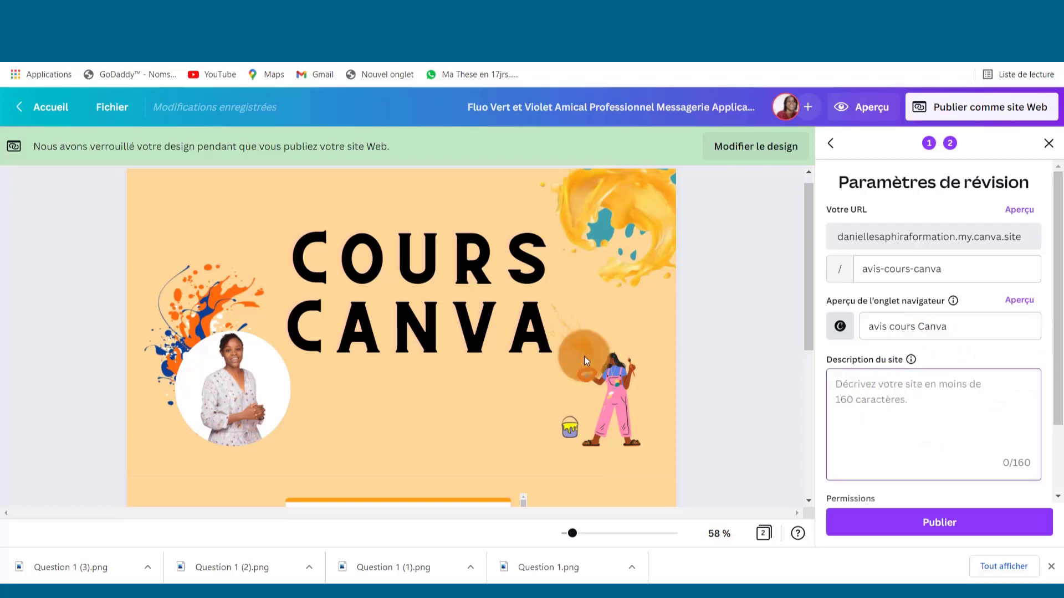
pyautogui.scroll(-5, 553, 350)
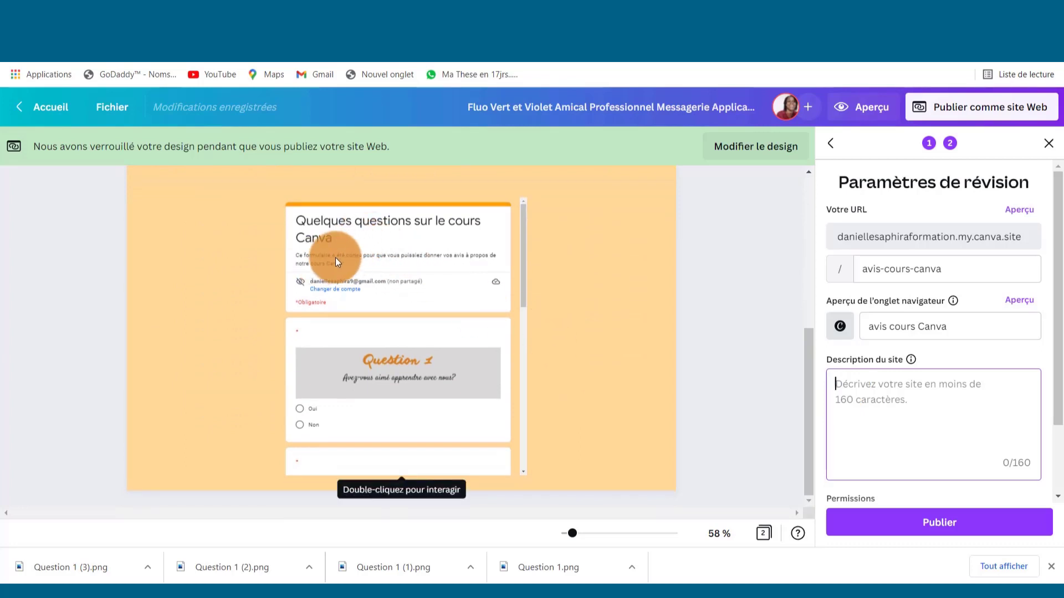
pyautogui.write('Ce formulaire a été conçu pour que vo')
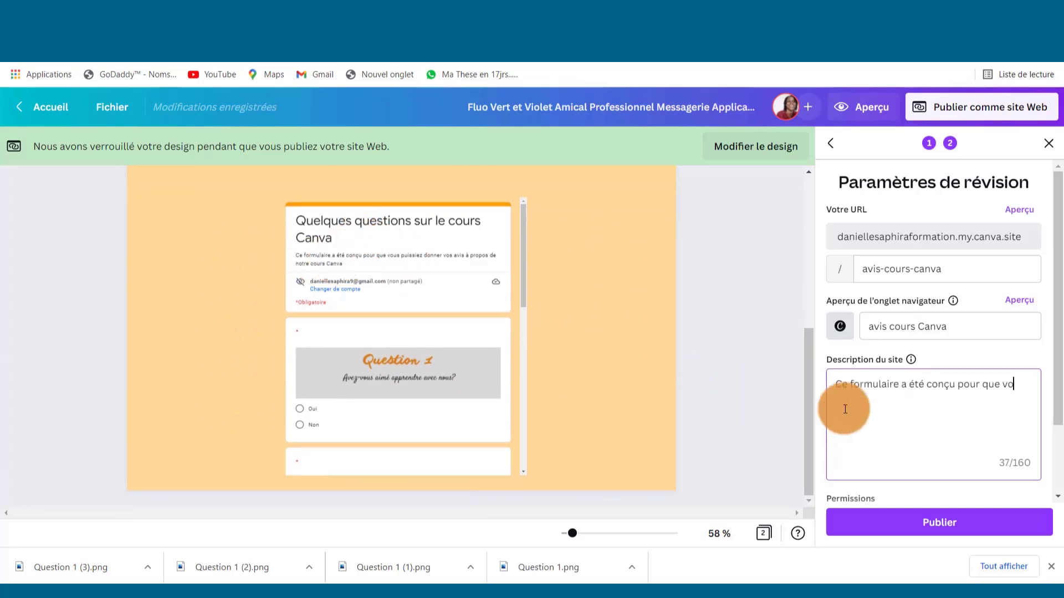
pyautogui.write('us puissiez donnez votrez avis sur notre cours canva')
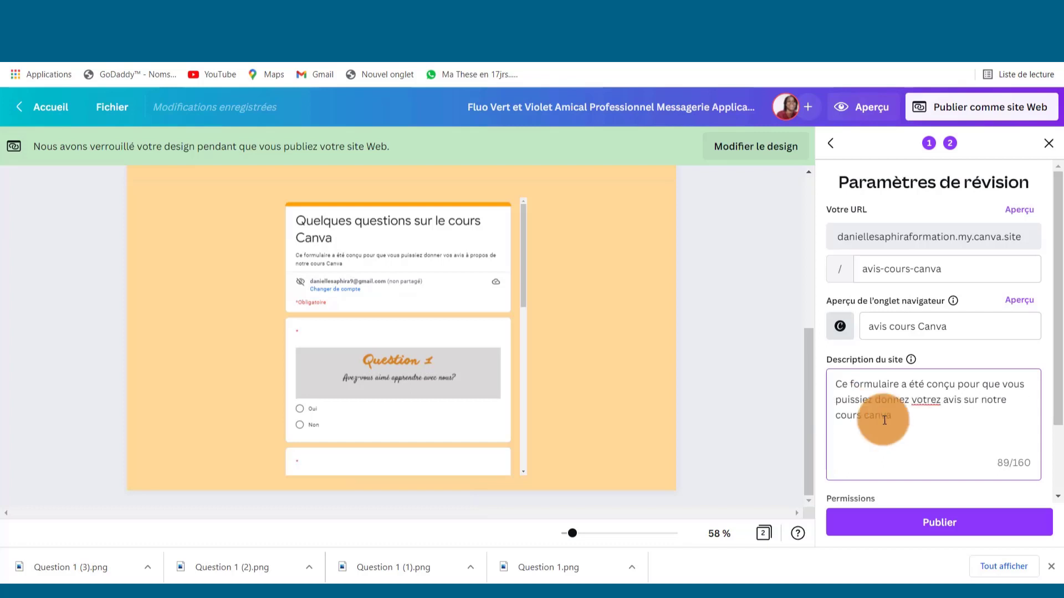
pyautogui.click(941, 400)
pyautogui.press('BackSpace')
pyautogui.click(841, 416)
pyautogui.press('BackSpace')
pyautogui.write('C')
# Try to publish the website with both permission options left unticked, and reload the page.
pyautogui.scroll(-2, 989, 436)
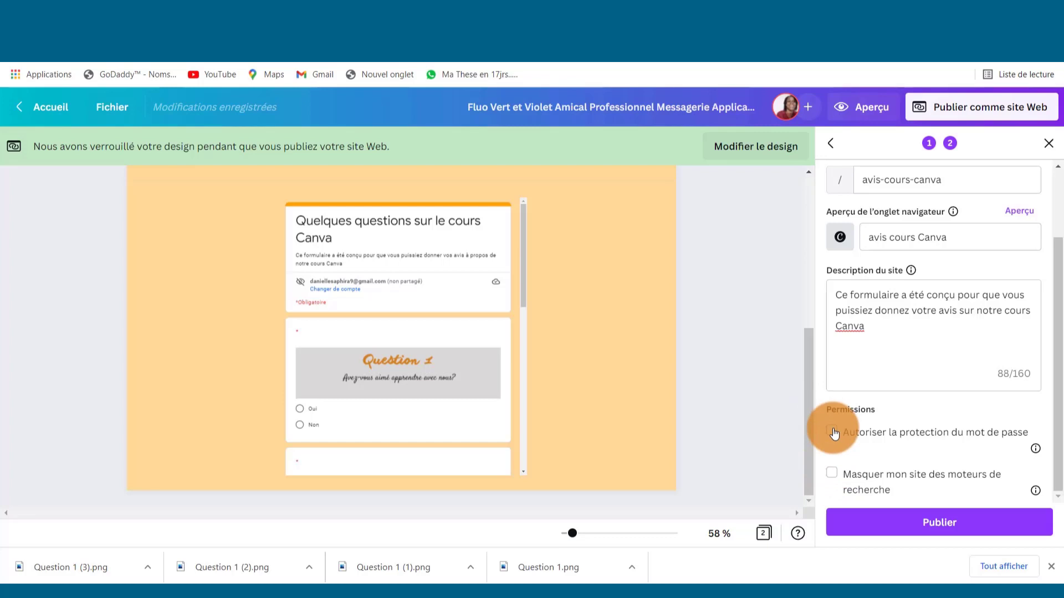
pyautogui.click(947, 527)
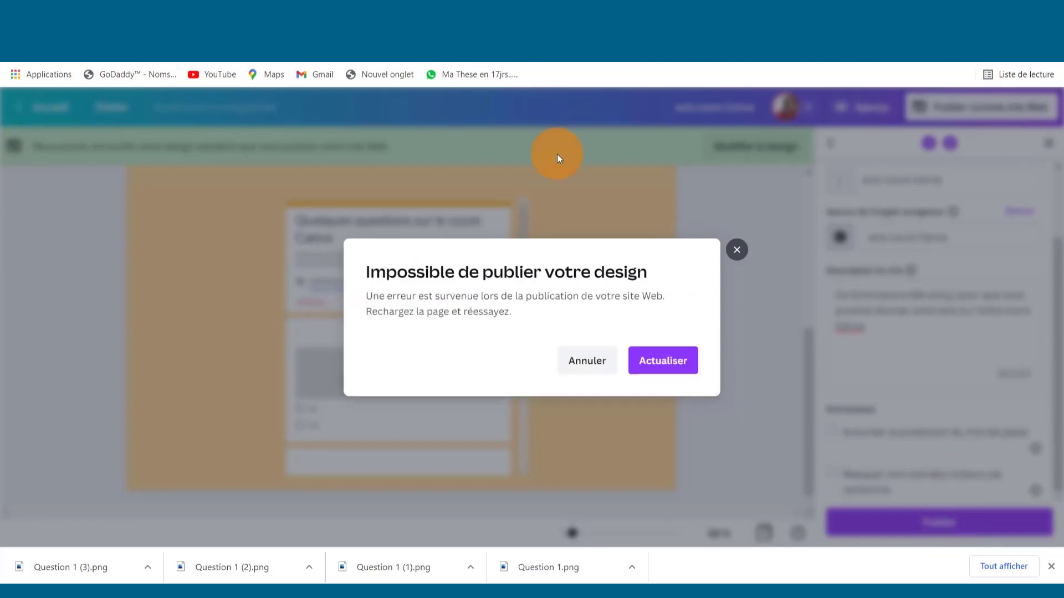
pyautogui.click(670, 363)
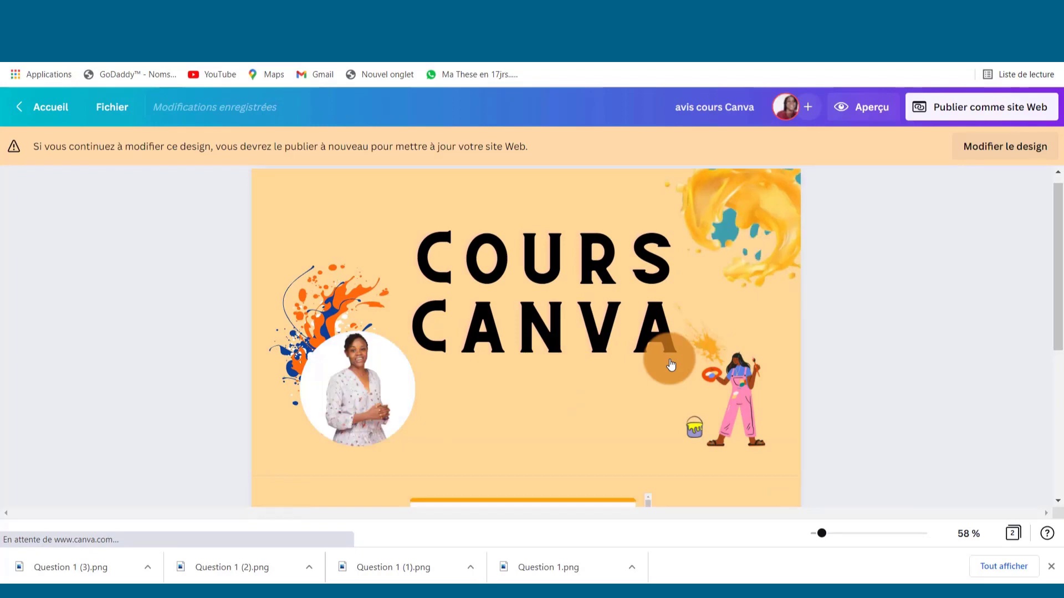
# Publish the design as a website again, keeping the existing domain, URL, tab title and description.
pyautogui.click(943, 110)
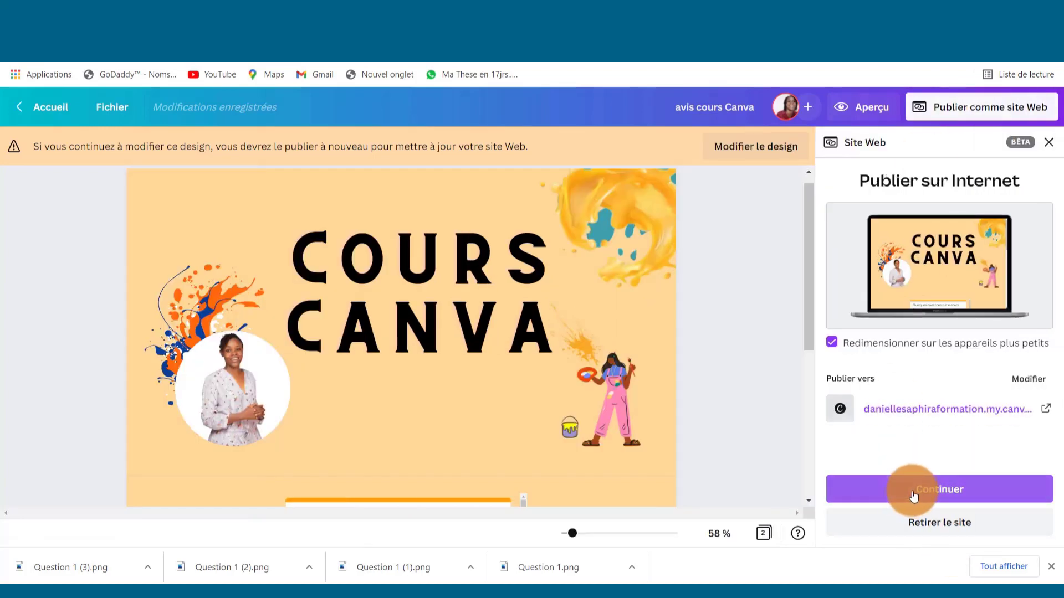
pyautogui.click(914, 496)
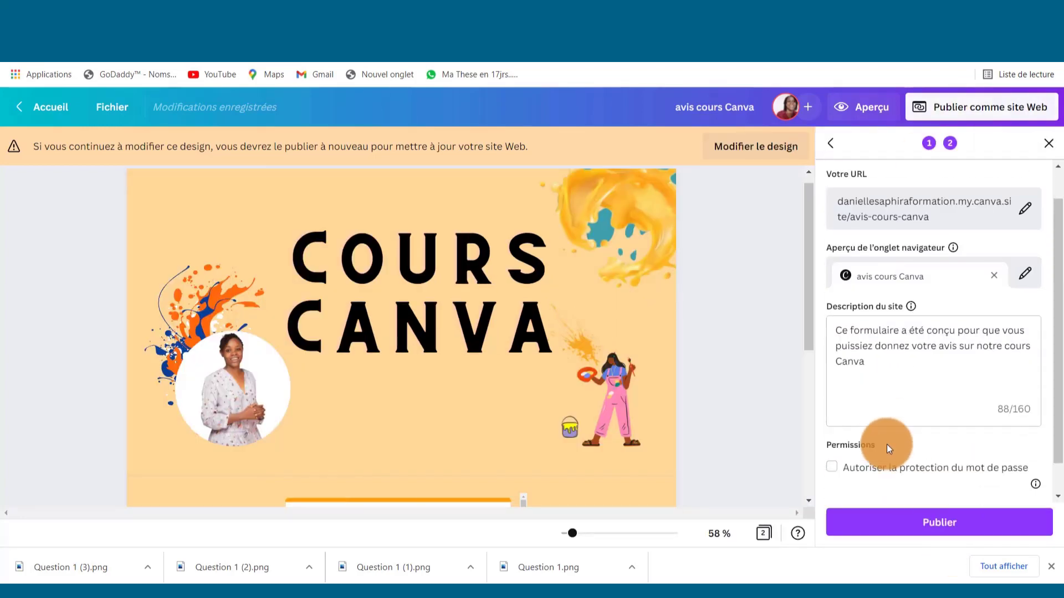
pyautogui.scroll(-2, 886, 444)
pyautogui.click(909, 516)
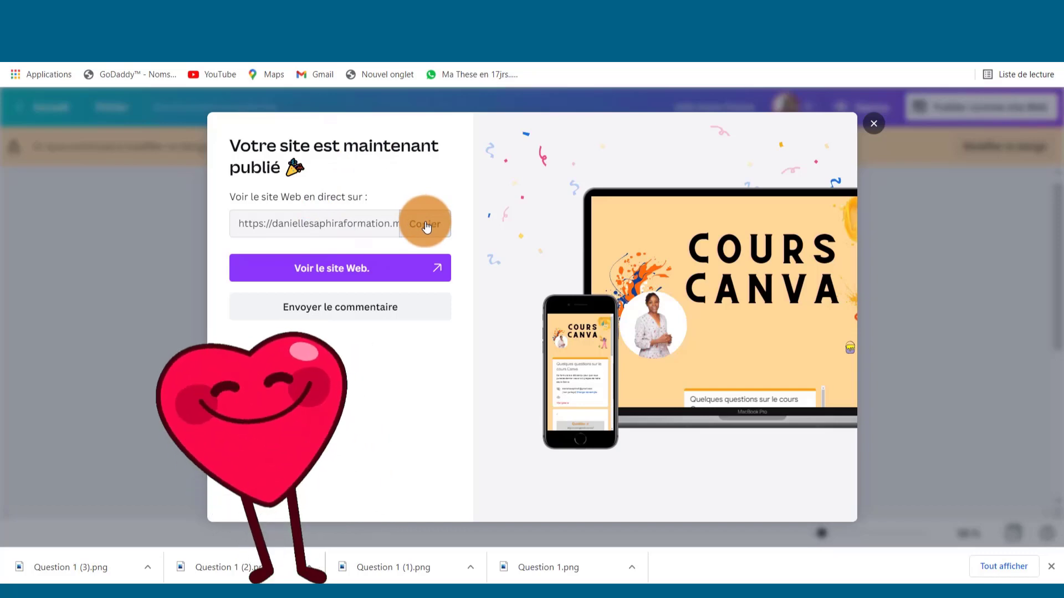
# Open the published website and examine the title section and the embedded form down to the submit area.
pyautogui.click(338, 270)
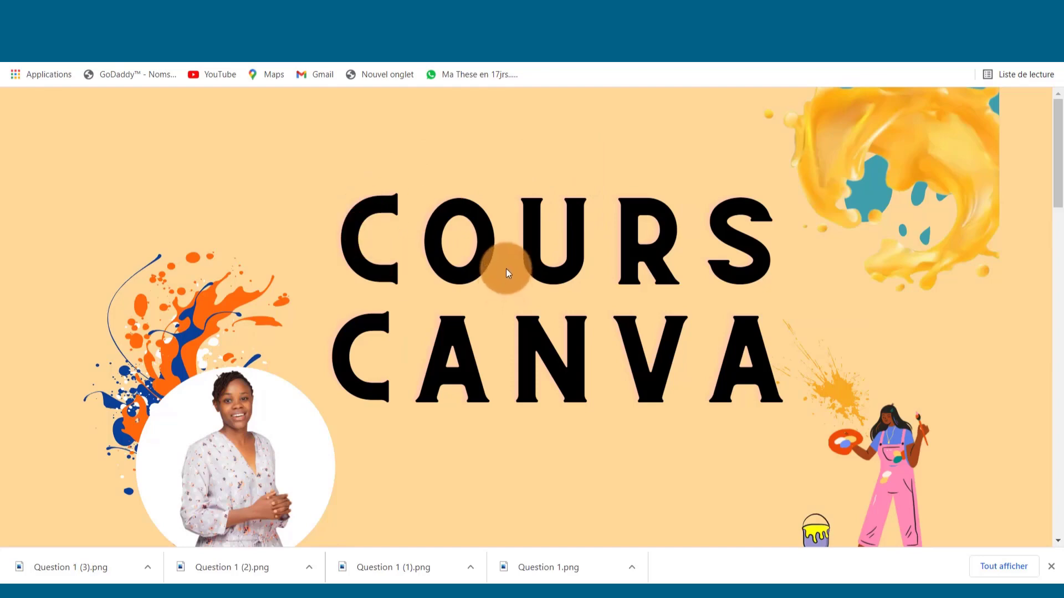
pyautogui.scroll(-5, 506, 269)
pyautogui.scroll(-1, 506, 270)
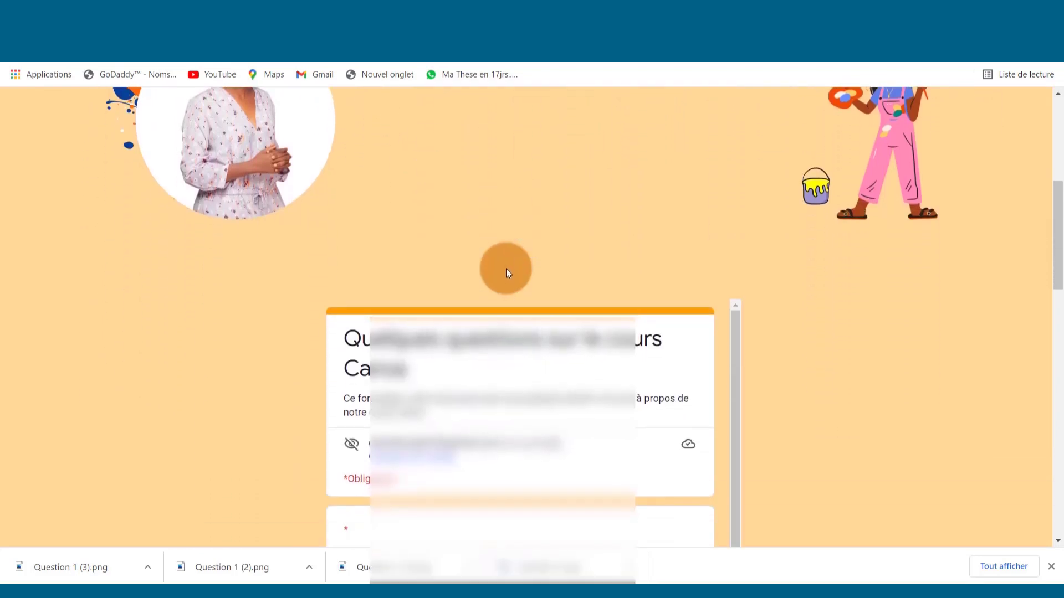
pyautogui.scroll(-5, 506, 271)
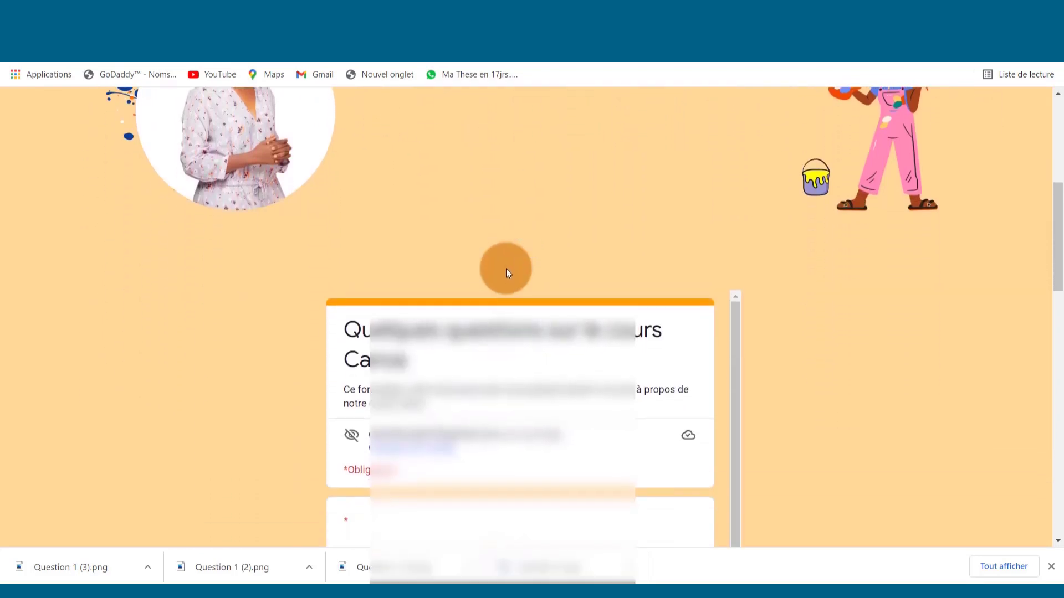
pyautogui.scroll(-7, 507, 269)
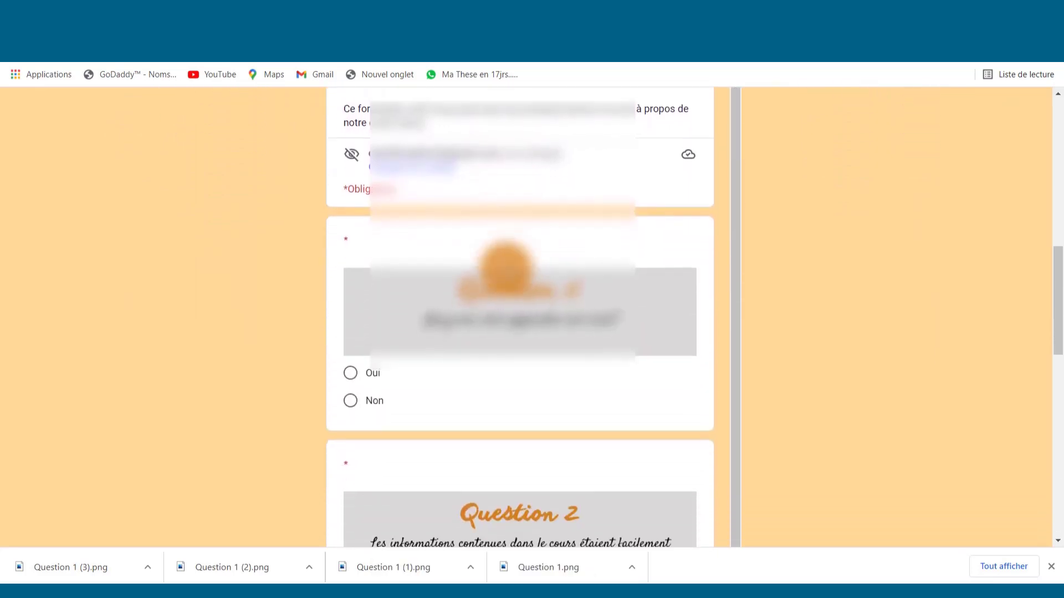
pyautogui.scroll(-5, 506, 268)
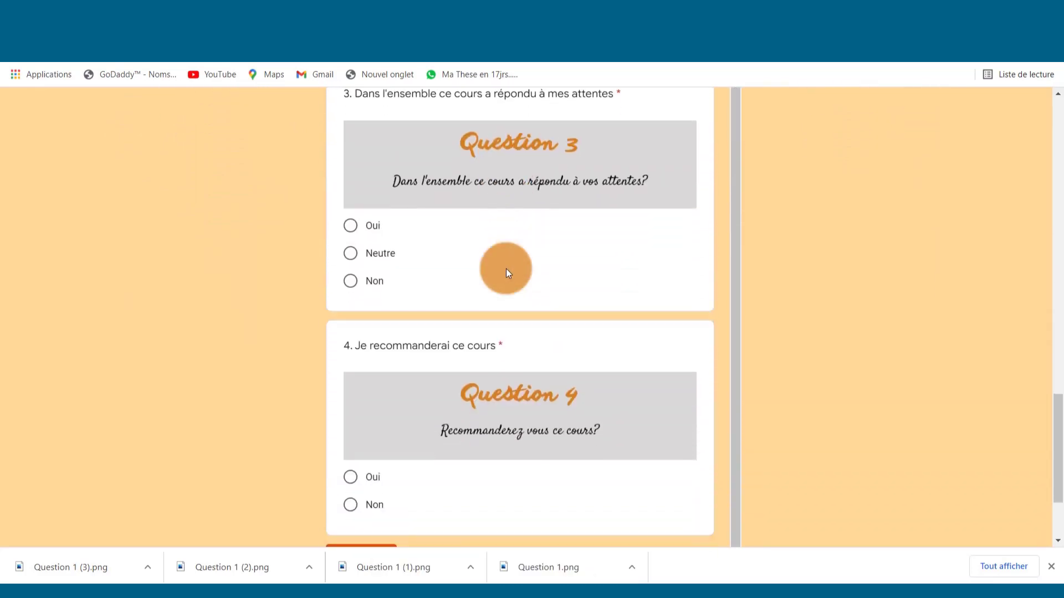
pyautogui.scroll(-3, 506, 268)
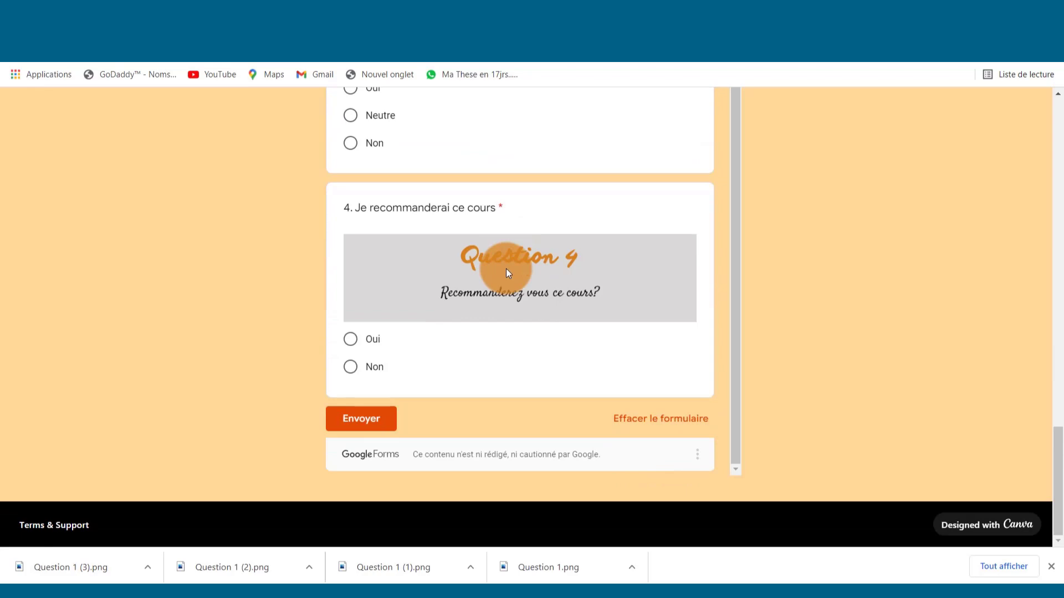
pyautogui.scroll(1, 507, 269)
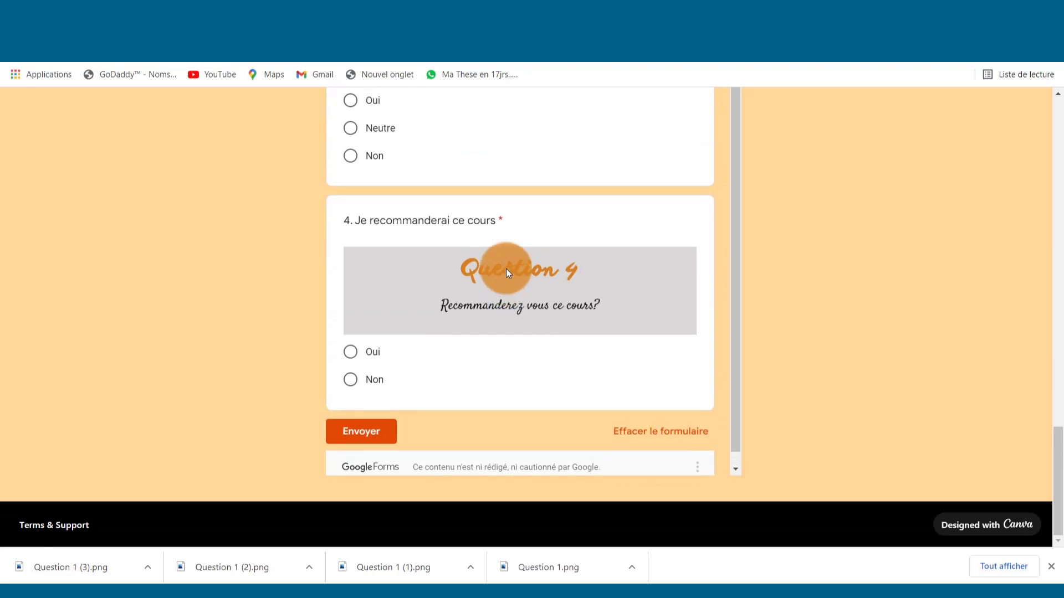
pyautogui.scroll(18, 506, 268)
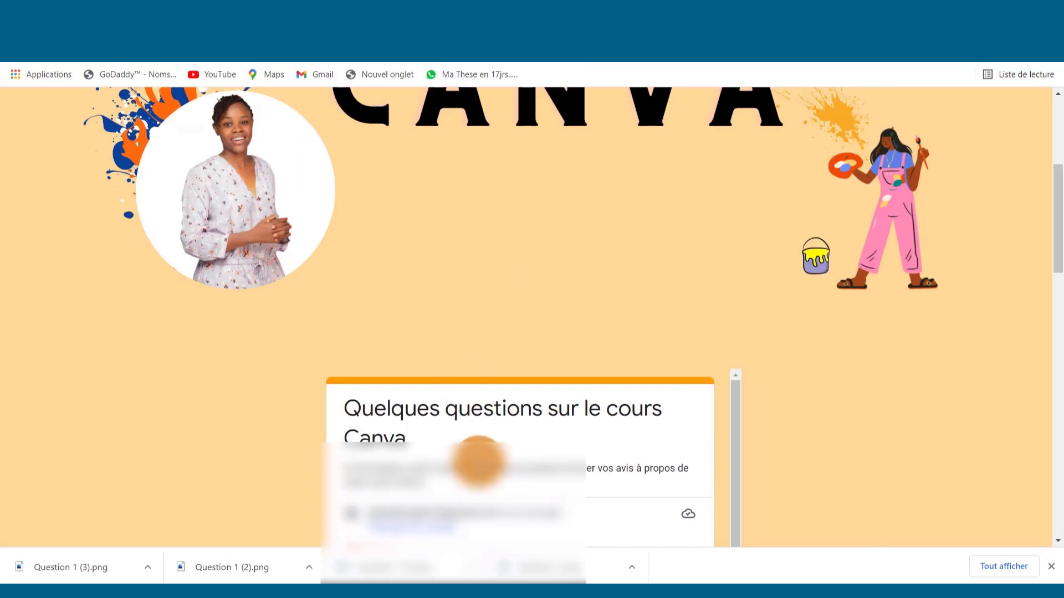
# Switch to the WhatsApp chat in the other browser window and open the shared avis-cours-canva link at the form's first question.
pyautogui.click(366, 593)
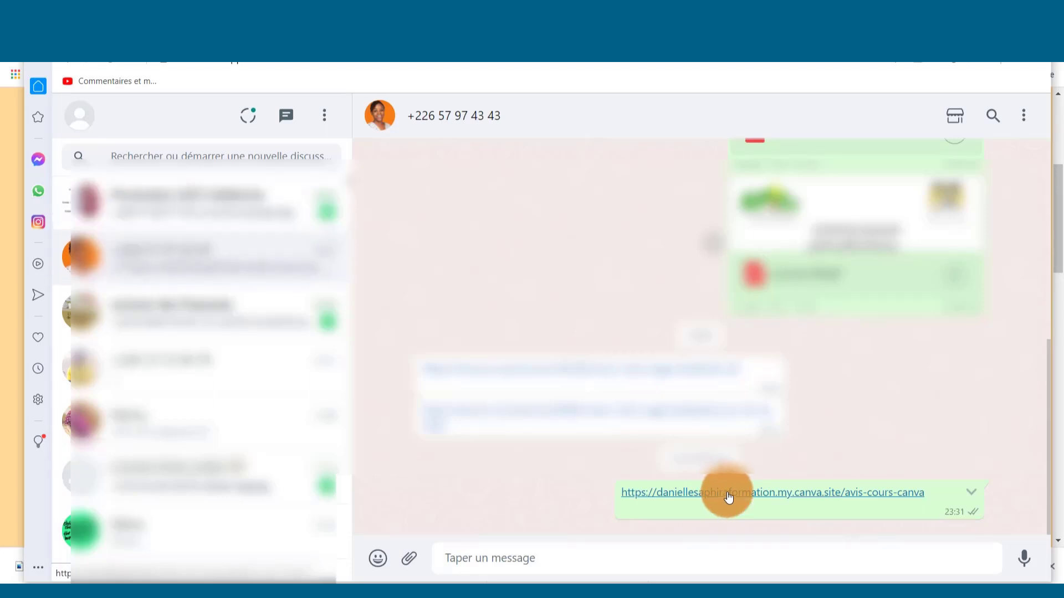
pyautogui.click(728, 498)
pyautogui.scroll(-10, 755, 246)
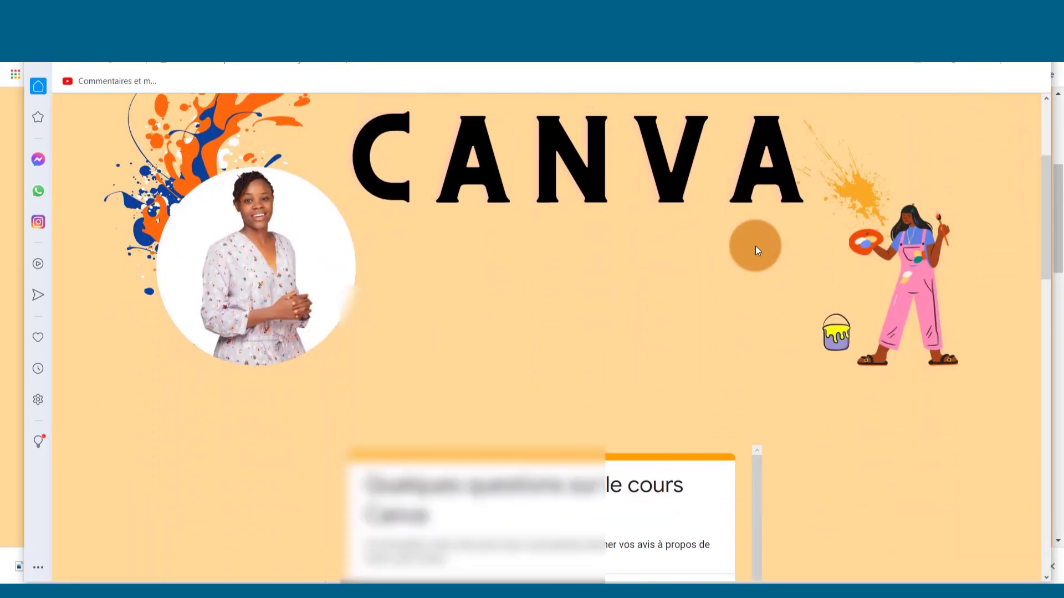
pyautogui.scroll(-2, 534, 174)
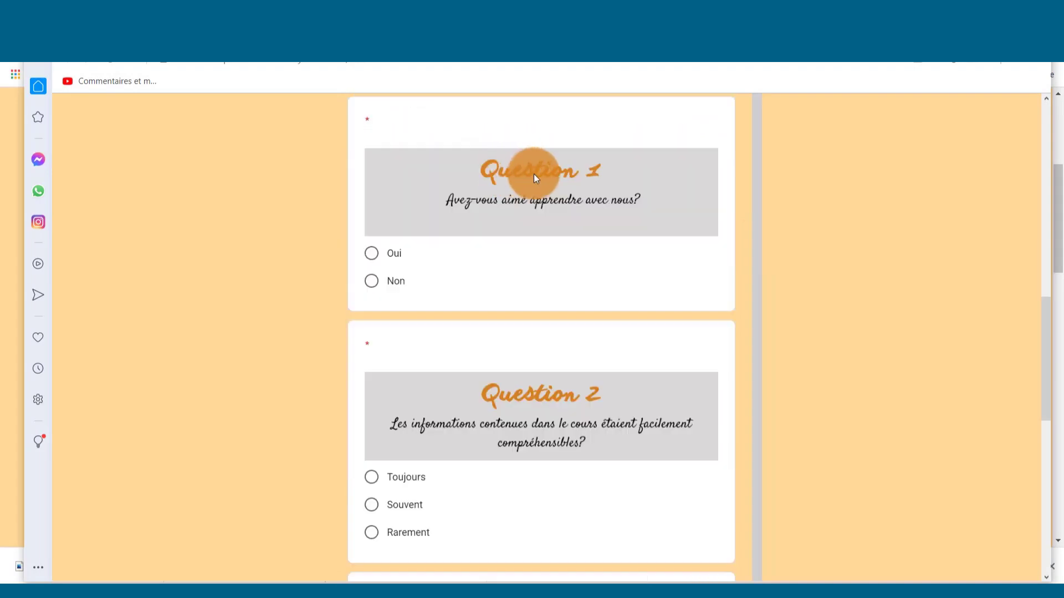
# Answer Question 1 of the live form with "Oui" and Question 2 with "Souvent".
pyautogui.click(370, 254)
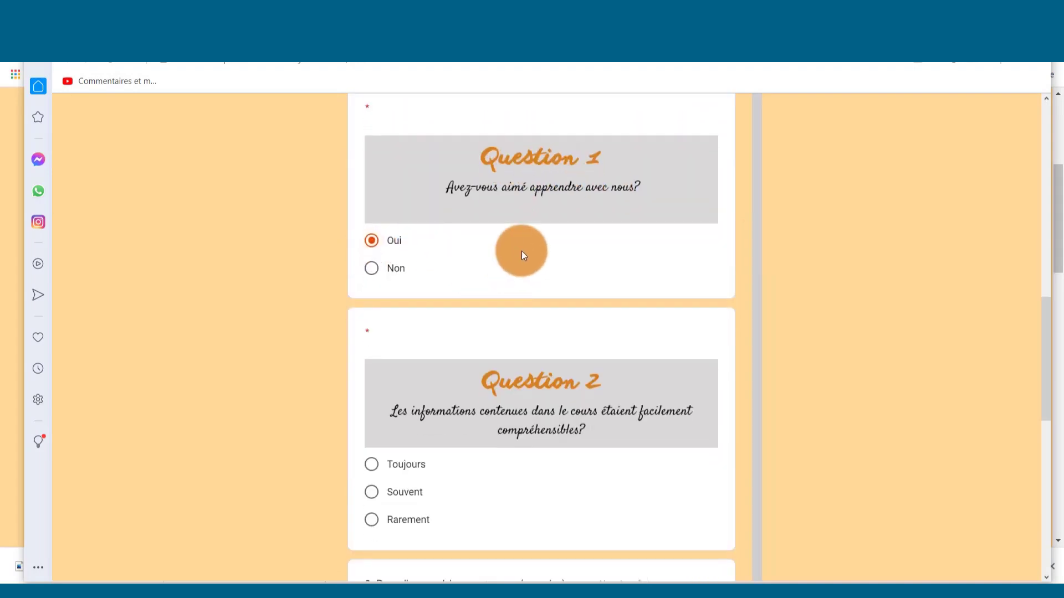
pyautogui.scroll(-5, 521, 252)
pyautogui.click(370, 217)
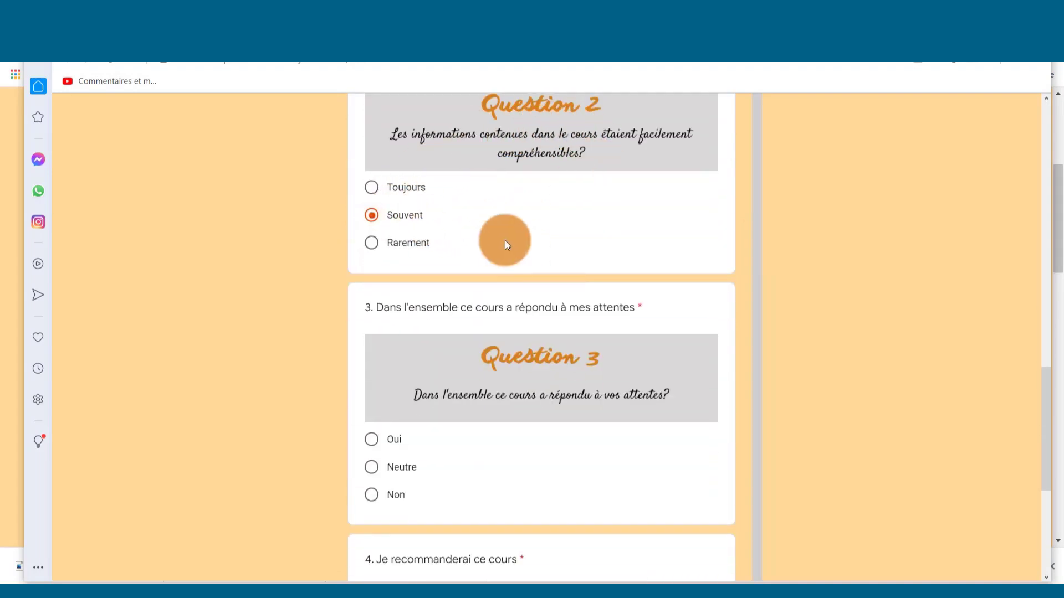
# Answer Questions 3 and 4 with "Oui" and submit the form.
pyautogui.scroll(-5, 504, 241)
pyautogui.scroll(4, 479, 222)
pyautogui.scroll(-1, 480, 218)
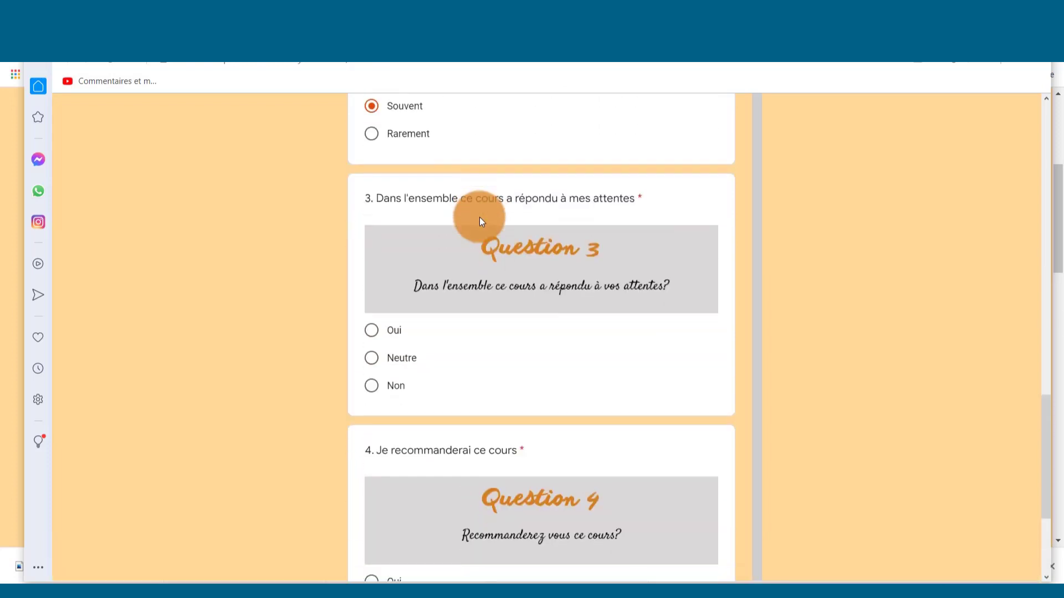
pyautogui.click(370, 331)
pyautogui.scroll(-4, 423, 324)
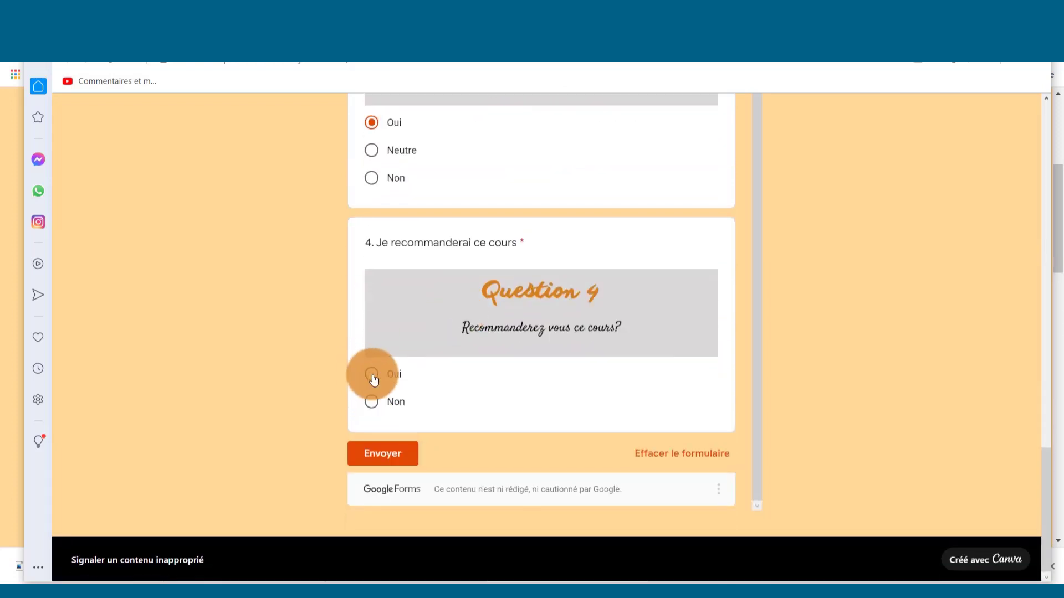
pyautogui.click(372, 376)
pyautogui.click(378, 450)
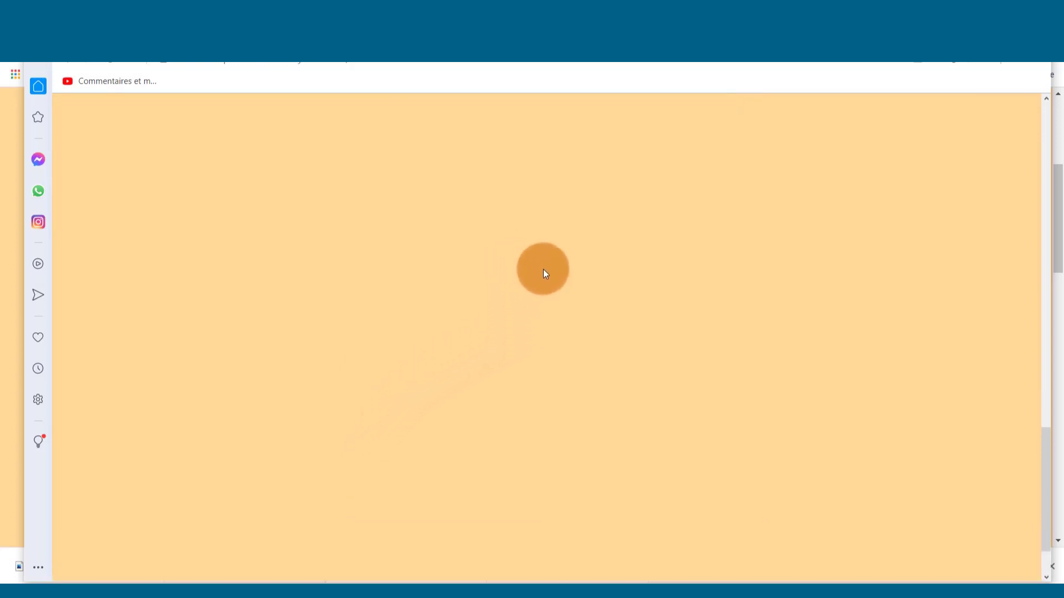
pyautogui.scroll(1, 543, 269)
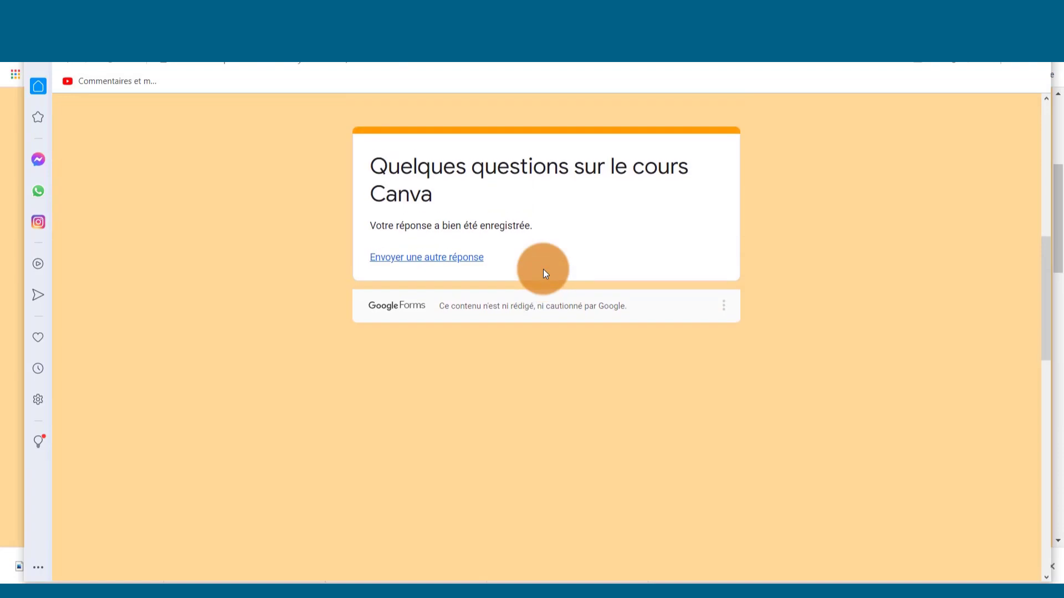
pyautogui.scroll(1, 542, 269)
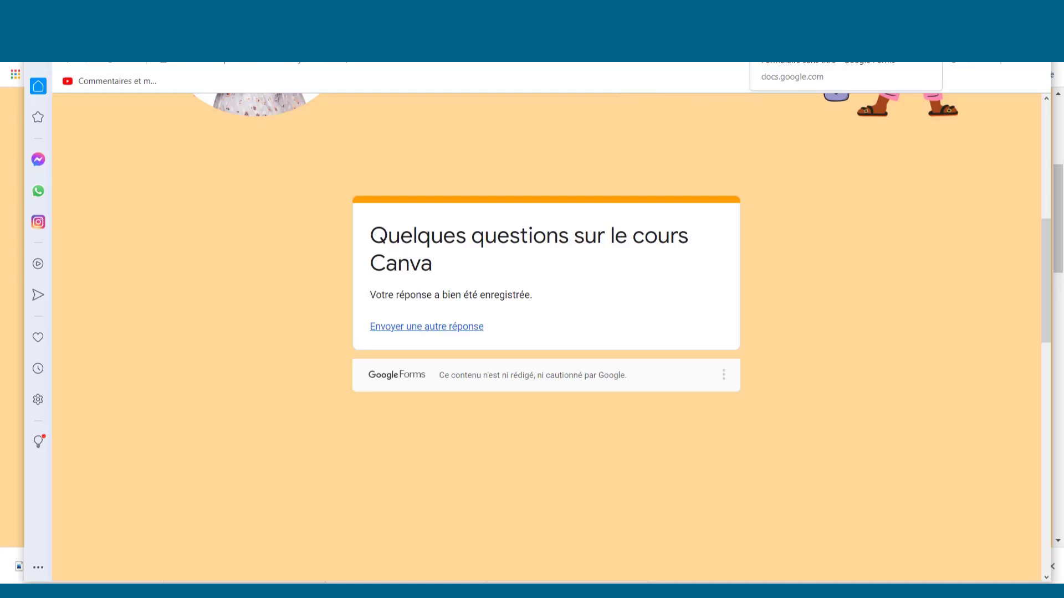
# Switch to the Google Forms editor, dismiss the form-sending dialog and examine the response summary charts for all four questions.
pyautogui.click(787, 34)
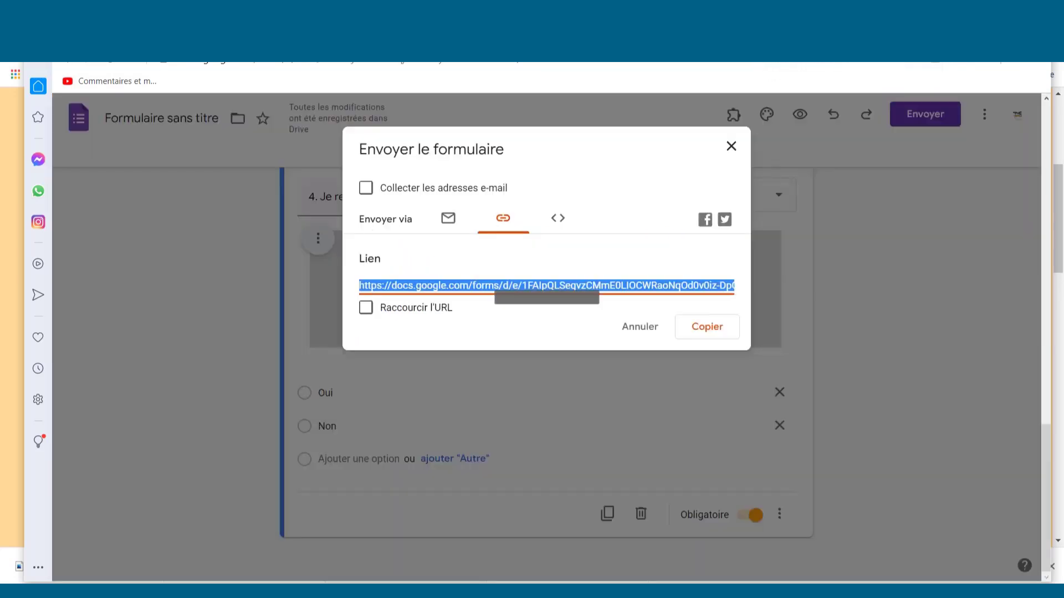
pyautogui.click(732, 148)
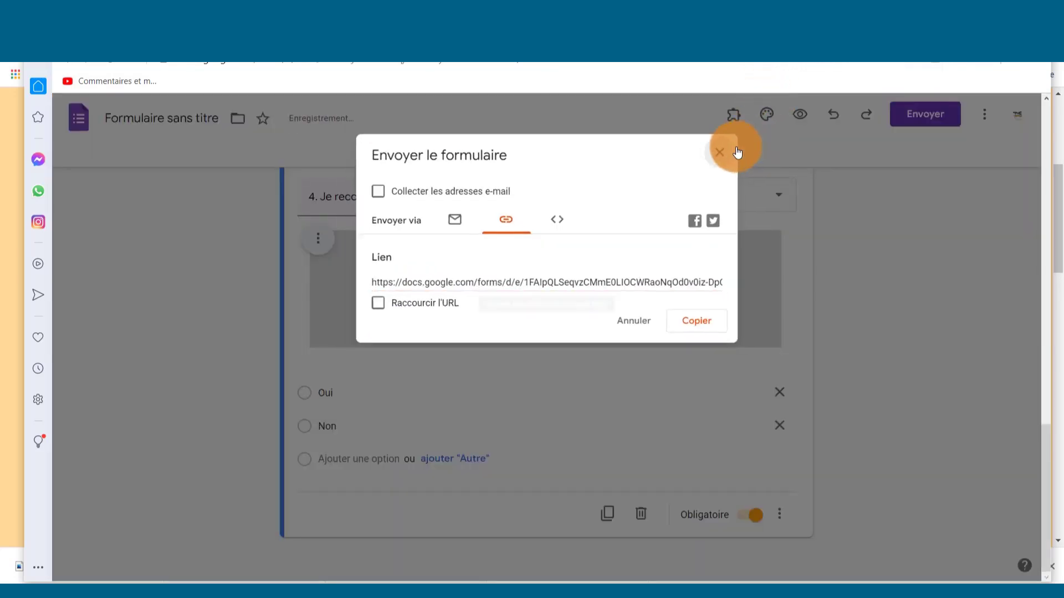
pyautogui.click(542, 164)
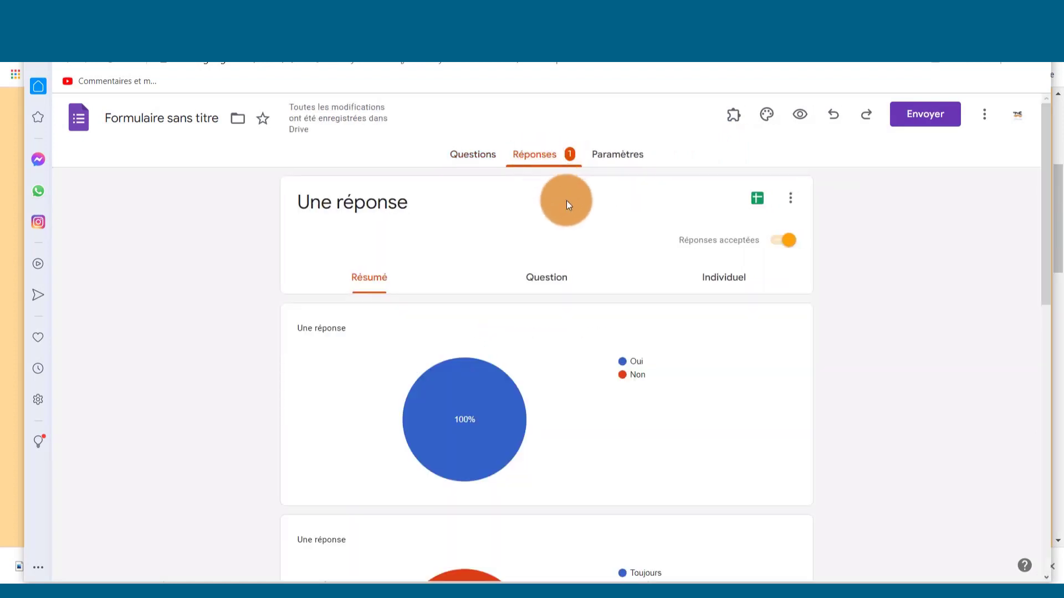
pyautogui.scroll(-6, 594, 255)
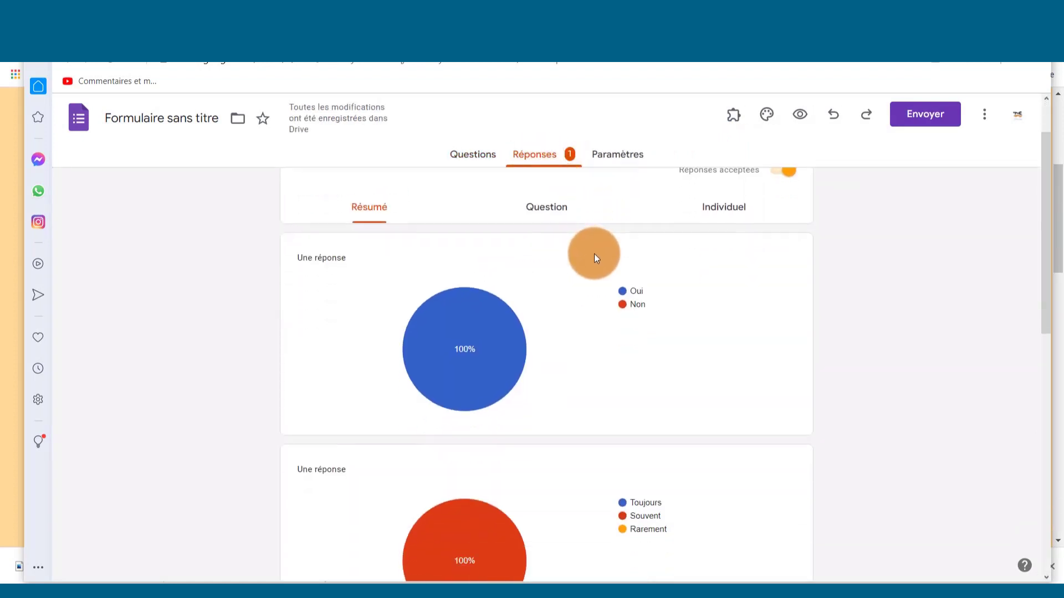
pyautogui.scroll(-5, 593, 254)
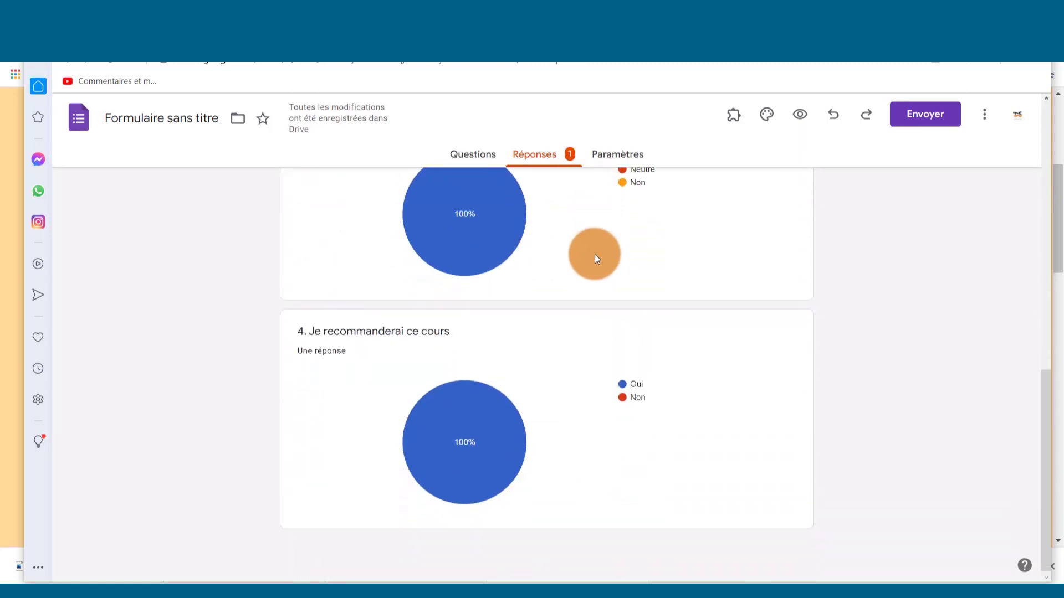
pyautogui.scroll(10, 598, 244)
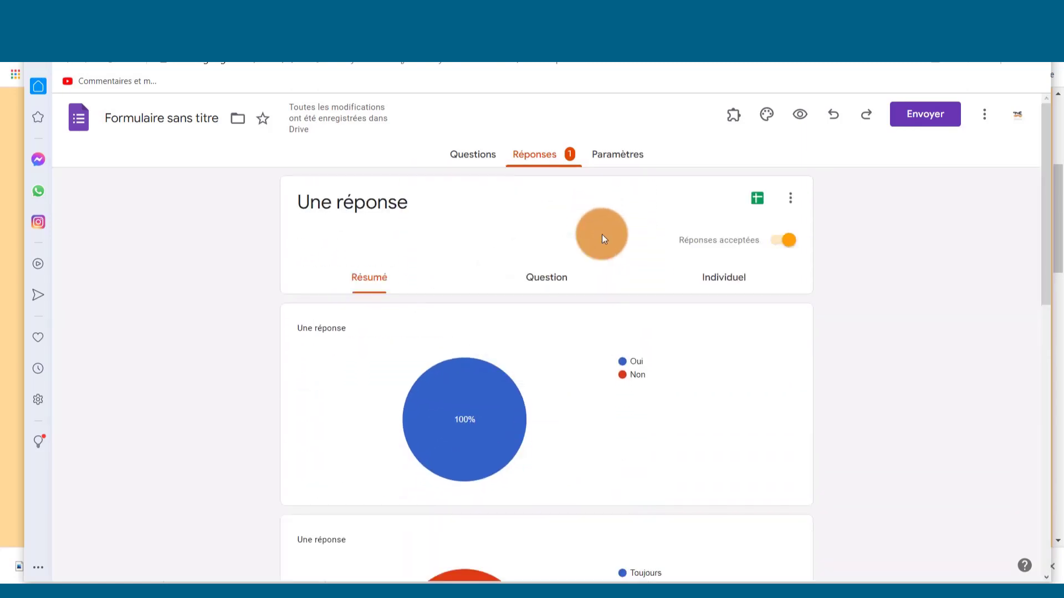